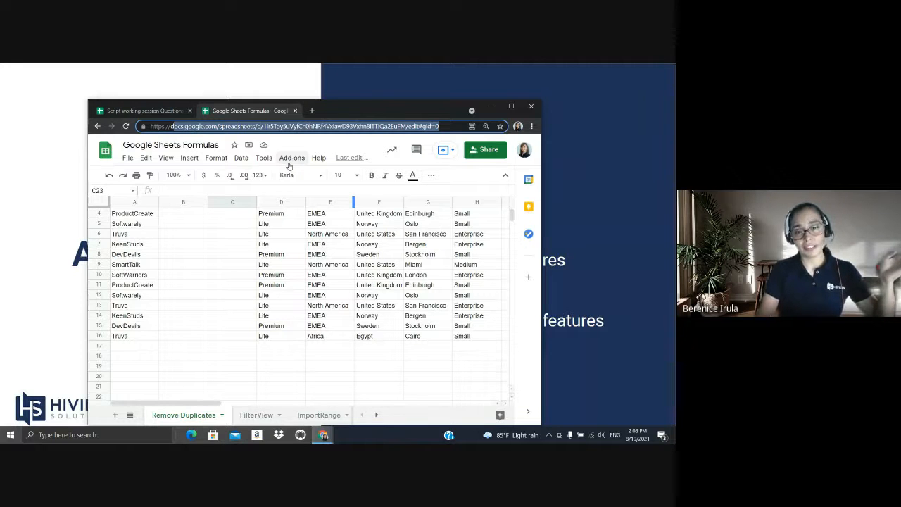
Advance the agenda presentation to the slide listing basic formulas, then bring the Google Sheets Formulas window back and maximize it
{"action": "left_click_drag", "start_coordinate": [368, 119], "coordinate": [674, 115]}
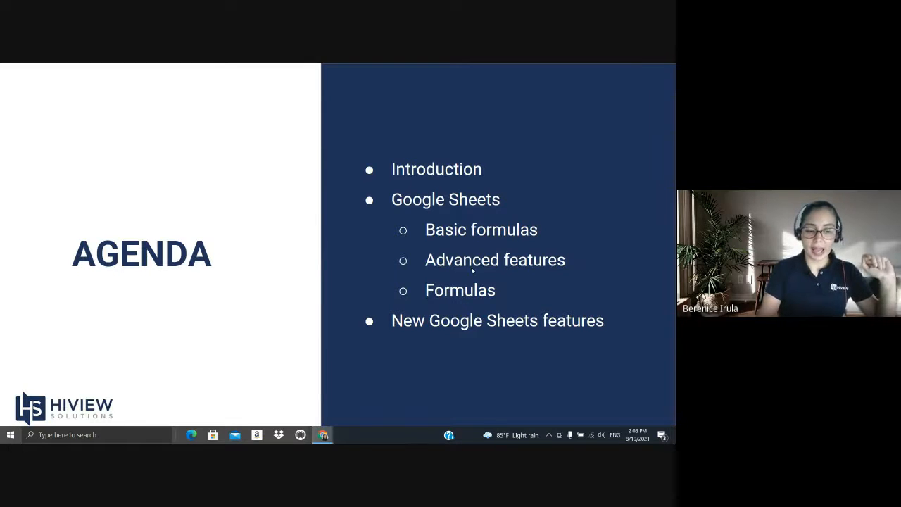
{"action": "key", "text": "Right"}
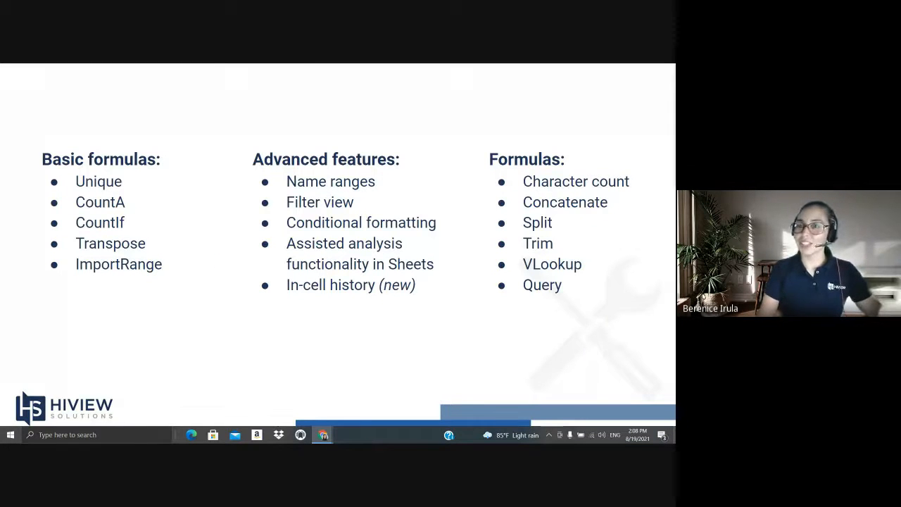
{"action": "left_click_drag", "start_coordinate": [674, 167], "coordinate": [489, 81]}
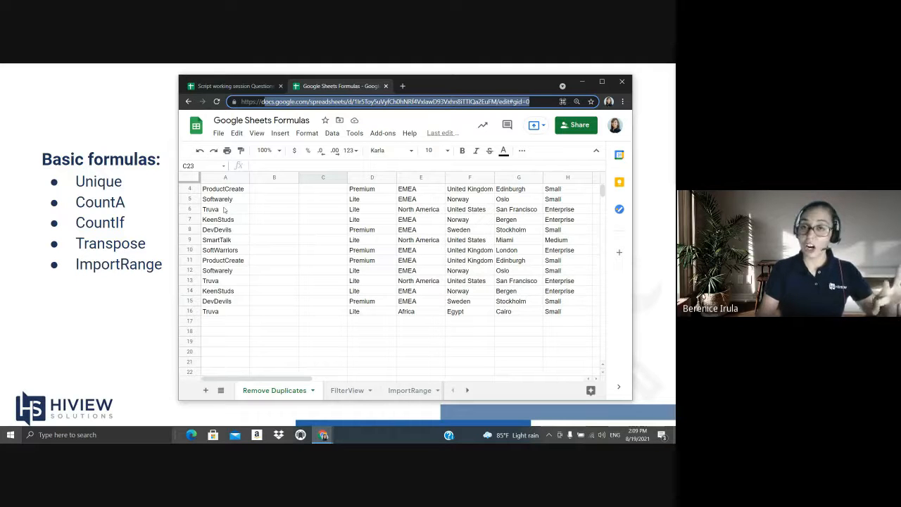
{"action": "left_click", "coordinate": [603, 82]}
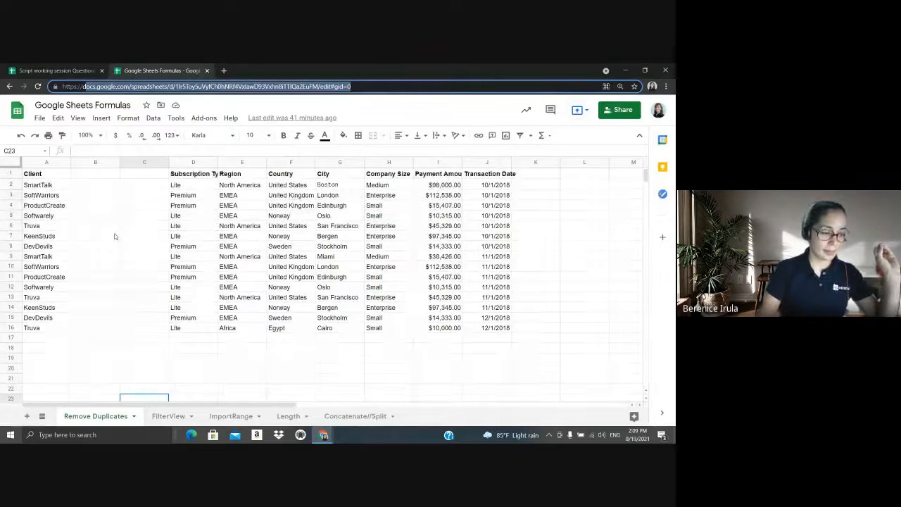
Enter the formula =UNIQUE(A2:A16) in cell B2 to list each client once
{"action": "left_click", "coordinate": [109, 182]}
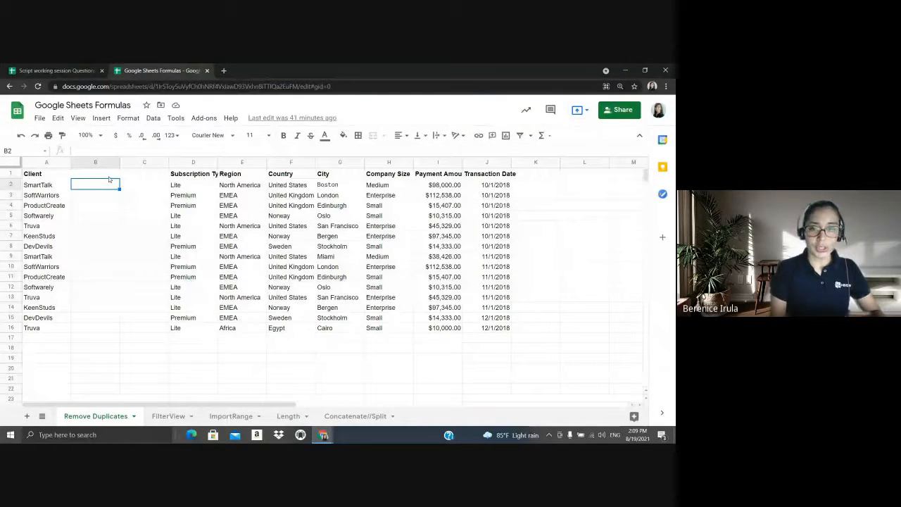
{"action": "type", "text": "="}
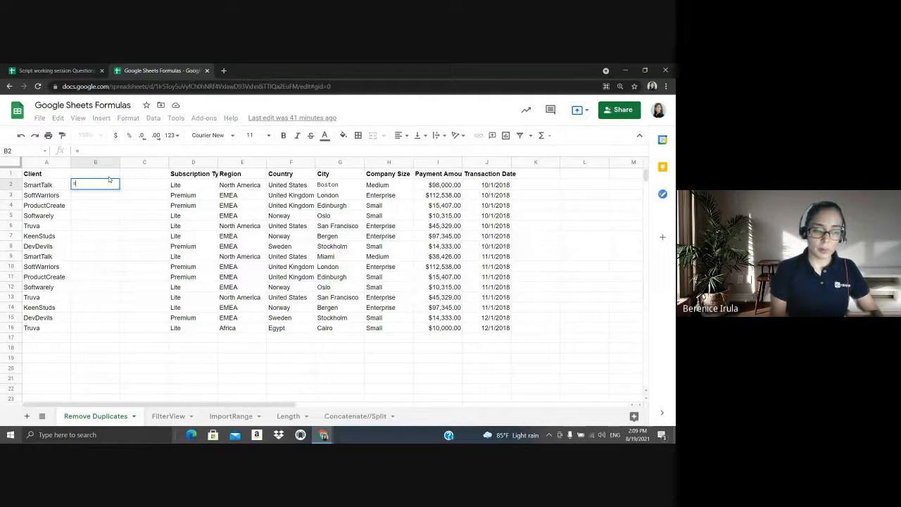
{"action": "type", "text": "un"}
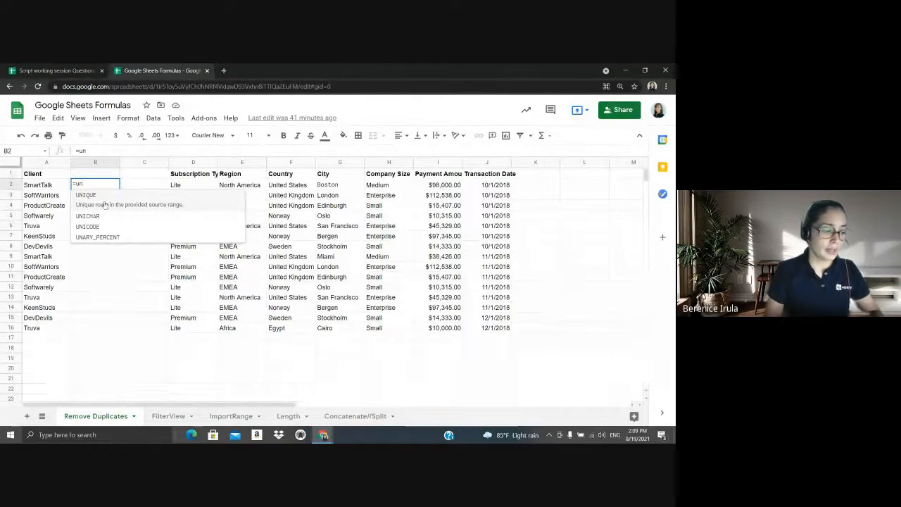
{"action": "left_click", "coordinate": [102, 204]}
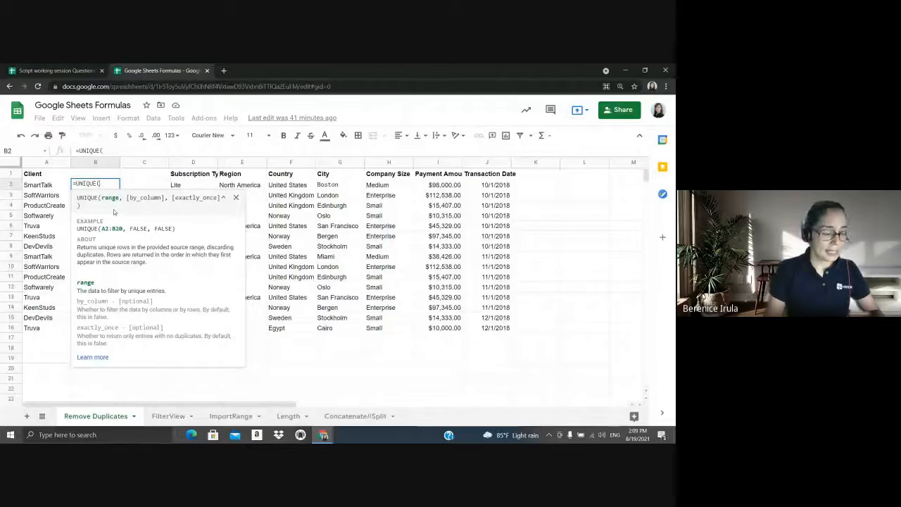
{"action": "left_click_drag", "start_coordinate": [55, 186], "coordinate": [42, 328]}
{"action": "right_click", "coordinate": [54, 196]}
{"action": "left_click", "coordinate": [50, 197]}
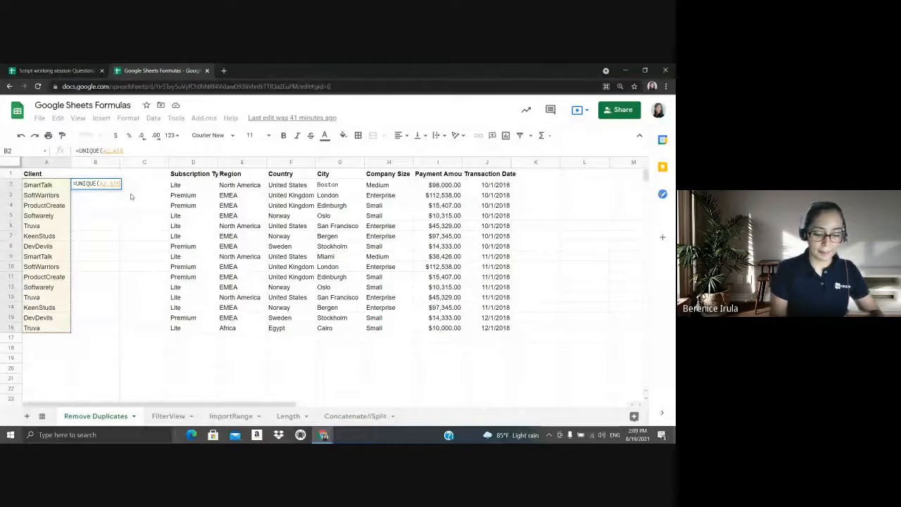
{"action": "type", "text": ")"}
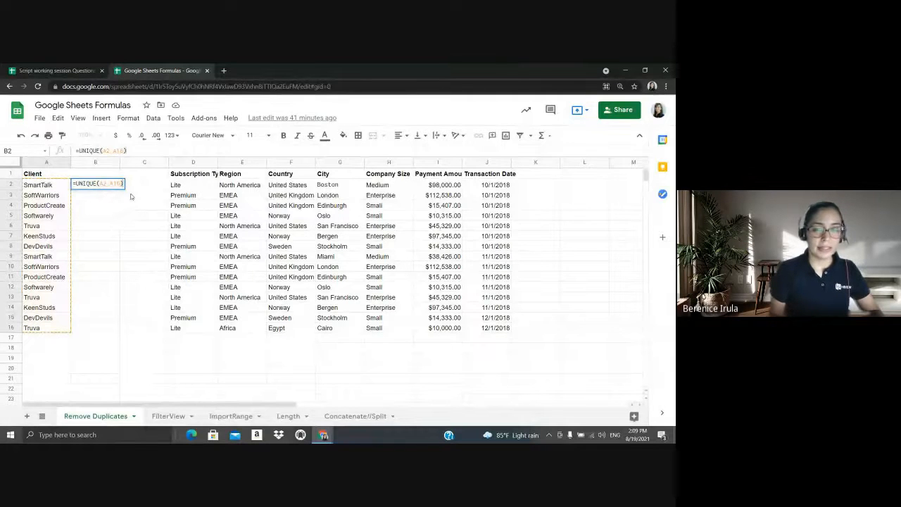
{"action": "key", "text": "Return"}
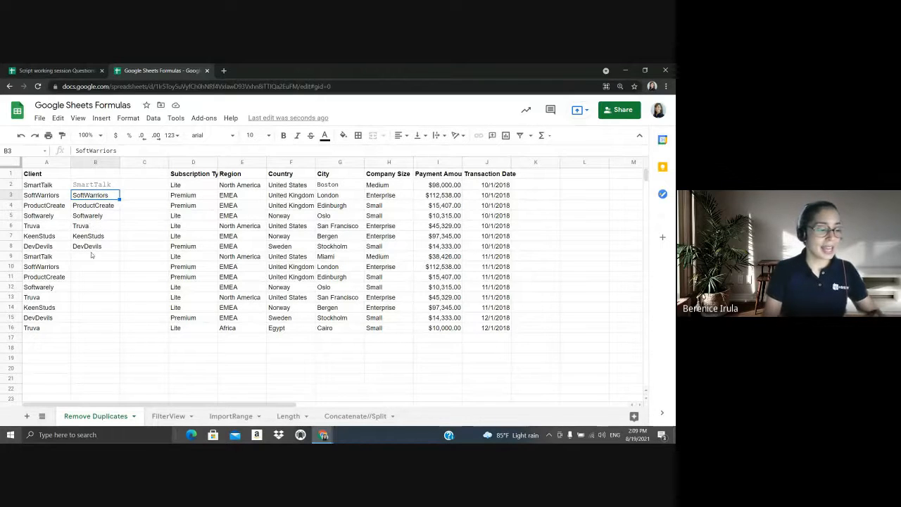
Enter the formula =COUNTA(B2:B8) in cell B9 to count the unique clients
{"action": "left_click", "coordinate": [96, 257]}
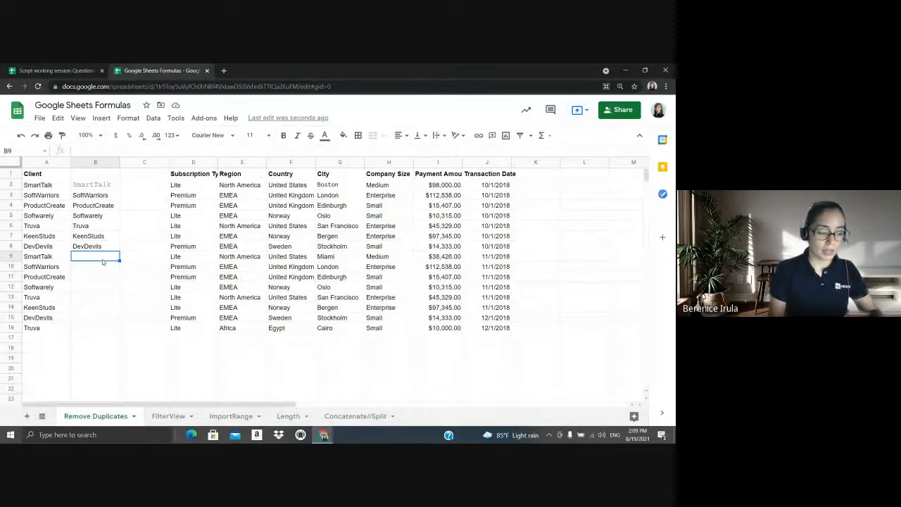
{"action": "type", "text": "="}
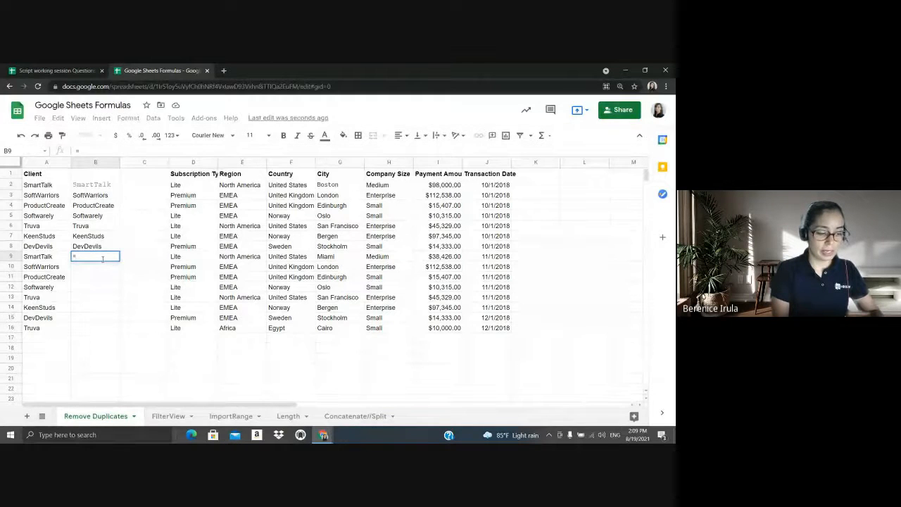
{"action": "type", "text": "coun"}
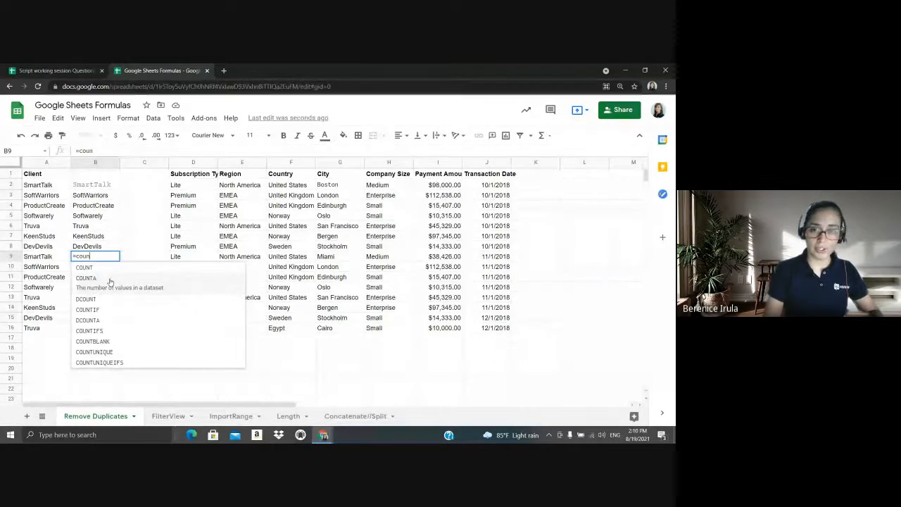
{"action": "left_click", "coordinate": [110, 281]}
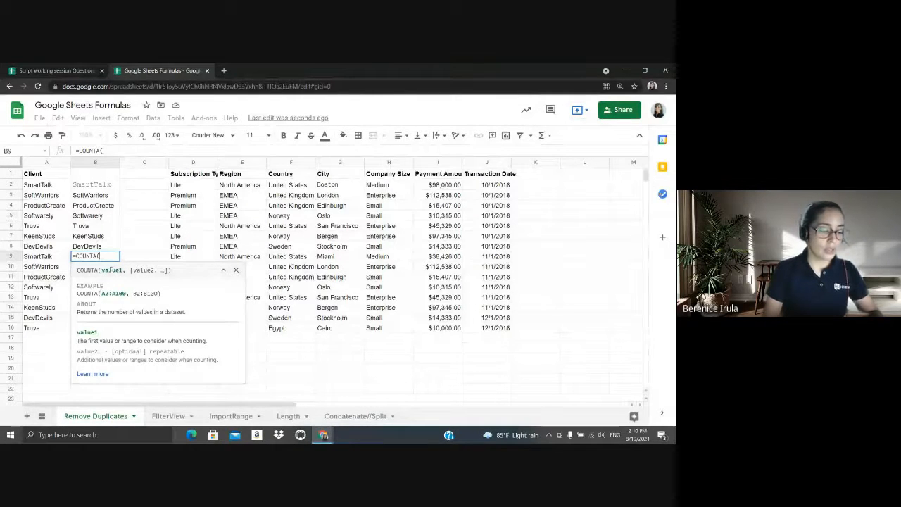
{"action": "left_click_drag", "start_coordinate": [114, 185], "coordinate": [107, 245]}
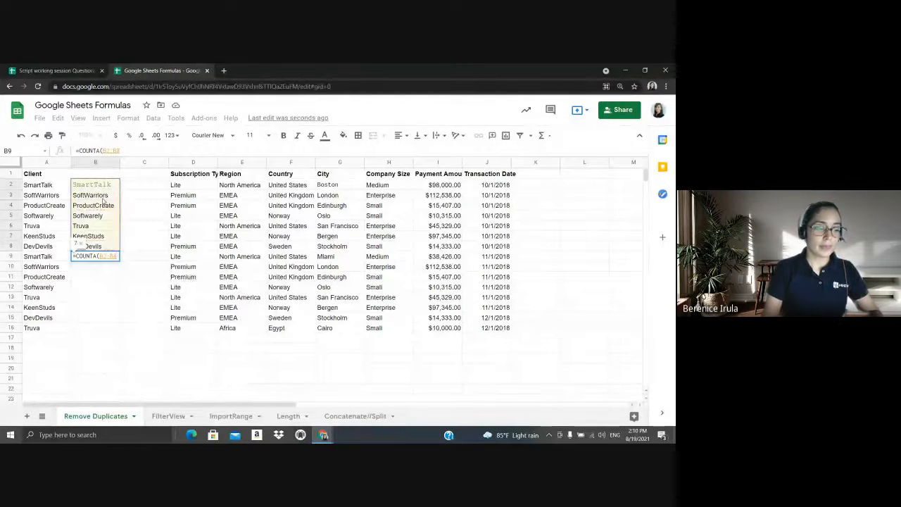
{"action": "type", "text": ")"}
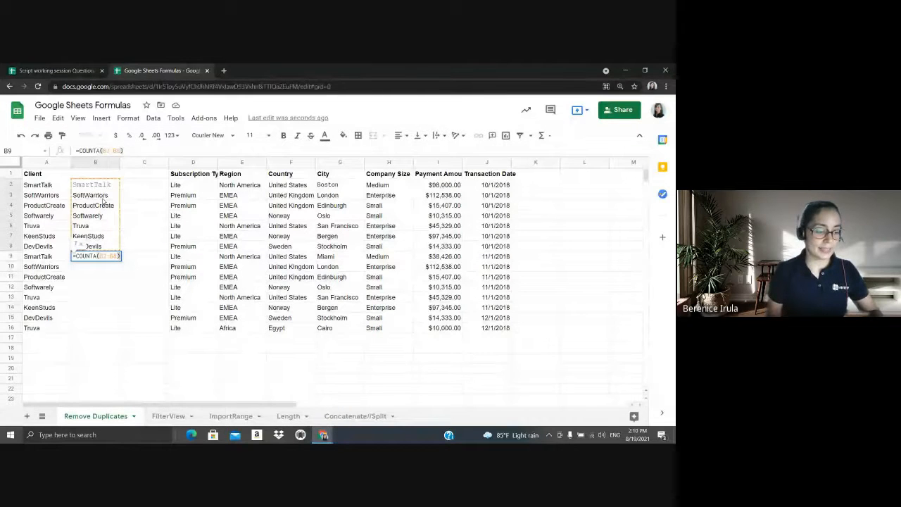
{"action": "key", "text": "Return"}
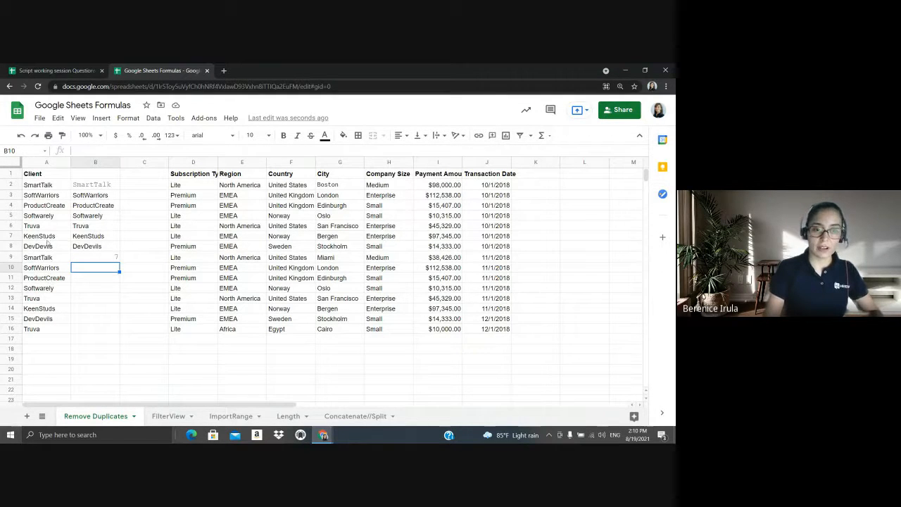
Shrink the window to reveal the slide behind it and enter =COUNTIF(A2:A16,B2) in cell C2 to count the first client's occurrences
{"action": "left_click", "coordinate": [645, 70]}
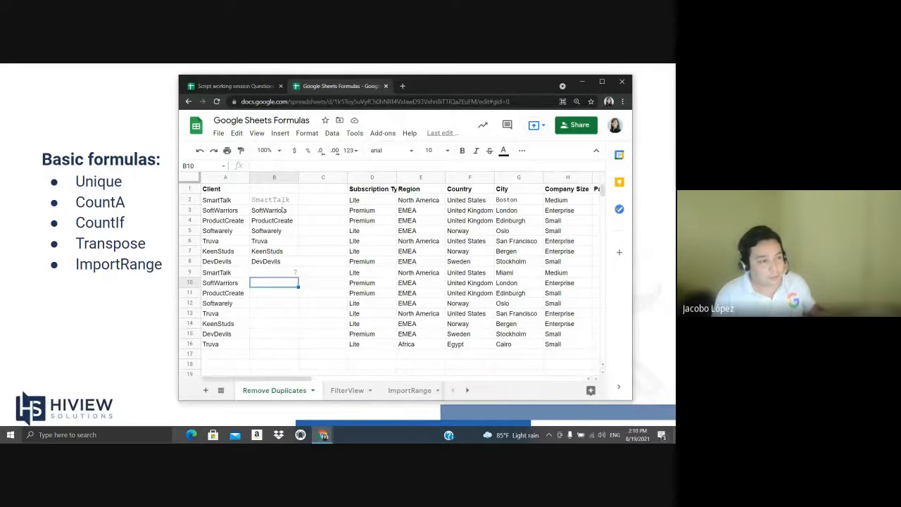
{"action": "left_click", "coordinate": [327, 203]}
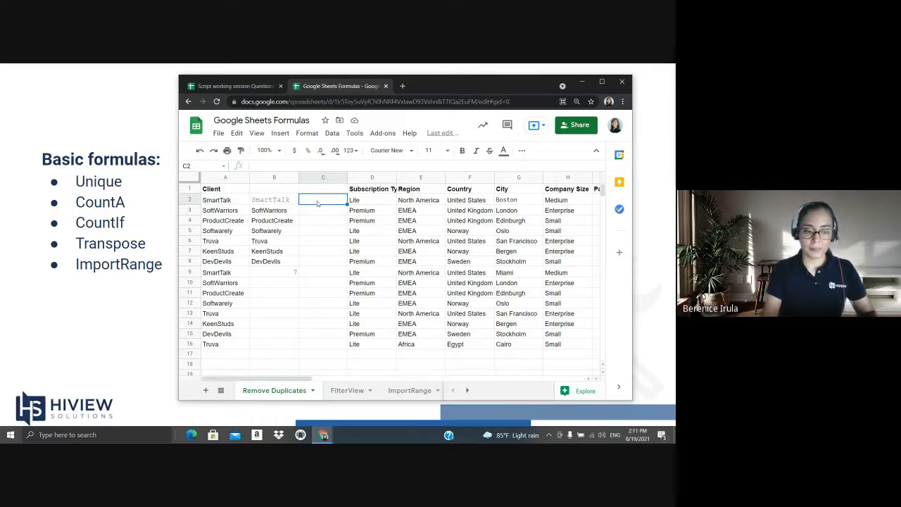
{"action": "type", "text": "="}
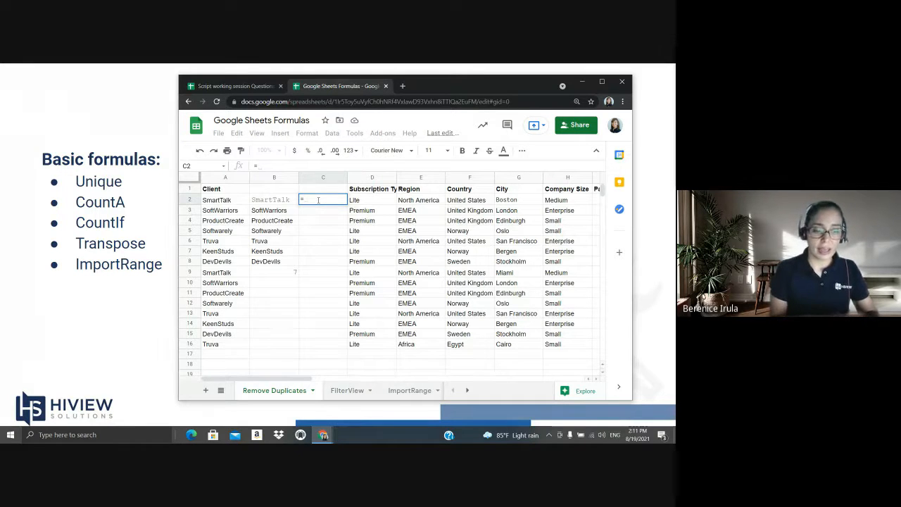
{"action": "type", "text": "cou"}
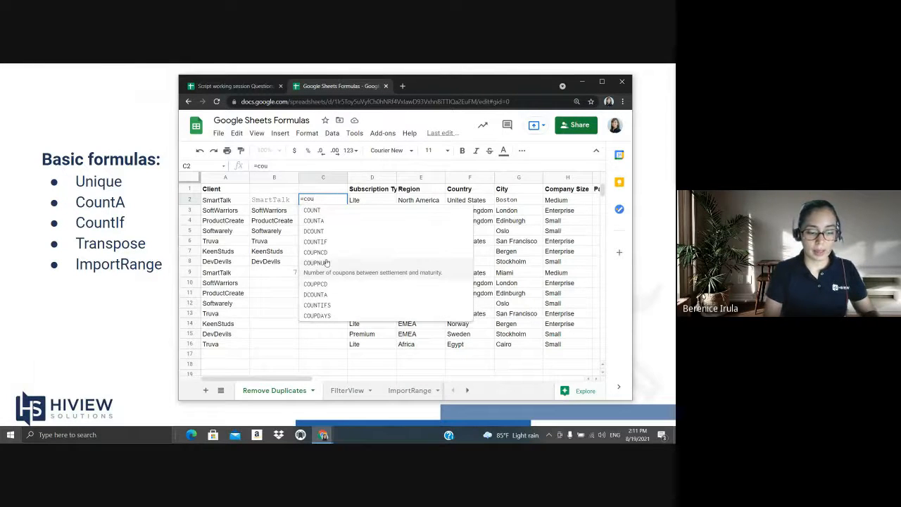
{"action": "left_click", "coordinate": [328, 245]}
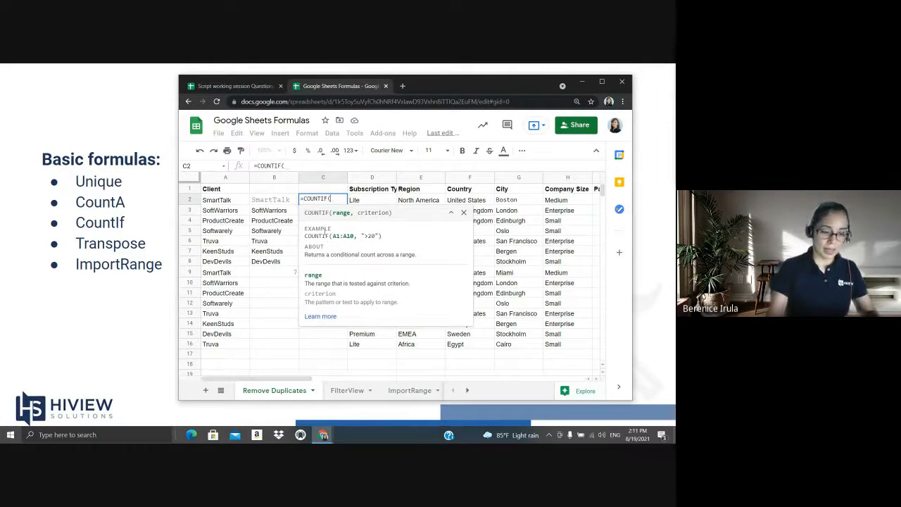
{"action": "left_click_drag", "start_coordinate": [233, 202], "coordinate": [217, 343]}
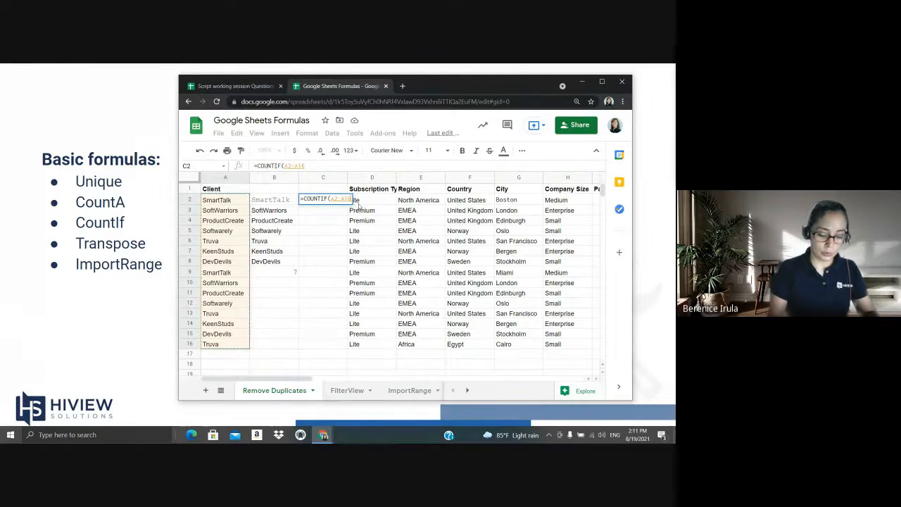
{"action": "type", "text": ","}
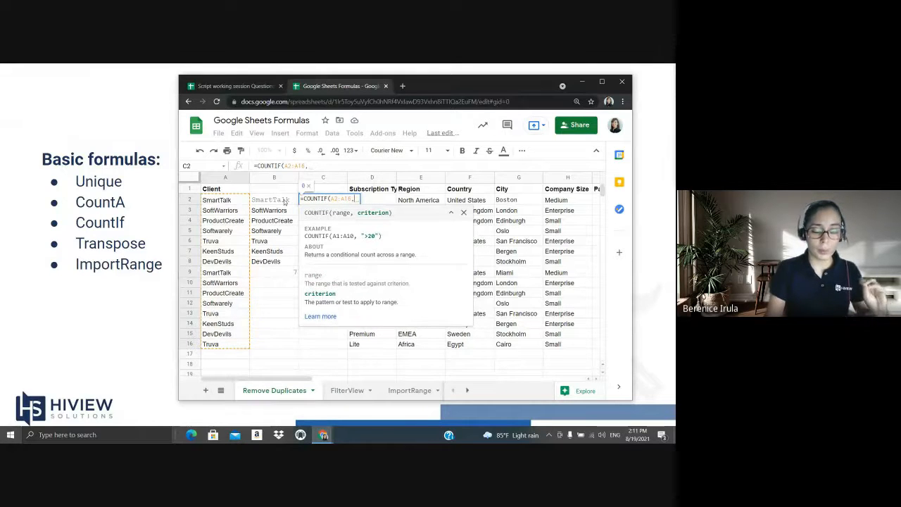
{"action": "left_click", "coordinate": [285, 201]}
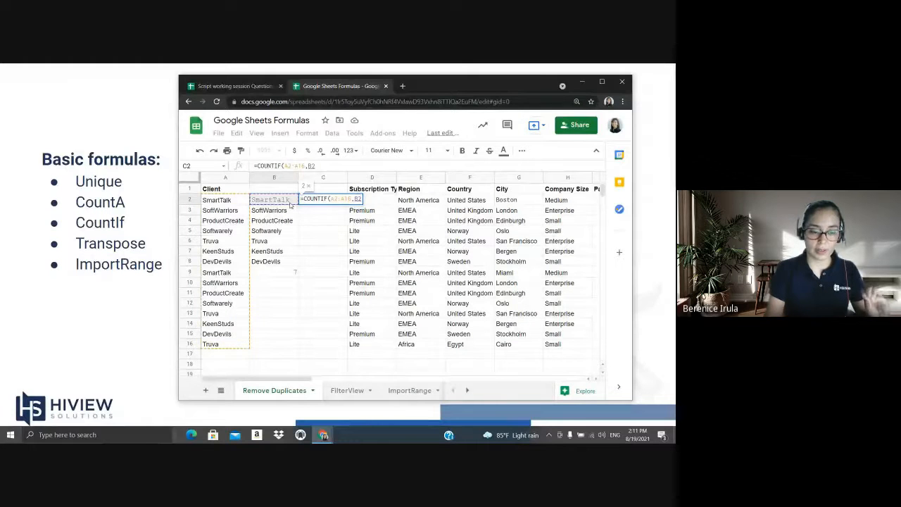
{"action": "type", "text": ")"}
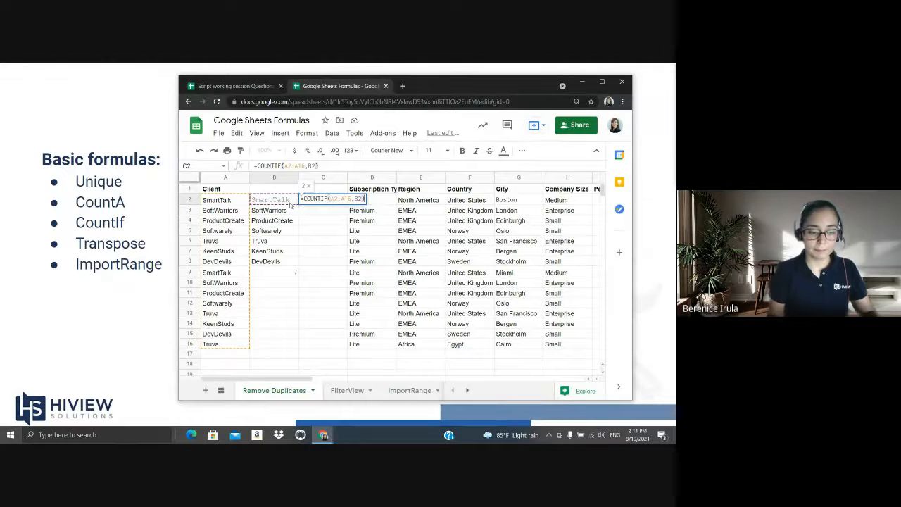
{"action": "key", "text": "Return"}
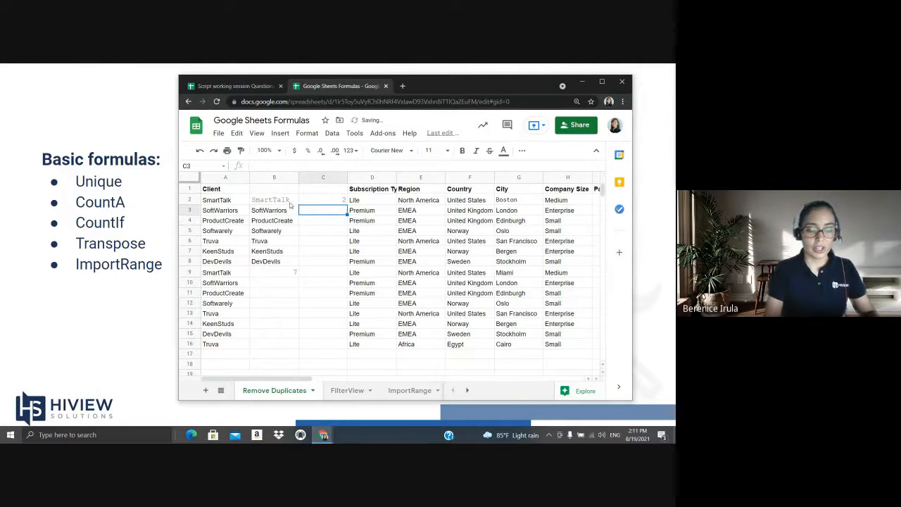
Copy the COUNTIF formula from C2 down through C8 for the remaining unique clients
{"action": "left_click", "coordinate": [332, 202]}
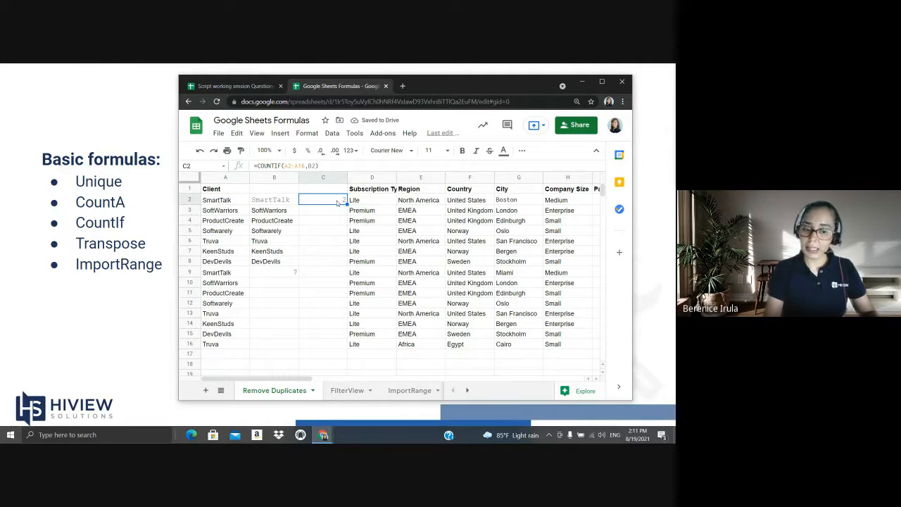
{"action": "left_click", "coordinate": [284, 202]}
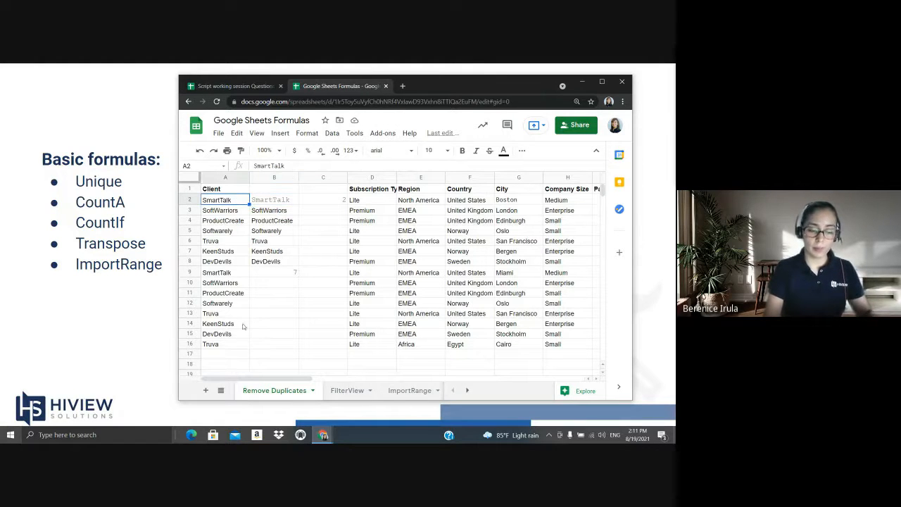
{"action": "left_click", "coordinate": [336, 204]}
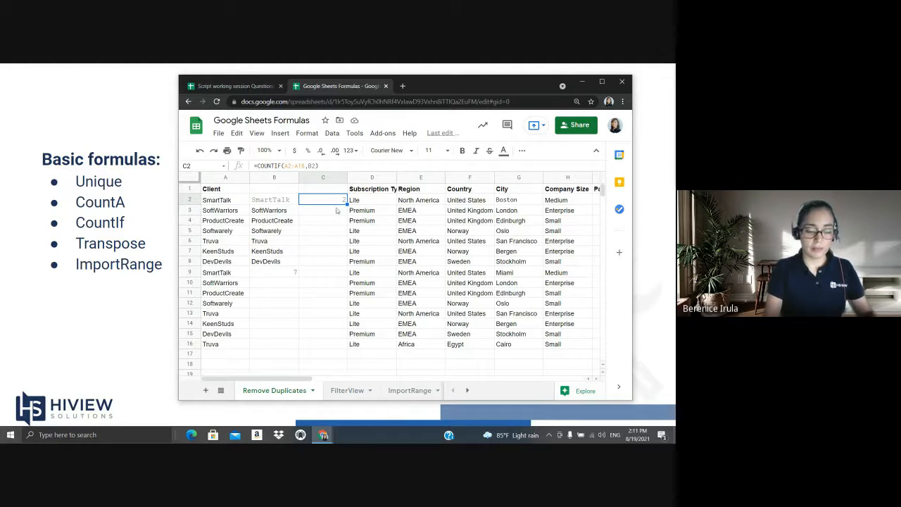
{"action": "left_click_drag", "start_coordinate": [346, 204], "coordinate": [335, 264]}
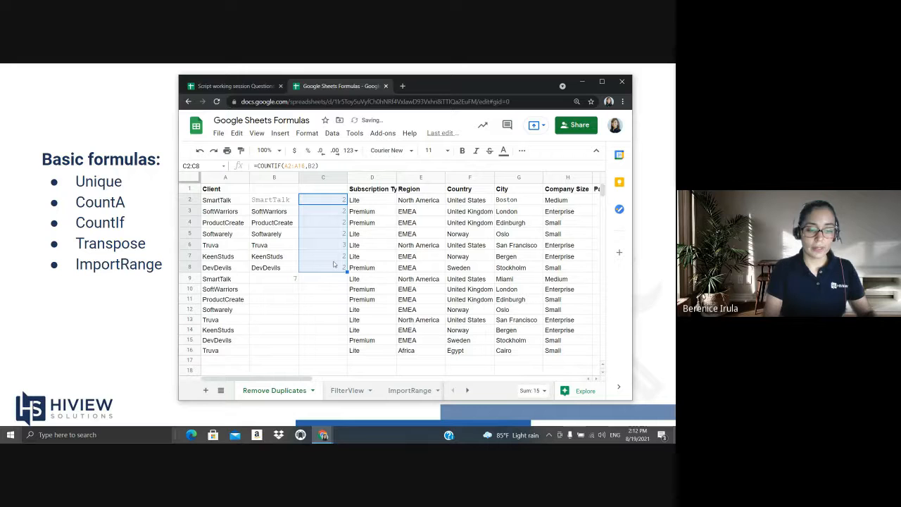
Inspect the COUNTIF formula in C6 and the Truva entry in B6, and maximize the spreadsheet window
{"action": "left_click", "coordinate": [343, 246]}
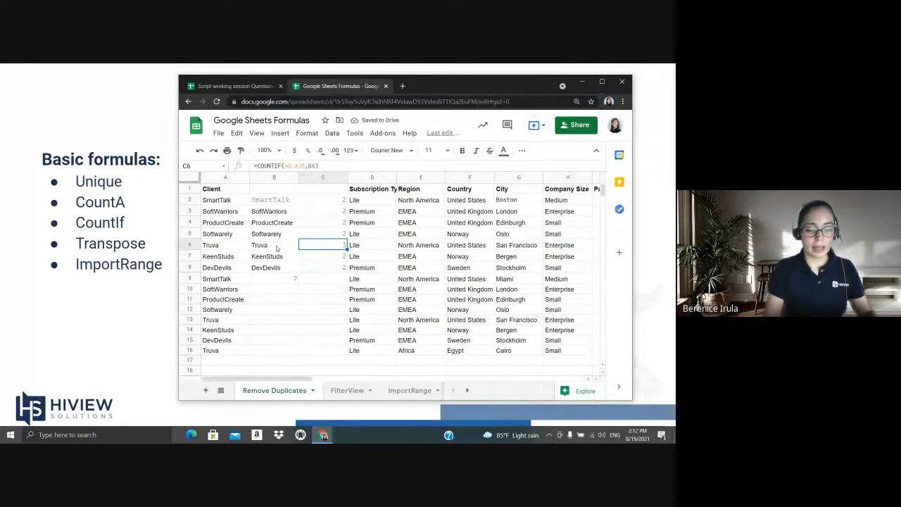
{"action": "left_click", "coordinate": [275, 248]}
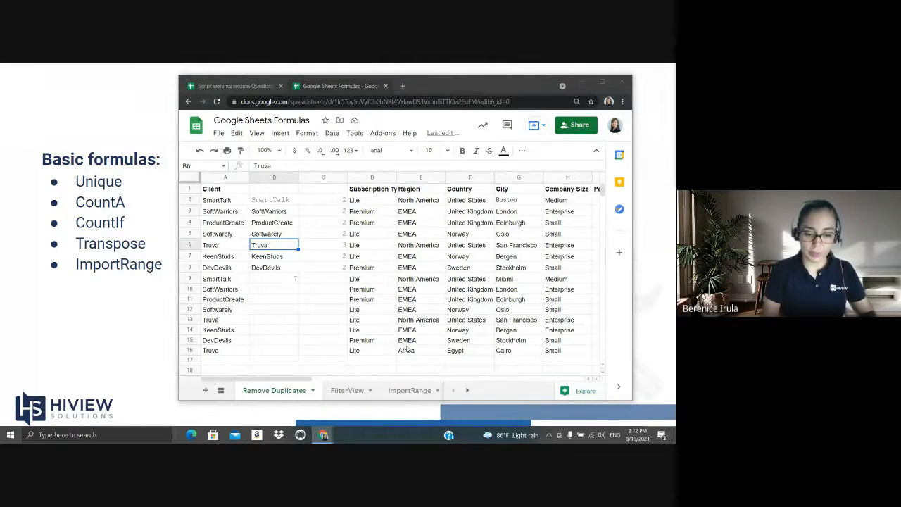
{"action": "left_click", "coordinate": [602, 82]}
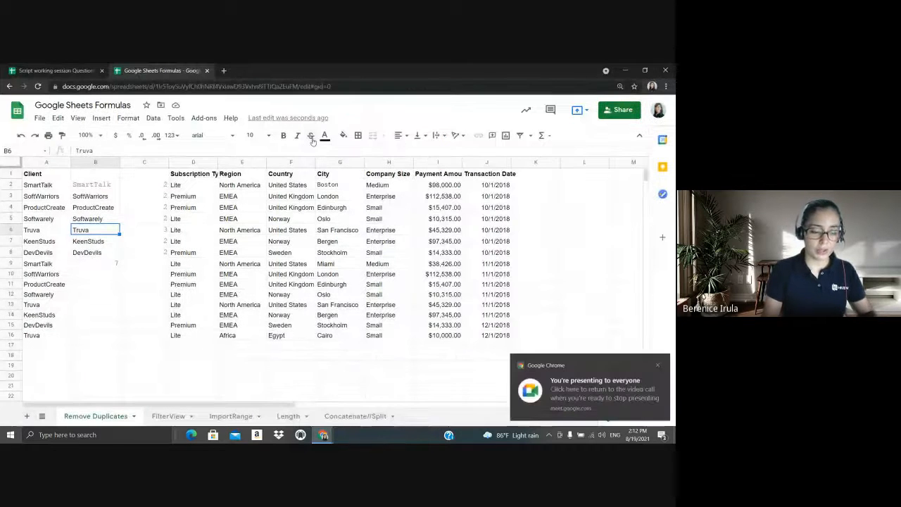
Copy the Company Size and Payment Amount columns (H1:I16) and paste them transposed starting at cell A18
{"action": "left_click", "coordinate": [399, 176]}
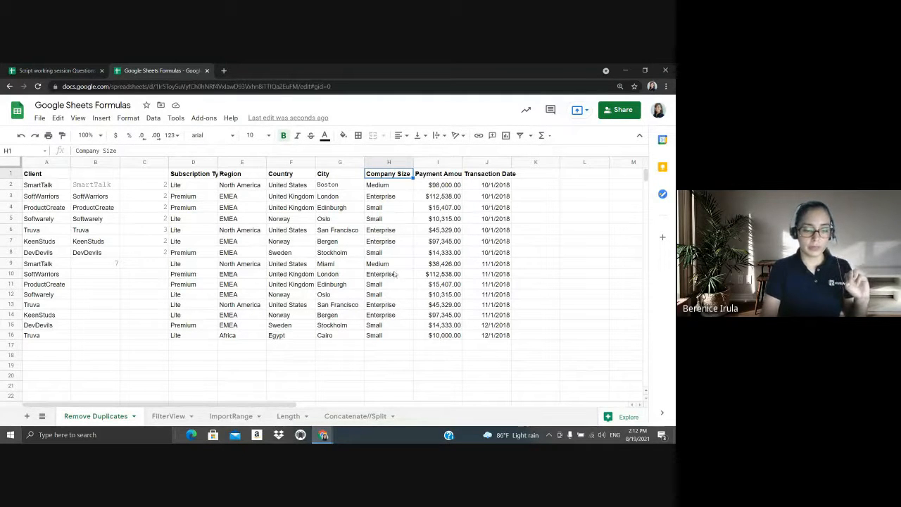
{"action": "left_click_drag", "start_coordinate": [407, 175], "coordinate": [430, 336]}
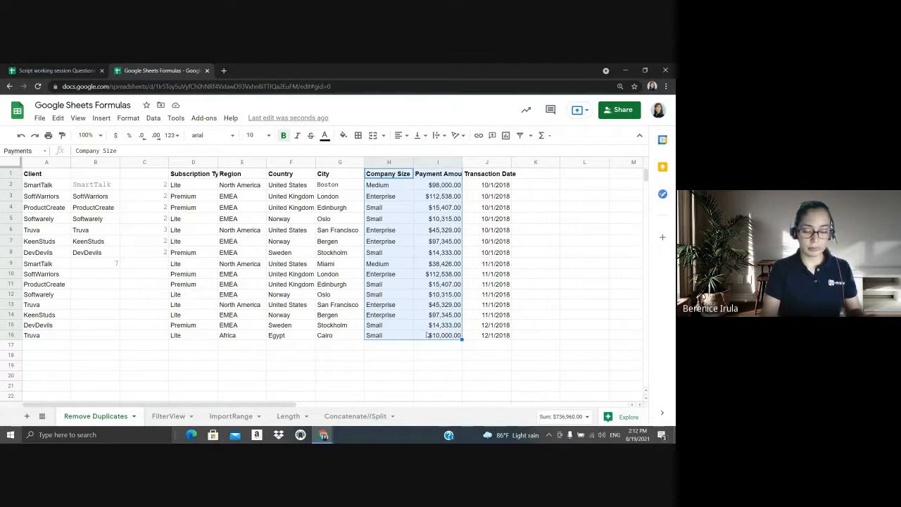
{"action": "key", "text": "ctrl+c"}
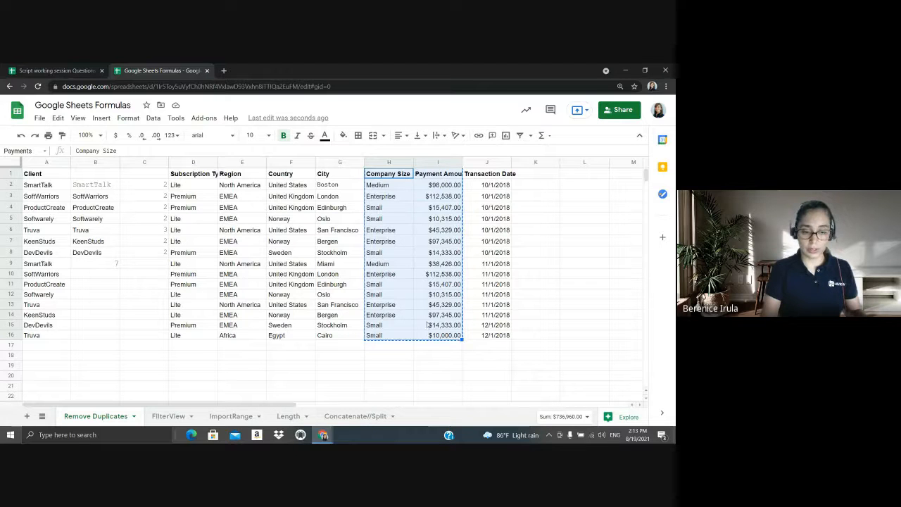
{"action": "right_click", "coordinate": [406, 197]}
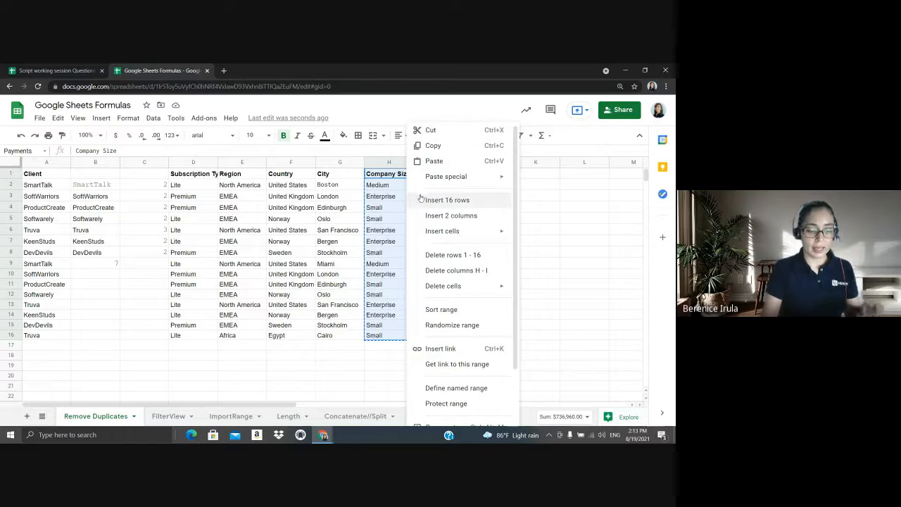
{"action": "left_click", "coordinate": [44, 357]}
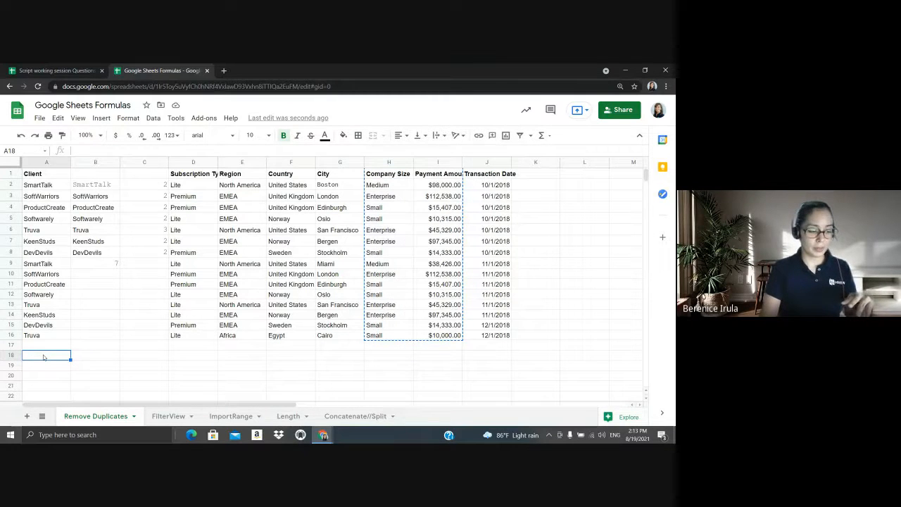
{"action": "right_click", "coordinate": [44, 357]}
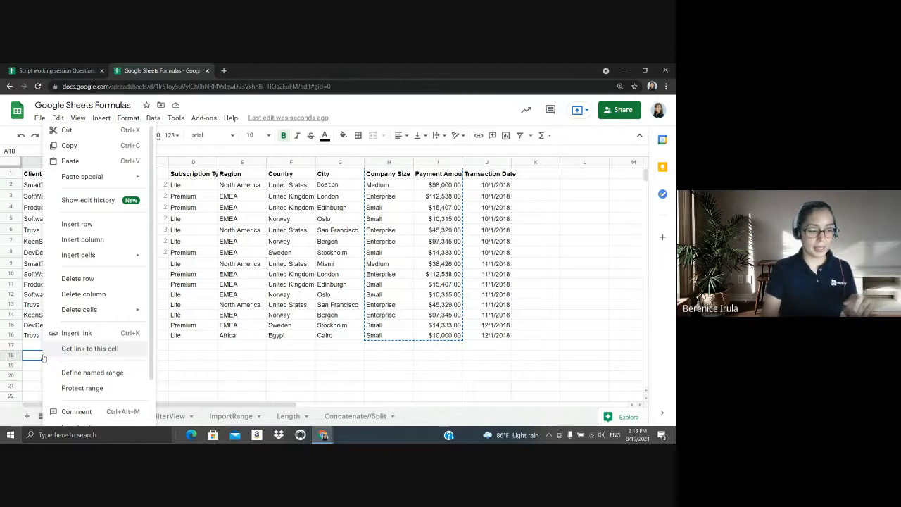
{"action": "mouse_move", "coordinate": [78, 188]}
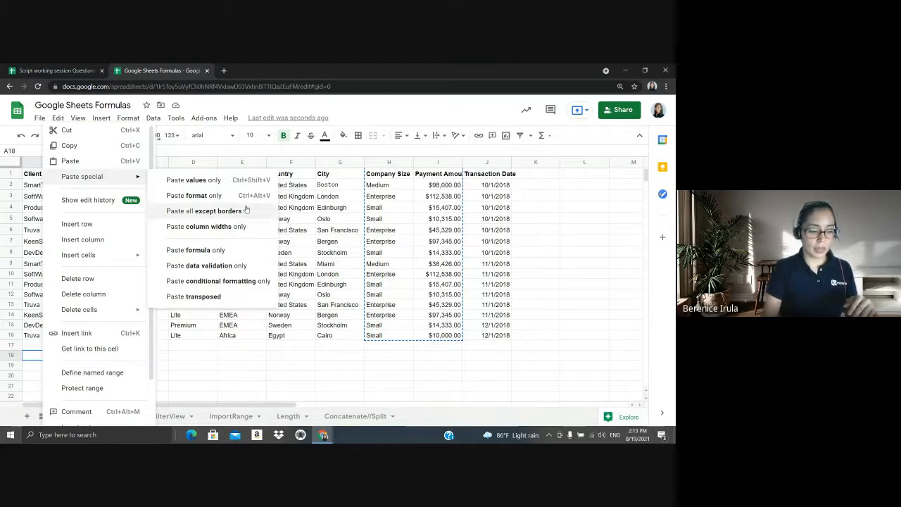
{"action": "left_click", "coordinate": [196, 300]}
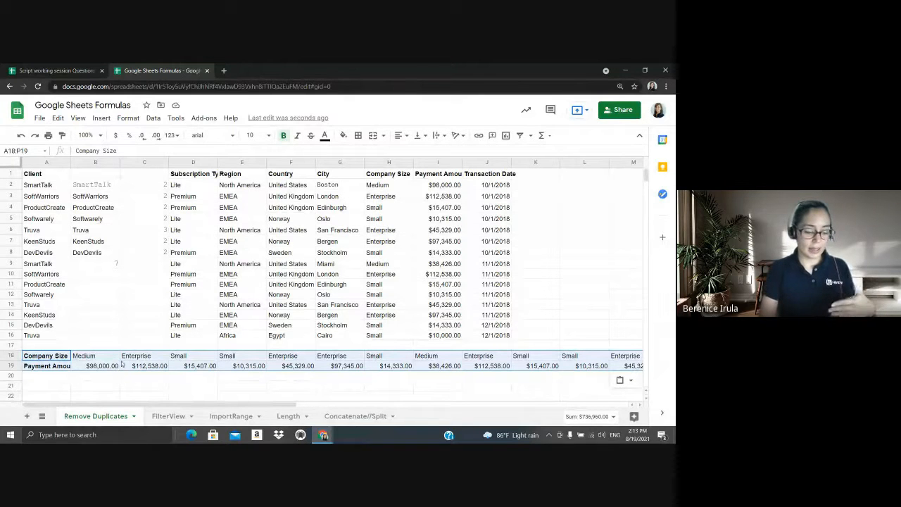
{"action": "left_click", "coordinate": [92, 367]}
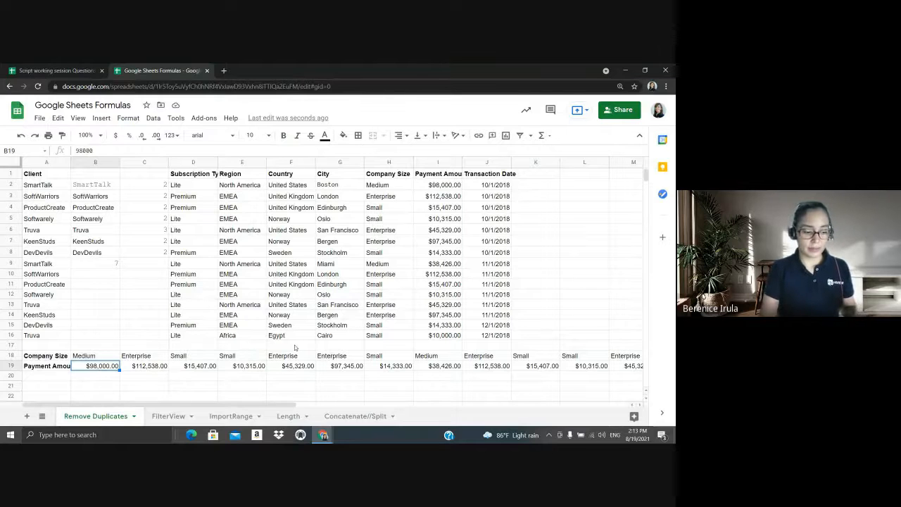
Enter the formula =TRANSPOSE(H1:I16) in cell A21 to lay out company sizes and payment amounts as rows
{"action": "scroll", "coordinate": [148, 354], "scroll_direction": "down", "scroll_amount": 1}
{"action": "left_click", "coordinate": [53, 357]}
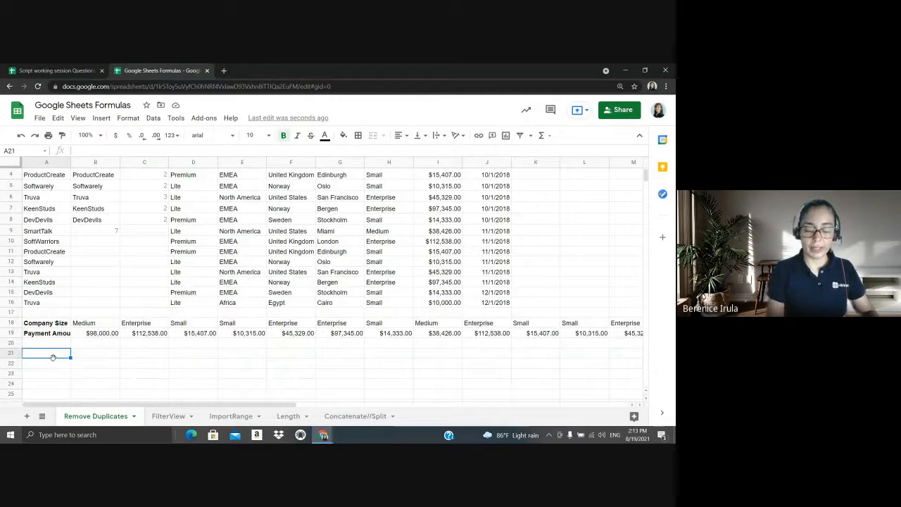
{"action": "type", "text": "="}
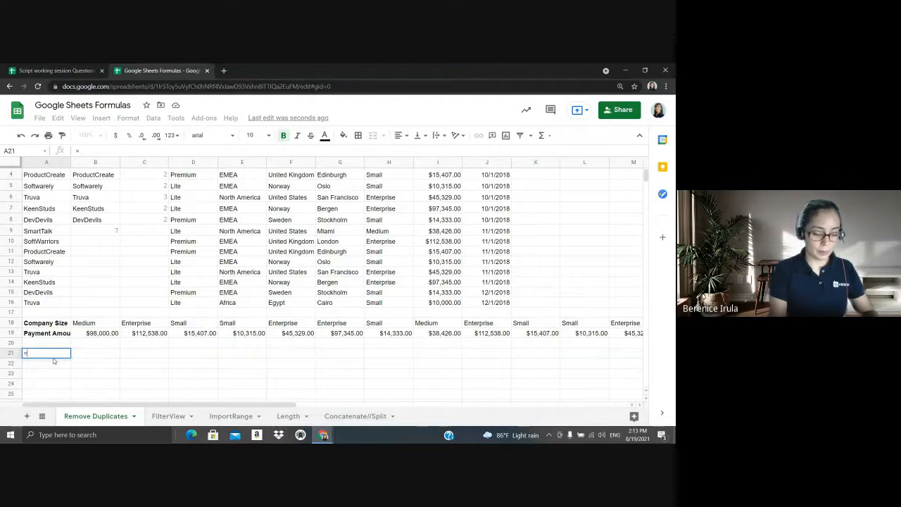
{"action": "type", "text": "tra"}
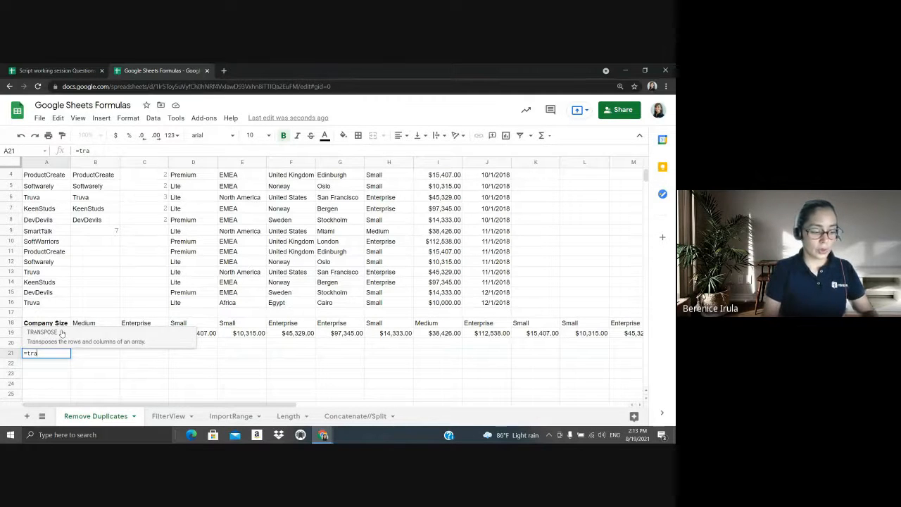
{"action": "left_click", "coordinate": [62, 333]}
{"action": "scroll", "coordinate": [407, 250], "scroll_direction": "up", "scroll_amount": 1}
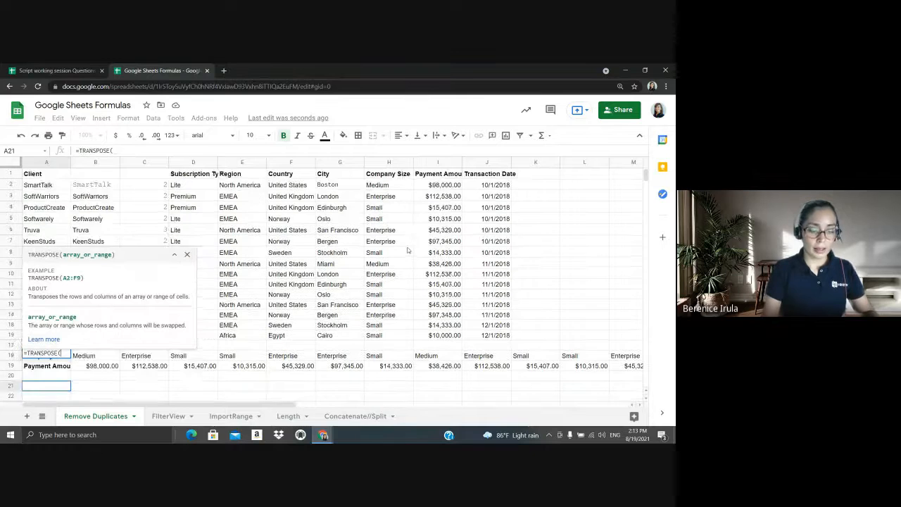
{"action": "left_click_drag", "start_coordinate": [389, 174], "coordinate": [434, 338]}
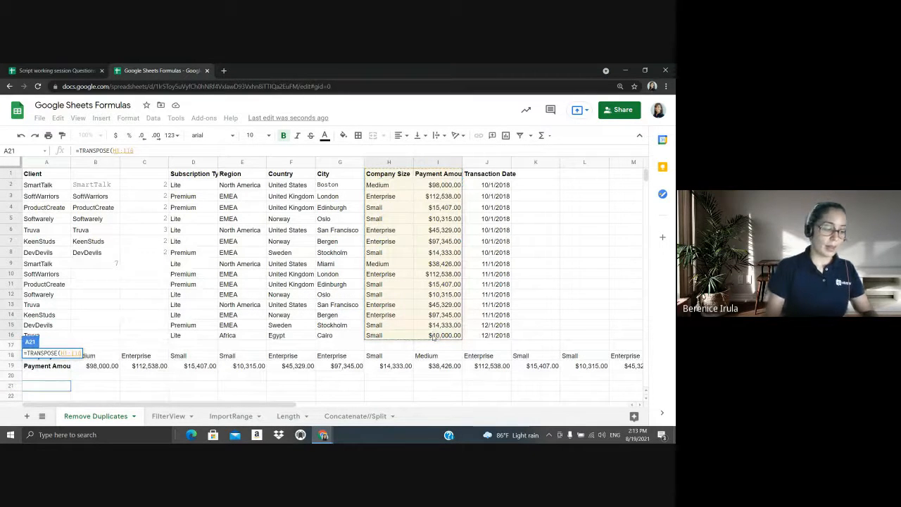
{"action": "type", "text": ")"}
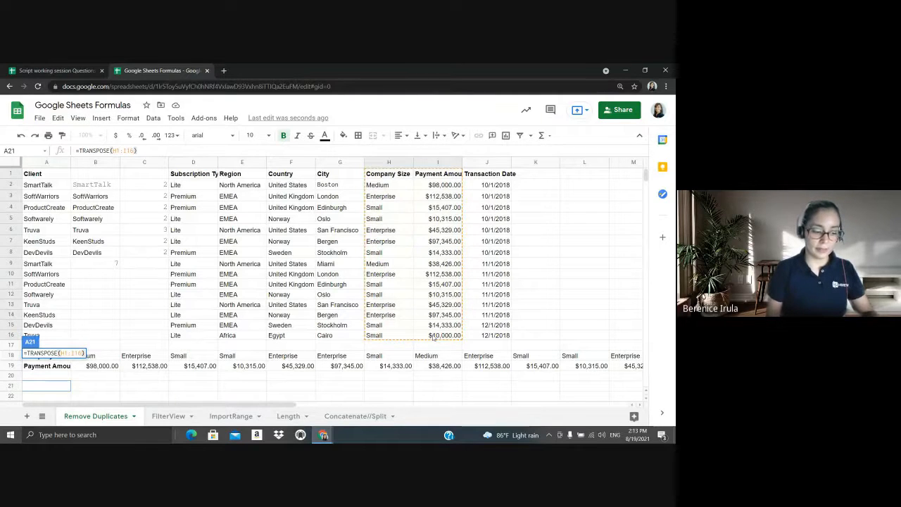
{"action": "key", "text": "Return"}
{"action": "scroll", "coordinate": [435, 338], "scroll_direction": "down", "scroll_amount": 1}
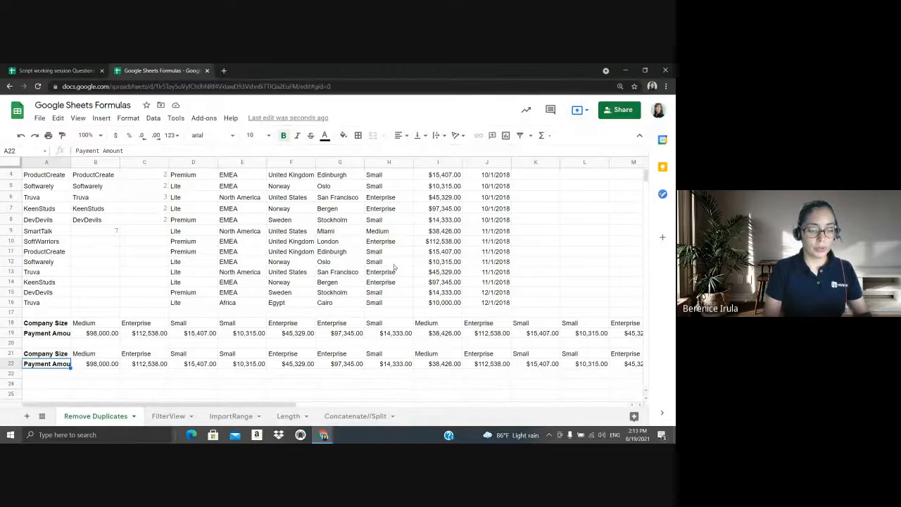
{"action": "scroll", "coordinate": [395, 268], "scroll_direction": "up", "scroll_amount": 1}
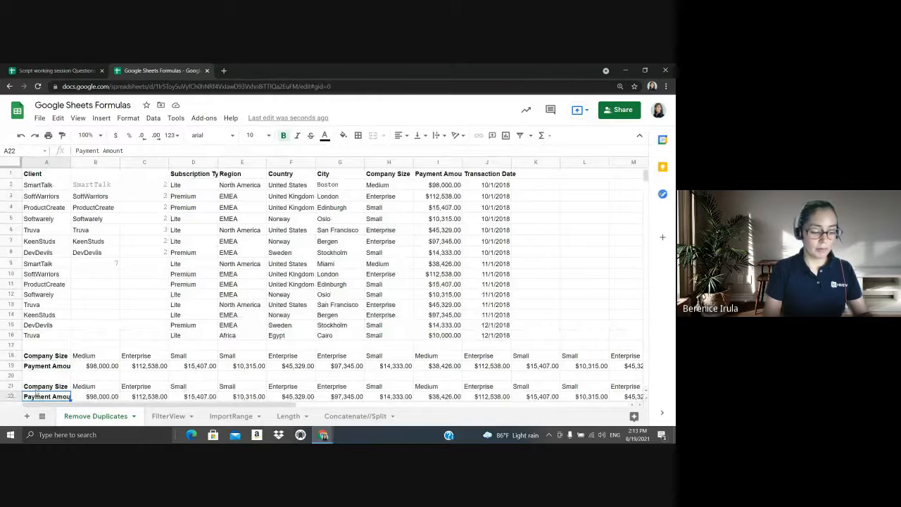
Change SmartTalk's payment amount in cell I2 to 50,000 to test the link with the transposed rows
{"action": "left_click", "coordinate": [107, 397]}
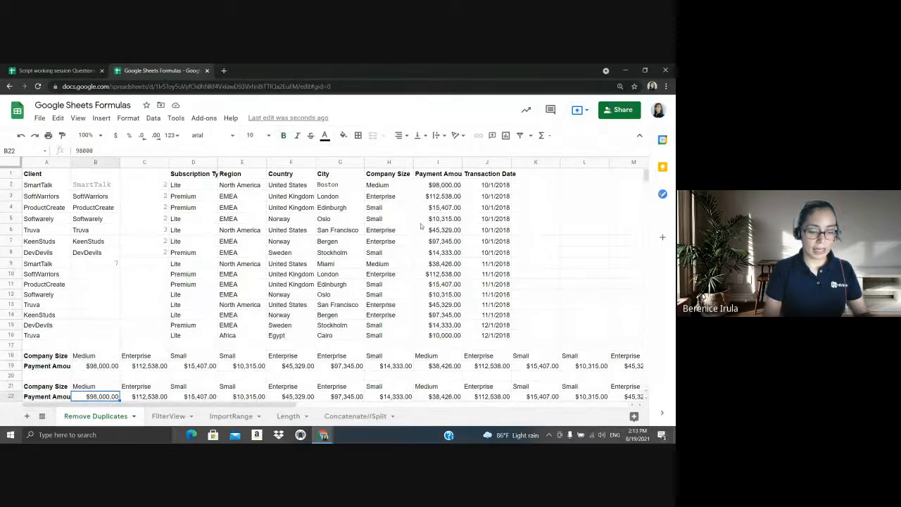
{"action": "left_click", "coordinate": [446, 184]}
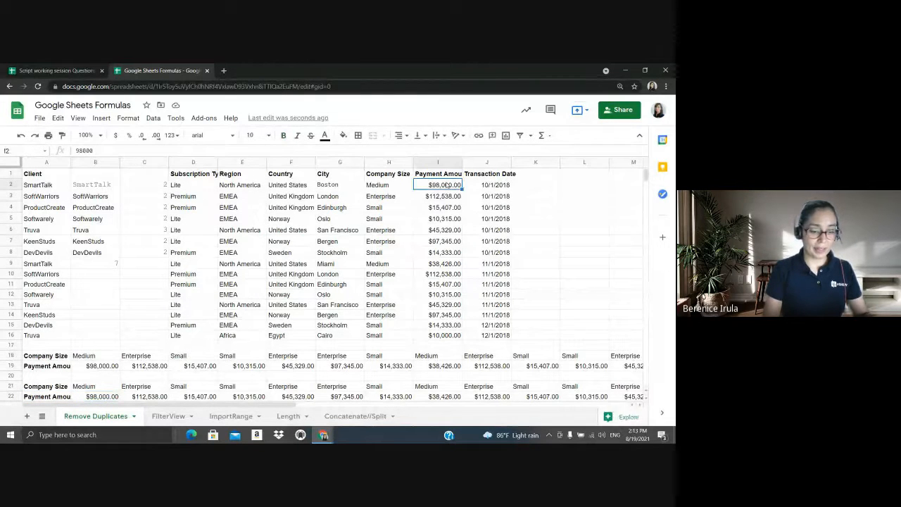
{"action": "type", "text": "5"}
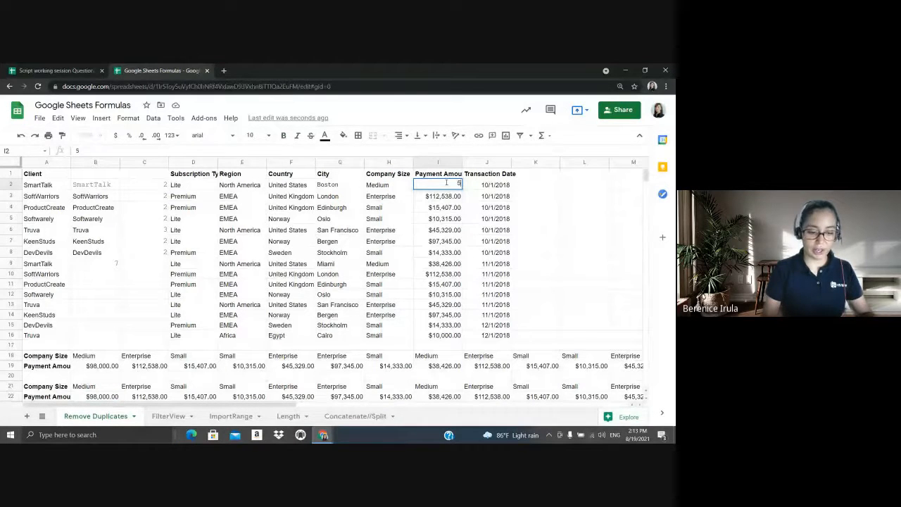
{"action": "type", "text": "0,000"}
{"action": "key", "text": "Return"}
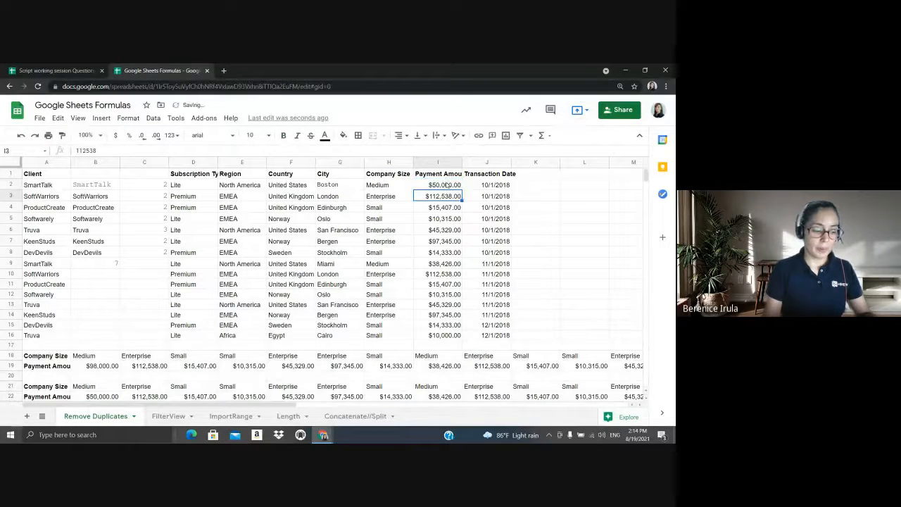
Compare the first payment amount in the TRANSPOSE formula's output (B22) with the one in the paste-transposed row (B19)
{"action": "left_click", "coordinate": [94, 398]}
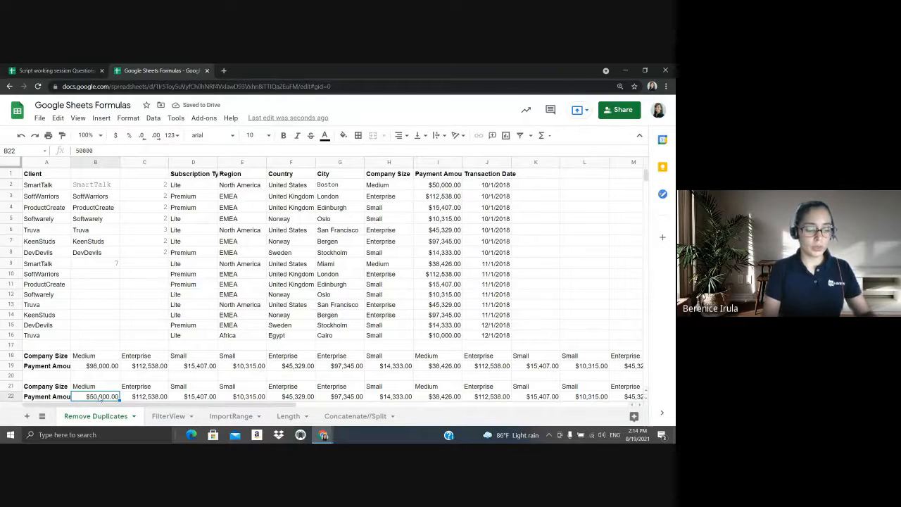
{"action": "left_click", "coordinate": [68, 397]}
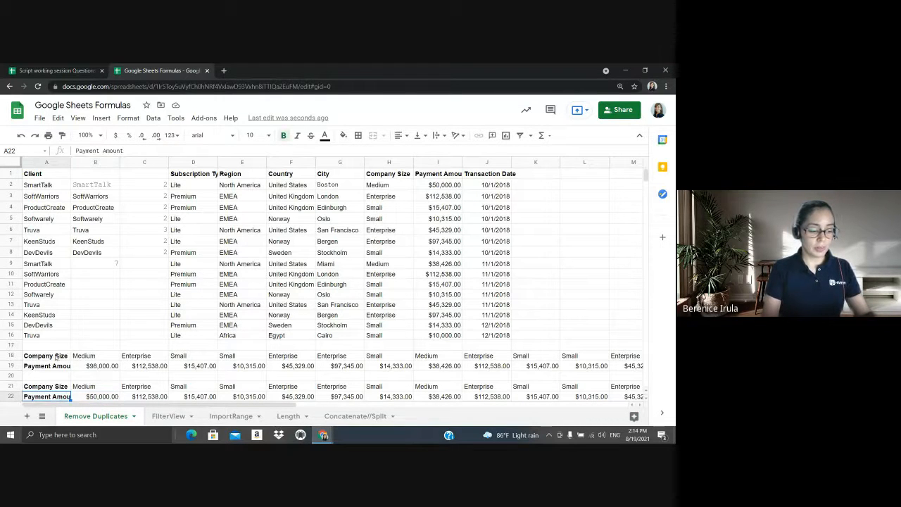
{"action": "left_click", "coordinate": [97, 365]}
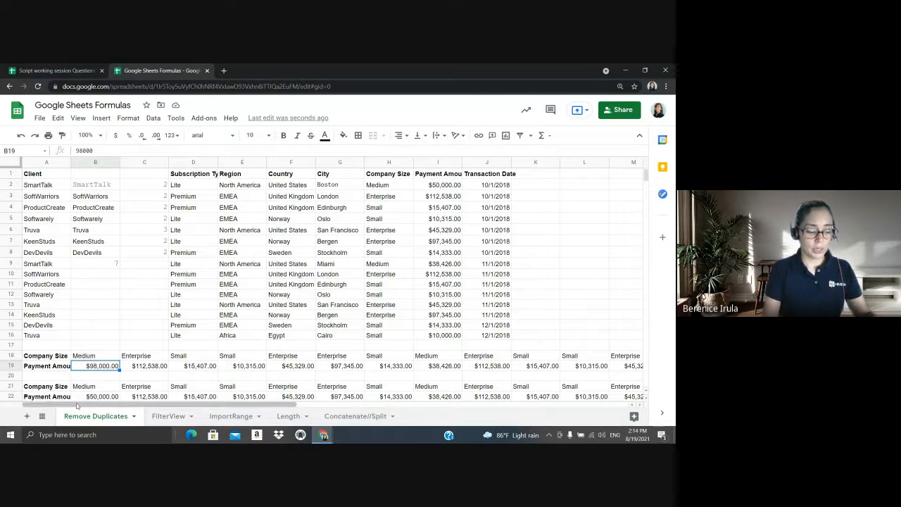
{"action": "left_click", "coordinate": [94, 396]}
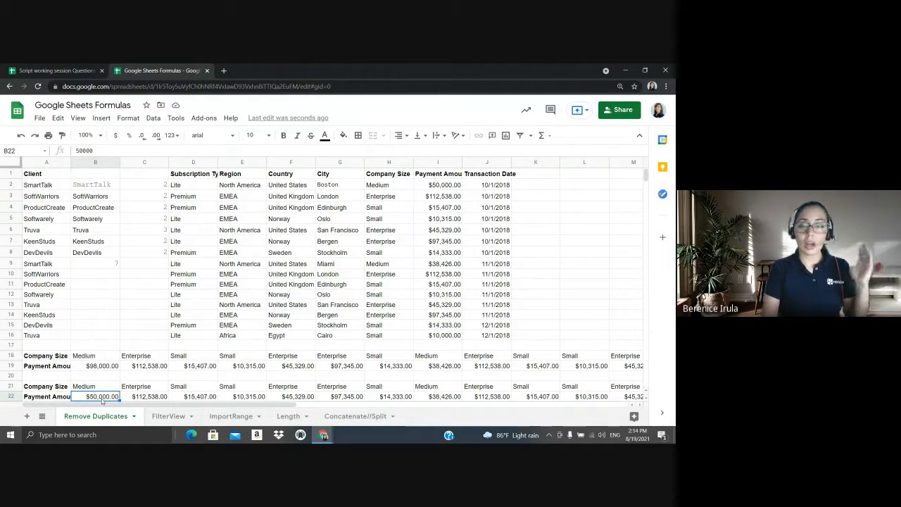
{"action": "left_click", "coordinate": [252, 397]}
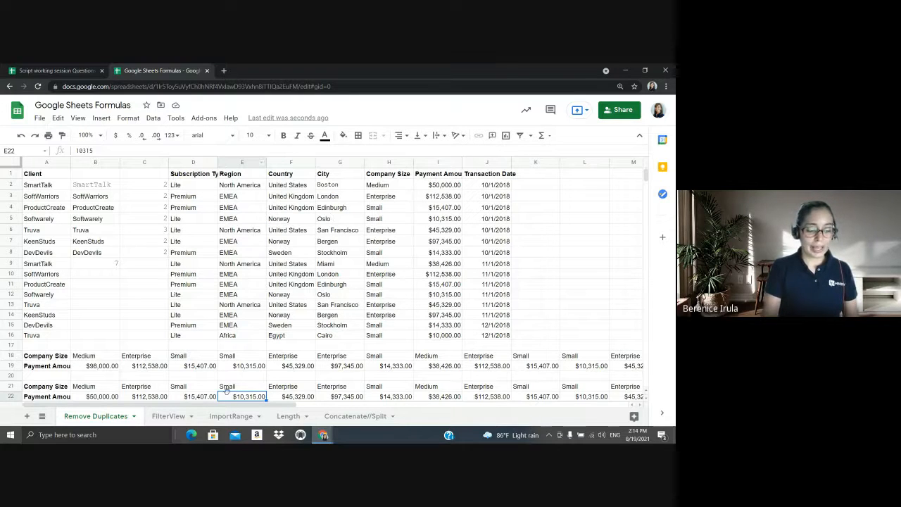
Go to cell A1 of the ImportRange sheet and highlight the spreadsheet ID in the URL of the Script working session Questions file
{"action": "left_click", "coordinate": [211, 416]}
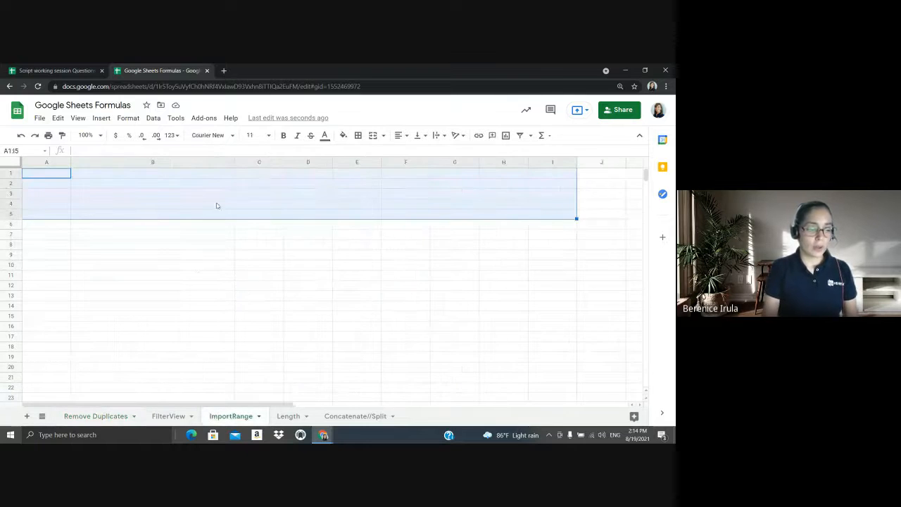
{"action": "left_click", "coordinate": [61, 181]}
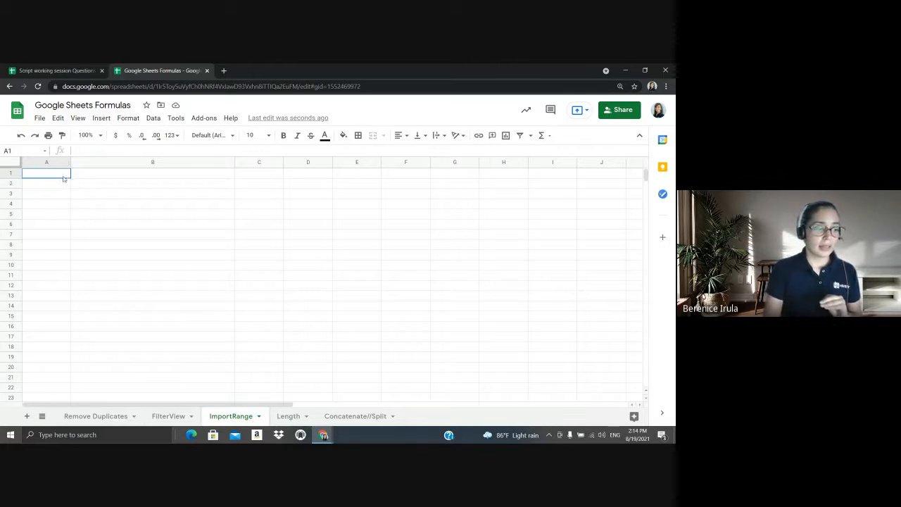
{"action": "left_click", "coordinate": [69, 70]}
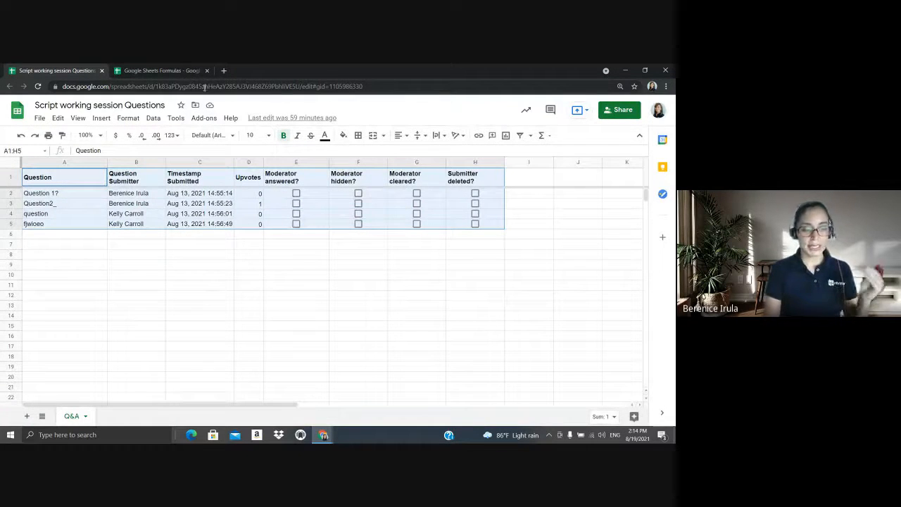
{"action": "left_click", "coordinate": [371, 86]}
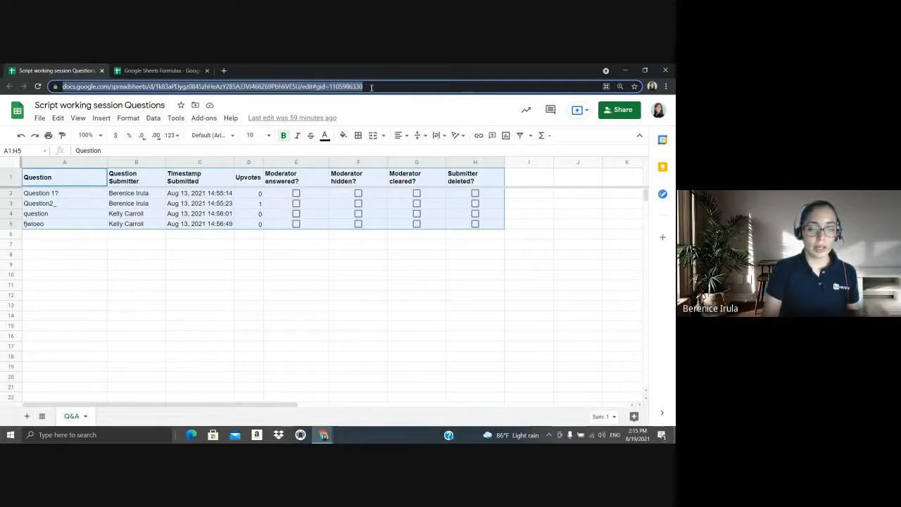
{"action": "left_click", "coordinate": [173, 86]}
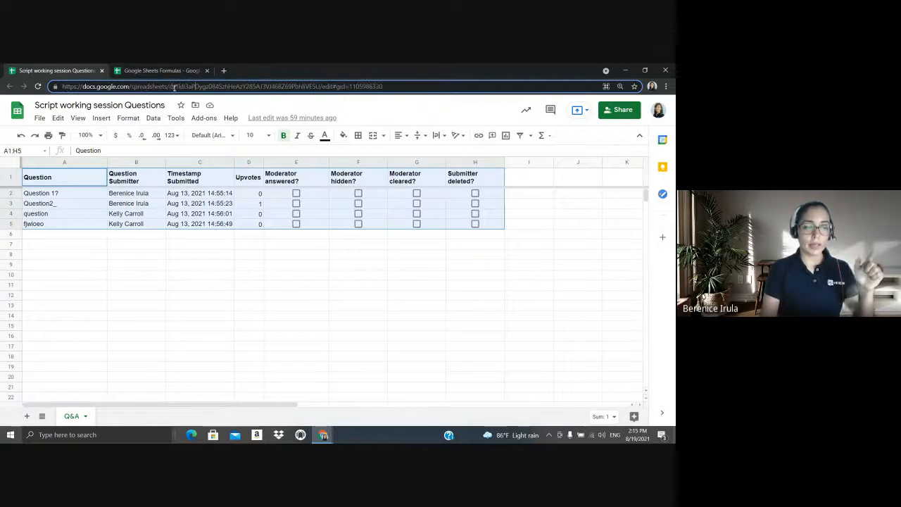
{"action": "left_click_drag", "start_coordinate": [173, 86], "coordinate": [321, 86]}
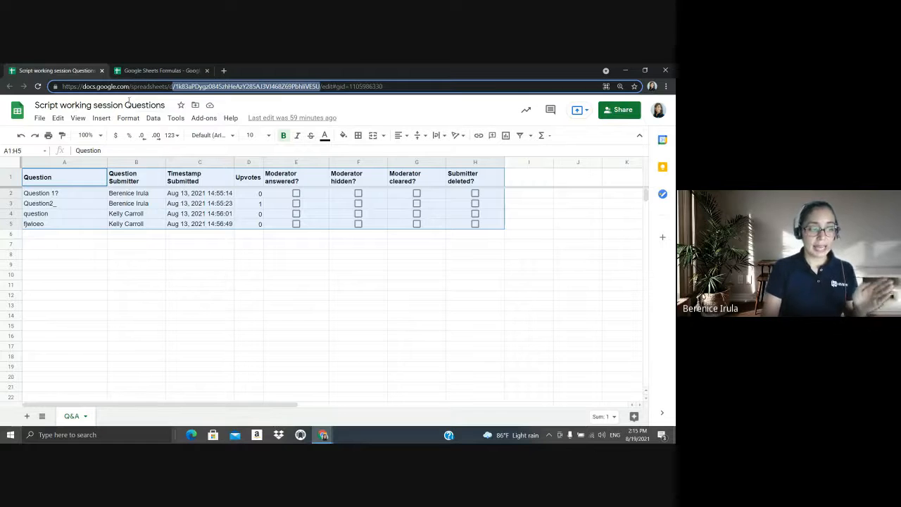
Start an IMPORTRANGE formula in cell A1 of the ImportRange sheet in the Google Sheets Formulas file
{"action": "left_click", "coordinate": [161, 70]}
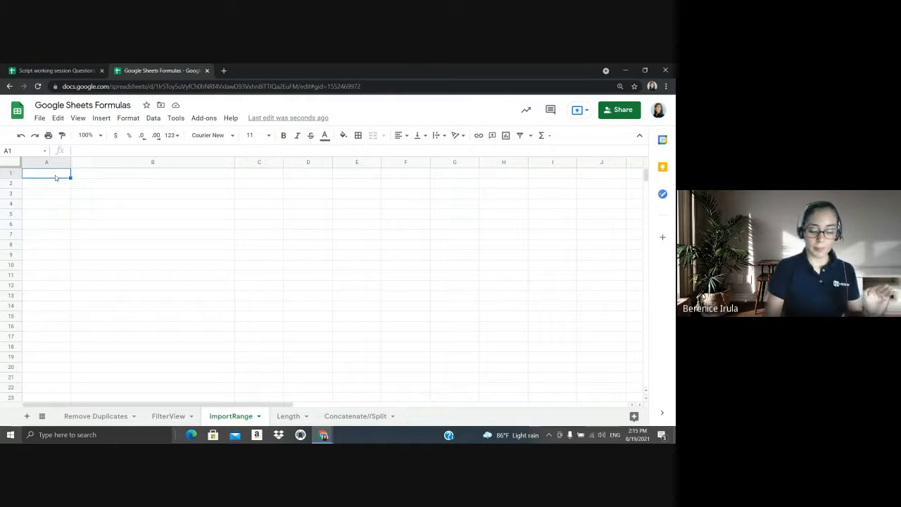
{"action": "type", "text": "="}
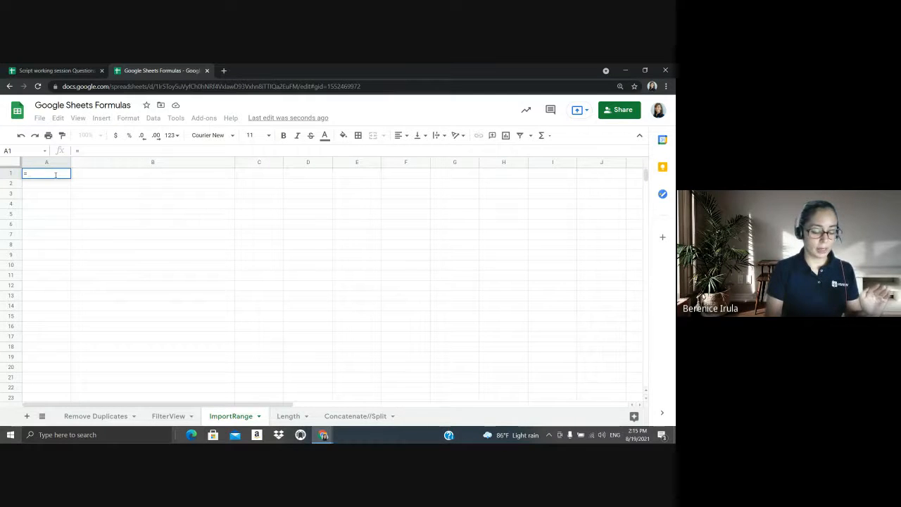
{"action": "type", "text": "import"}
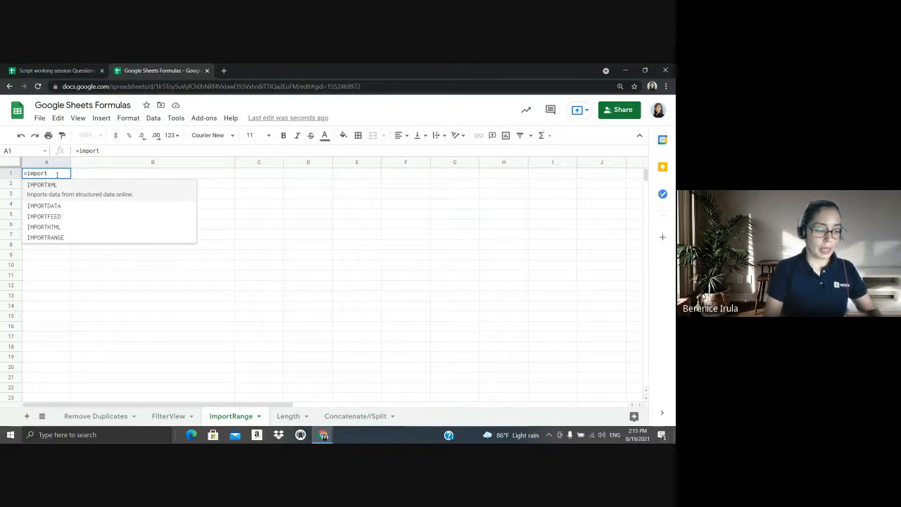
{"action": "left_click", "coordinate": [72, 231]}
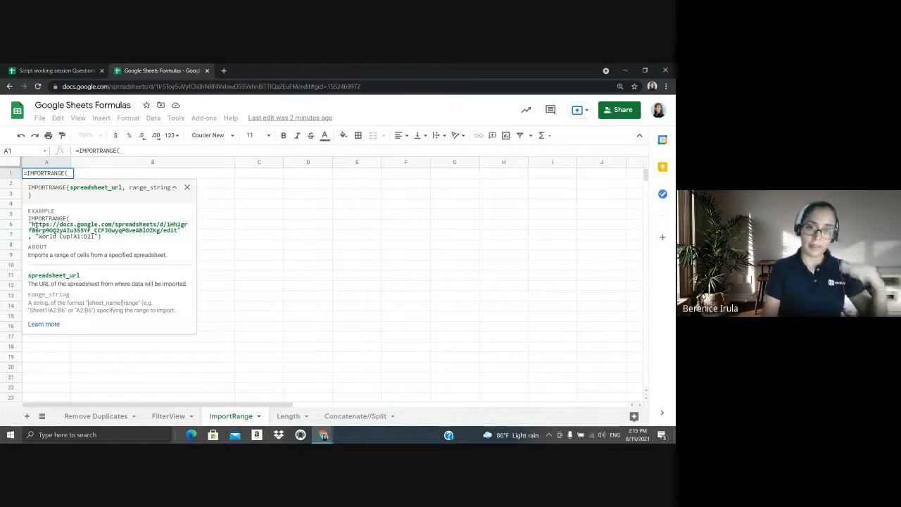
Give IMPORTRANGE the full URL of the Script working session Questions spreadsheet in double quotes, followed by a comma
{"action": "left_click", "coordinate": [53, 72]}
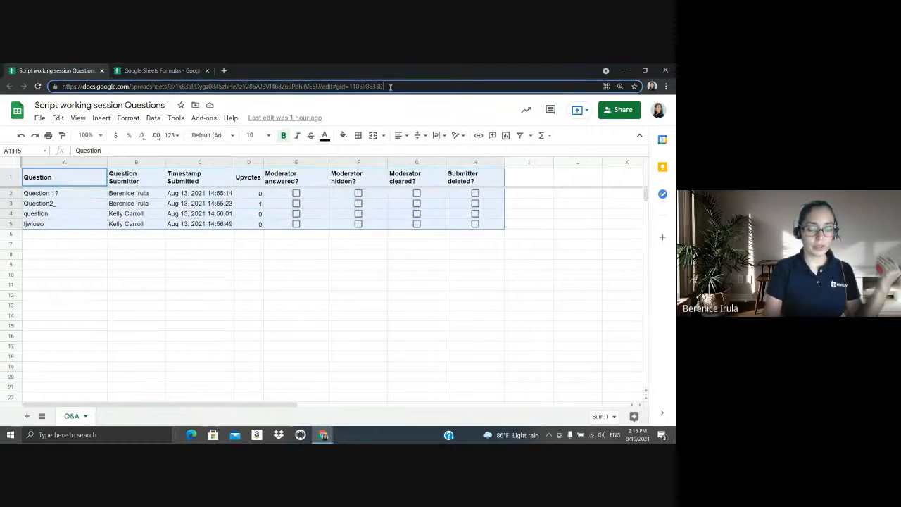
{"action": "left_click_drag", "start_coordinate": [383, 86], "coordinate": [63, 85]}
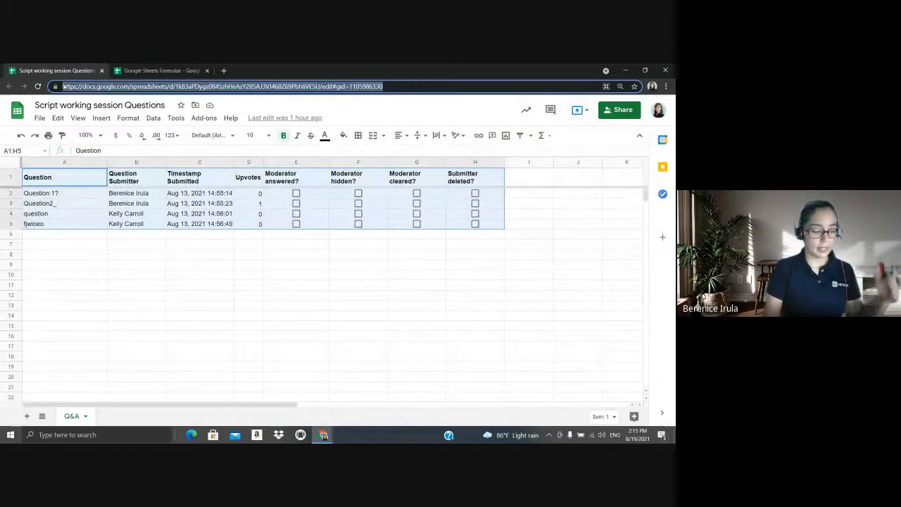
{"action": "key", "text": "ctrl+c"}
{"action": "left_click", "coordinate": [162, 70]}
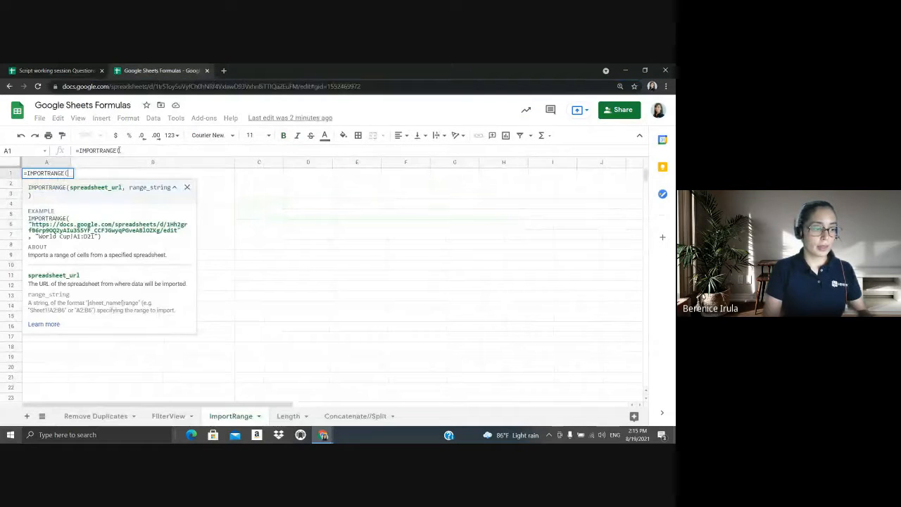
{"action": "key", "text": "ctrl+v"}
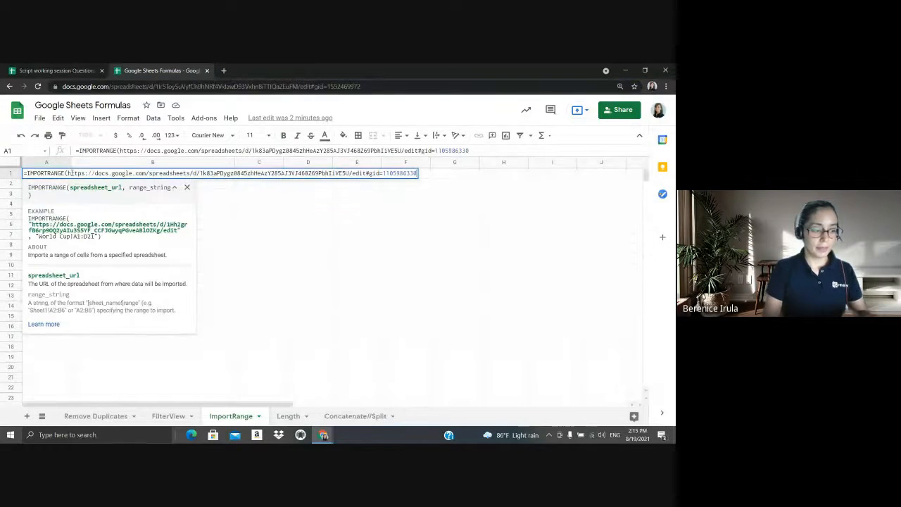
{"action": "left_click", "coordinate": [68, 173]}
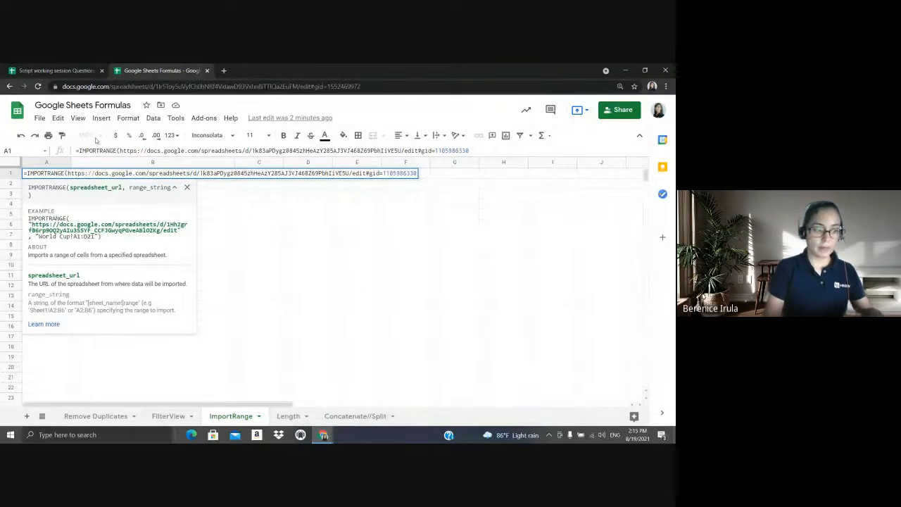
{"action": "left_click", "coordinate": [119, 150]}
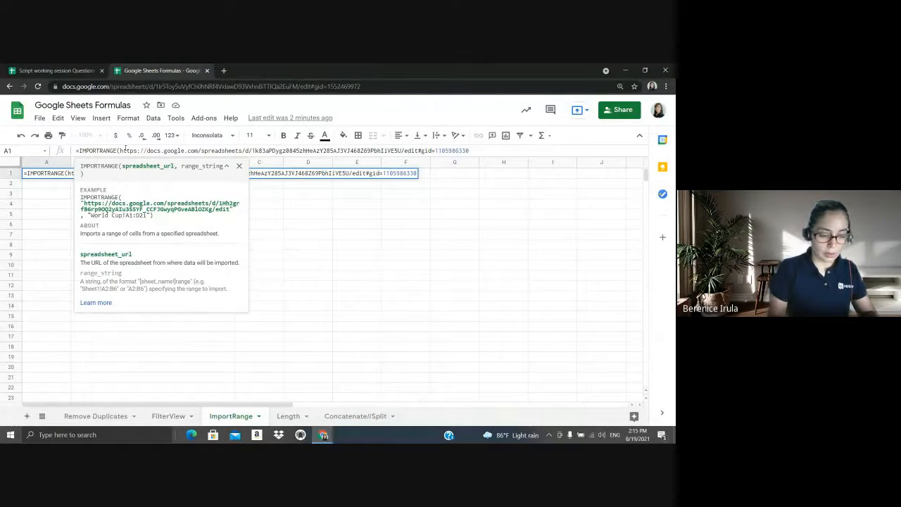
{"action": "type", "text": "\""}
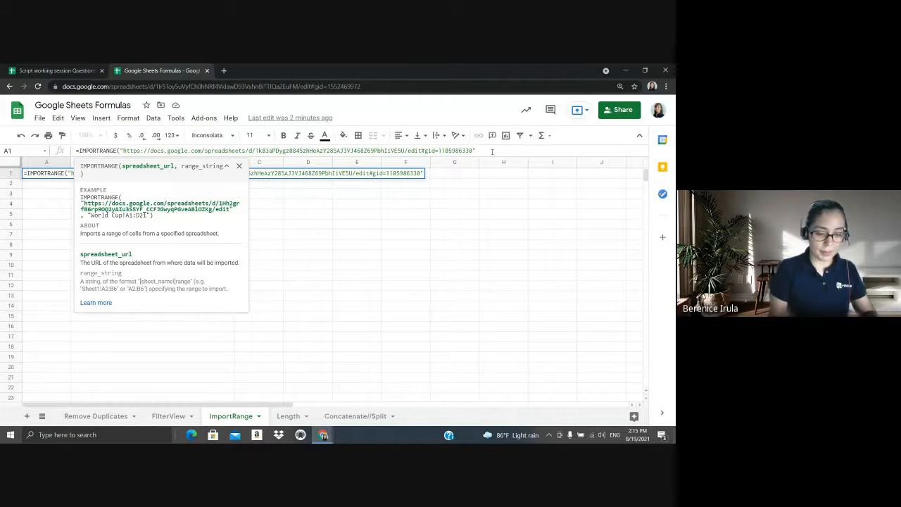
{"action": "type", "text": ","}
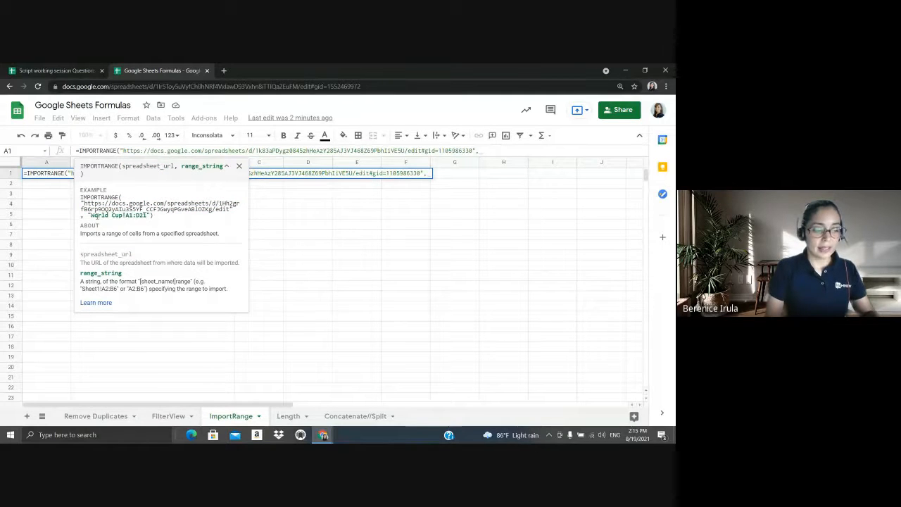
Begin the range string with the source sheet's name as "Q&A!, following the formula help's example and checking the source file
{"action": "left_click_drag", "start_coordinate": [91, 214], "coordinate": [127, 215]}
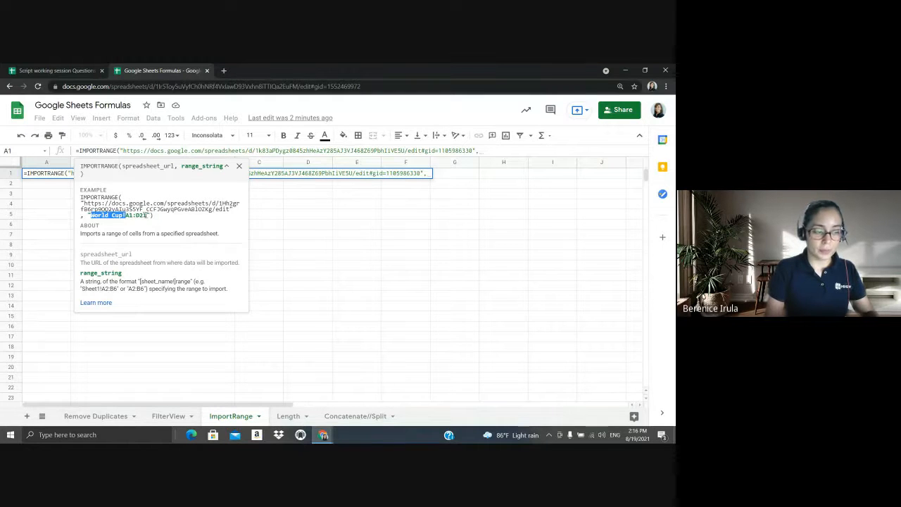
{"action": "left_click", "coordinate": [56, 70]}
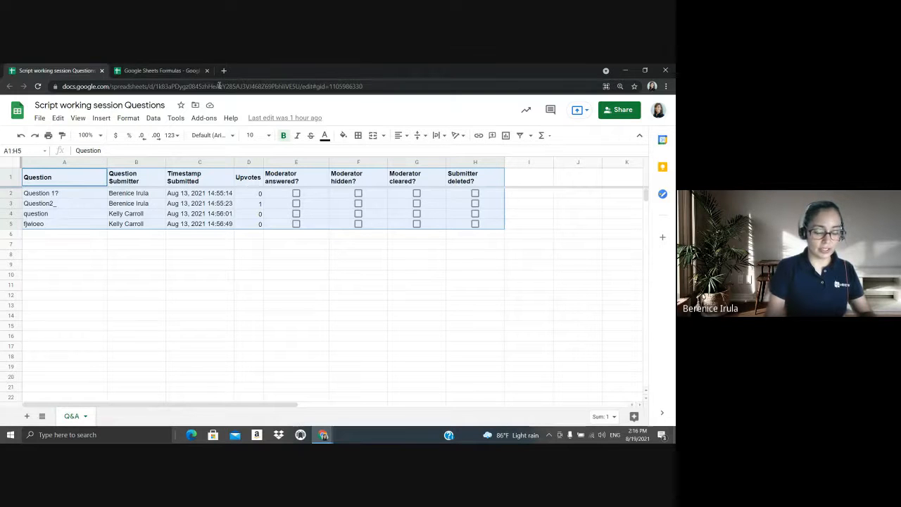
{"action": "left_click", "coordinate": [168, 71]}
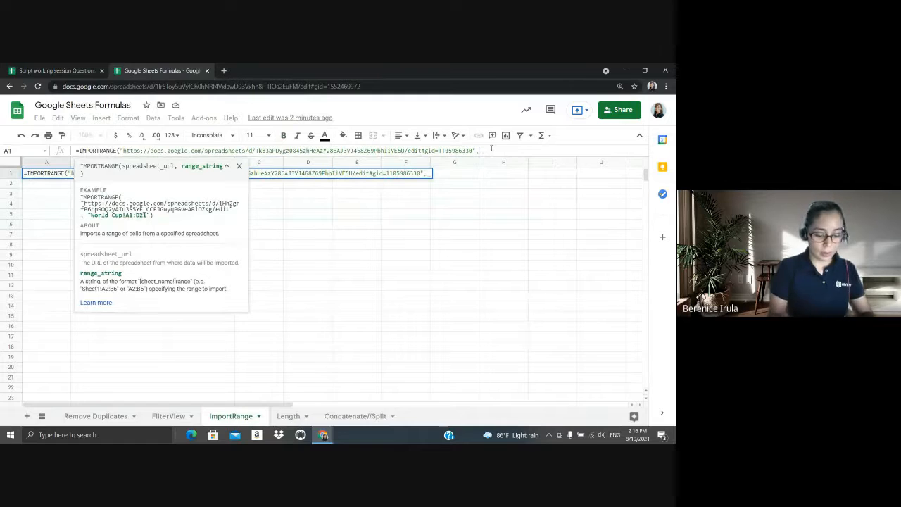
{"action": "type", "text": "\""}
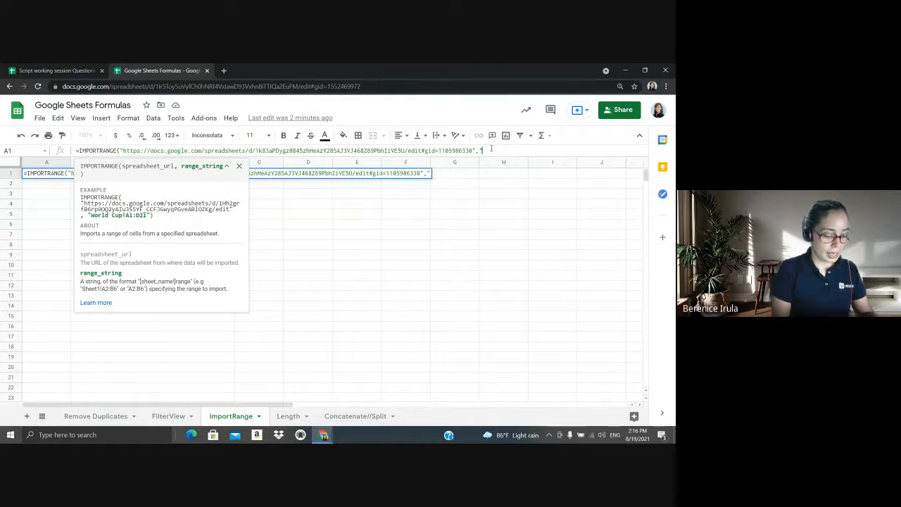
{"action": "type", "text": "Q"}
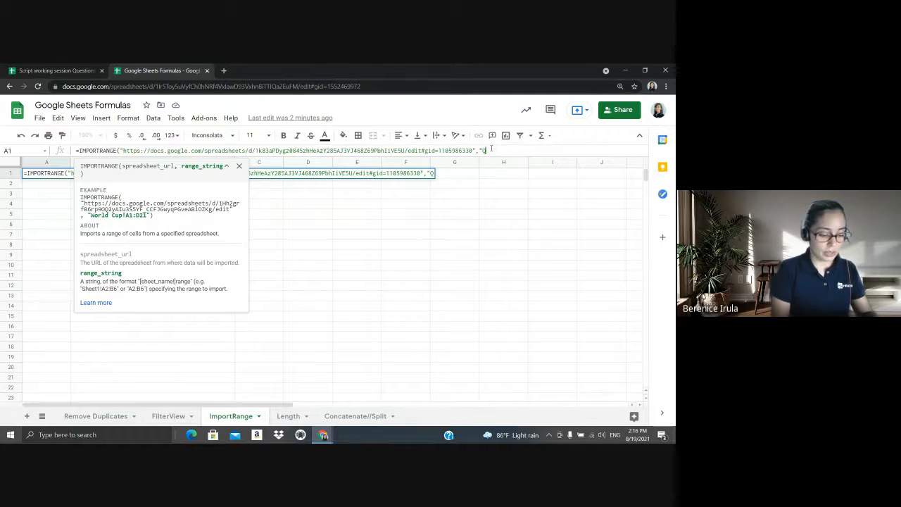
{"action": "type", "text": "&a"}
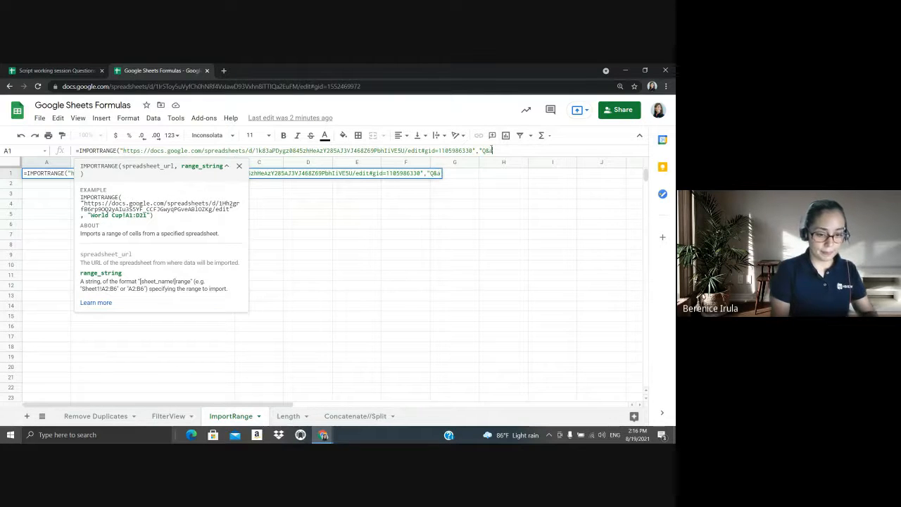
{"action": "key", "text": "BackSpace"}
{"action": "type", "text": "A"}
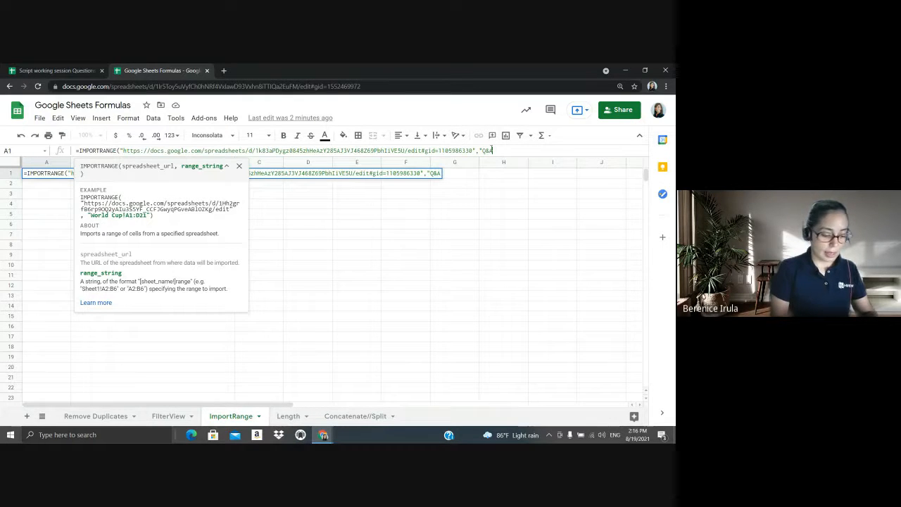
{"action": "type", "text": "!"}
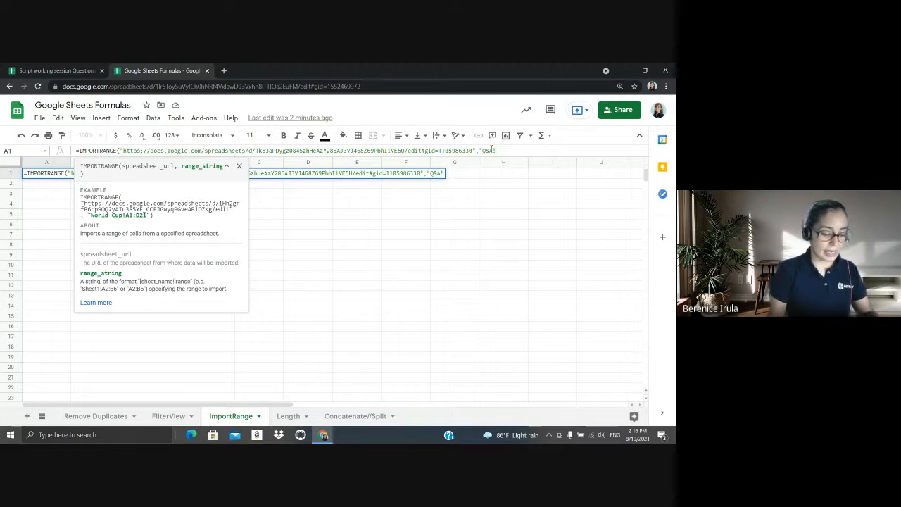
Complete the range string with cells A1:H5 to cover the whole source table, and enter the IMPORTRANGE formula
{"action": "type", "text": "A"}
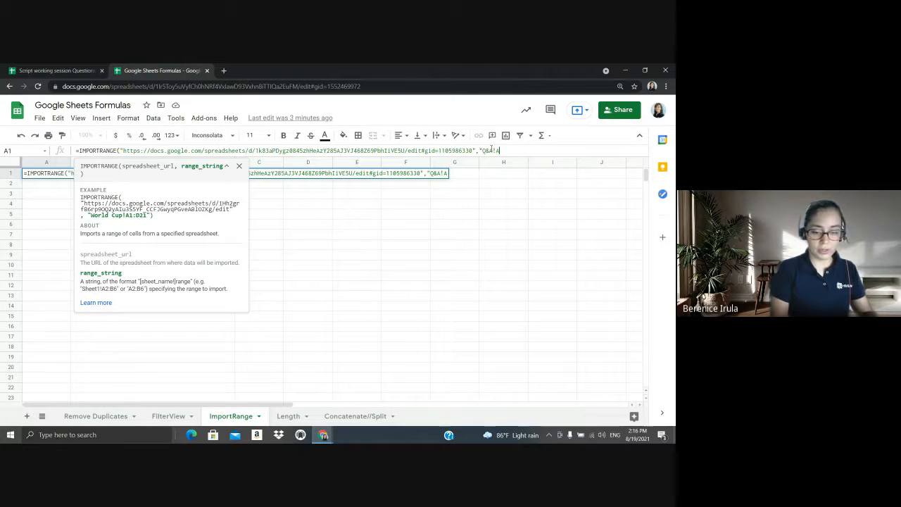
{"action": "type", "text": "1:"}
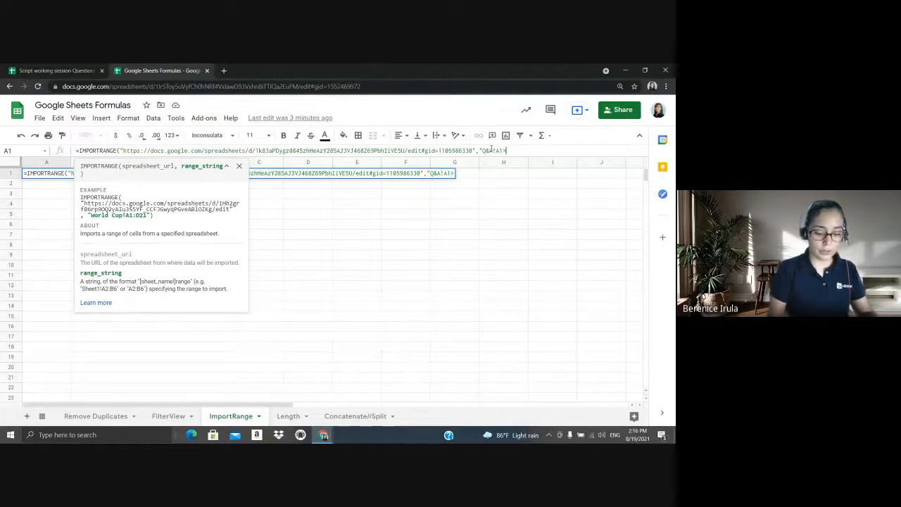
{"action": "left_click", "coordinate": [56, 71]}
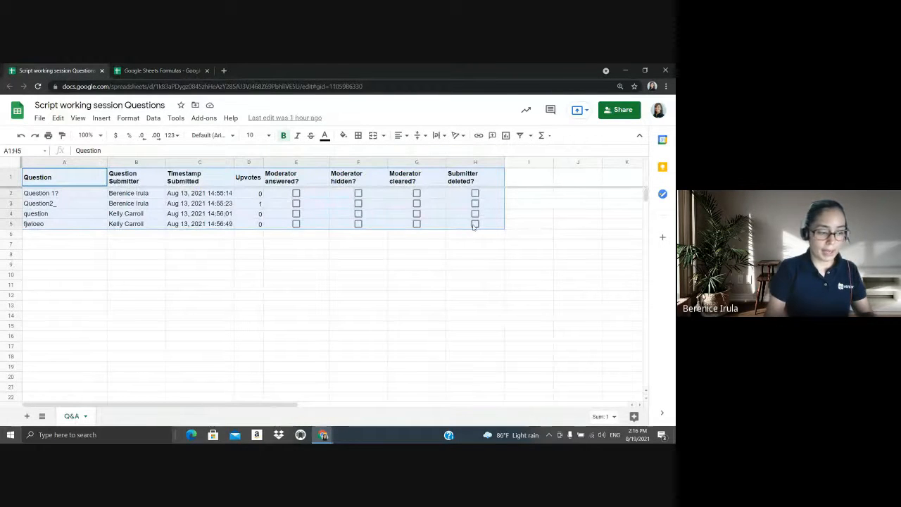
{"action": "key", "text": "ctrl+Tab"}
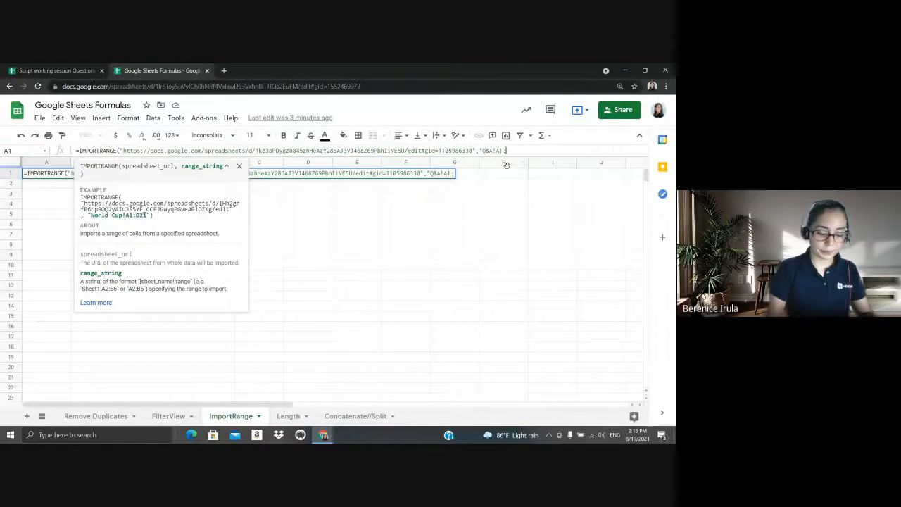
{"action": "type", "text": "H5"}
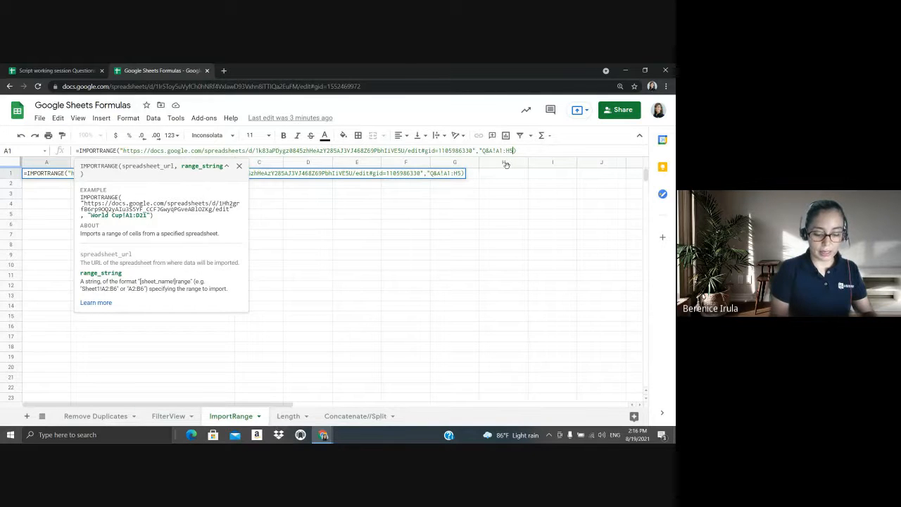
{"action": "key", "text": "Return"}
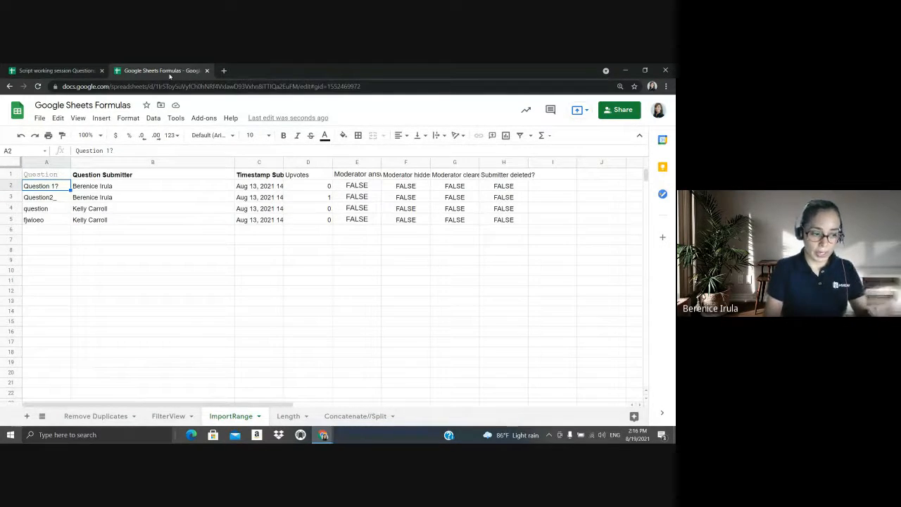
Compare the imported table on the ImportRange sheet with the original Q&A data in the Script working session Questions file
{"action": "left_click", "coordinate": [48, 71]}
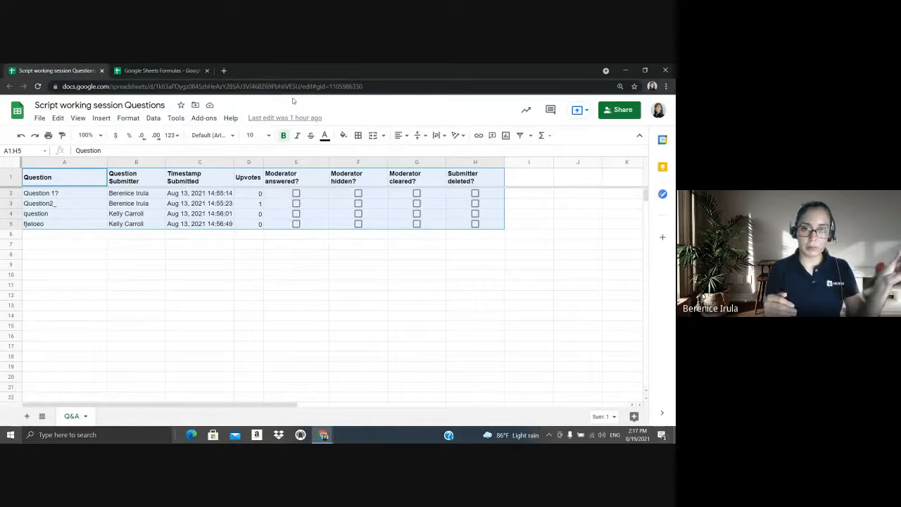
{"action": "left_click", "coordinate": [172, 71]}
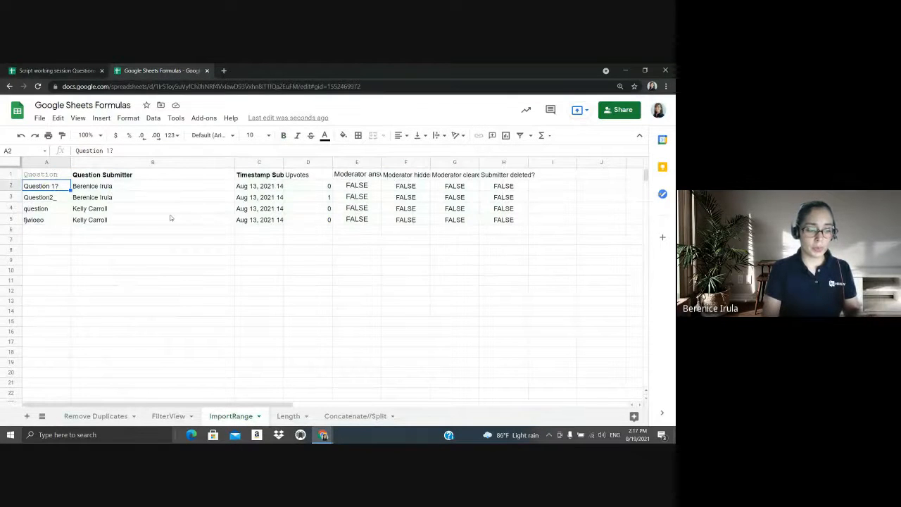
{"action": "left_click", "coordinate": [225, 221]}
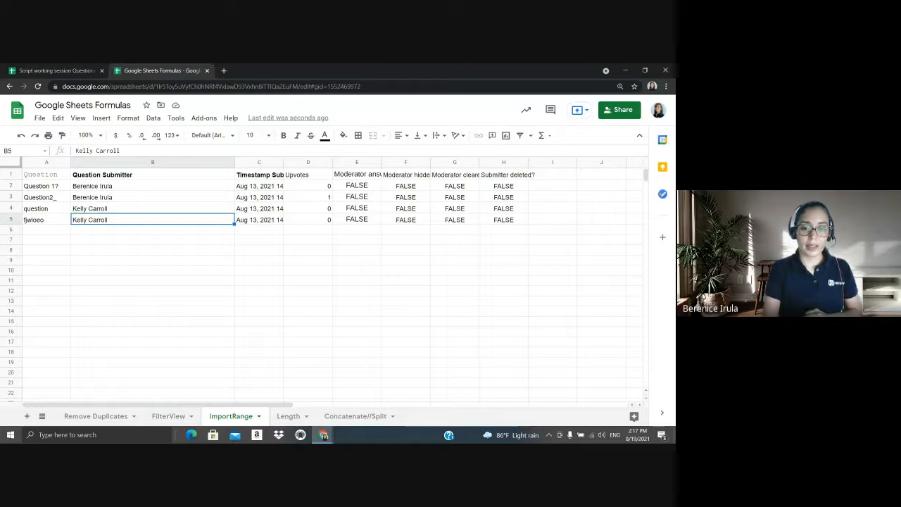
{"action": "left_click", "coordinate": [645, 70]}
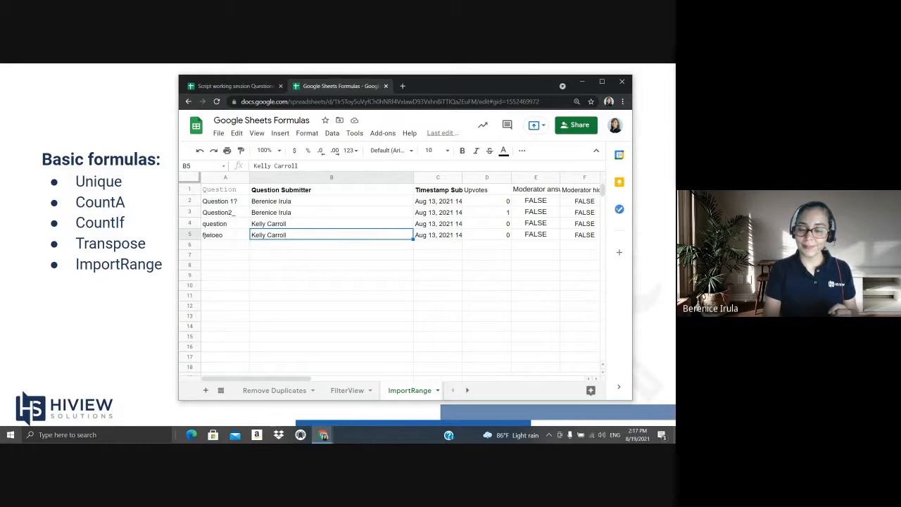
{"action": "left_click", "coordinate": [603, 82]}
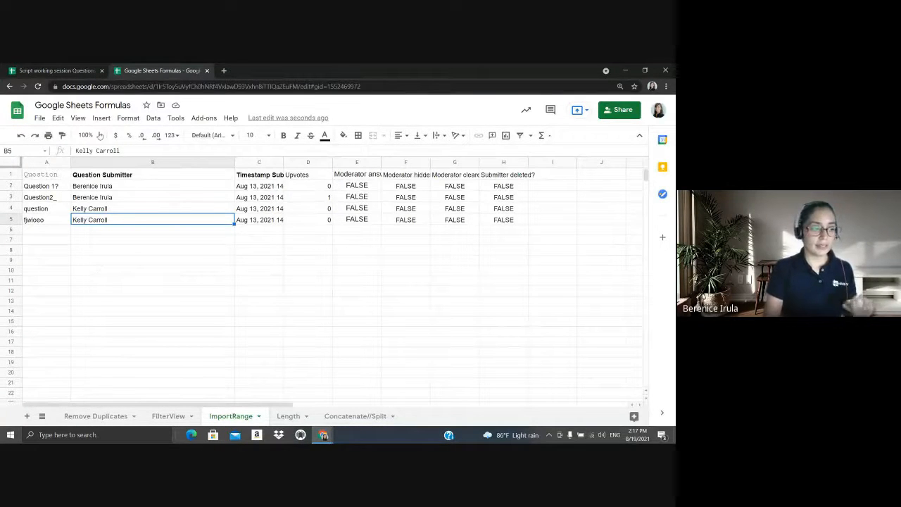
Define cells A1:H5 of the Q&A sheet in the Script working session Questions file as a named range called questions
{"action": "left_click", "coordinate": [70, 71]}
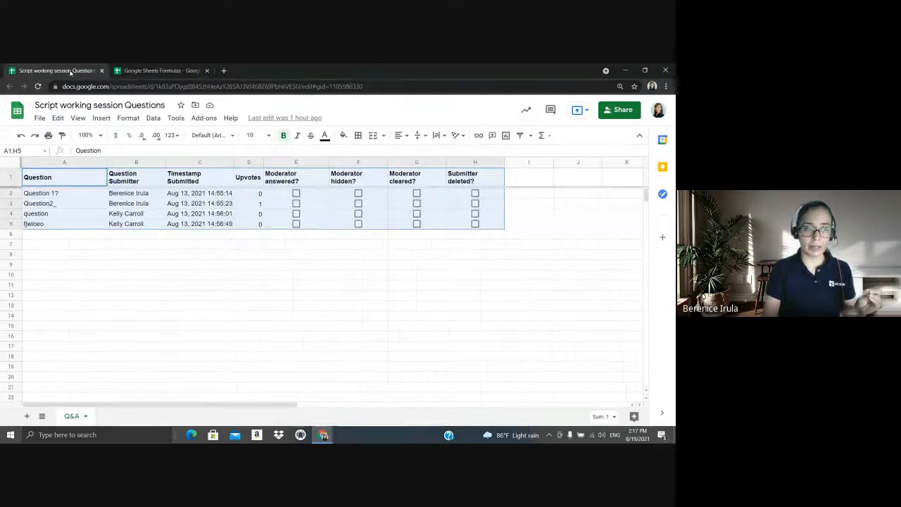
{"action": "left_click", "coordinate": [259, 195]}
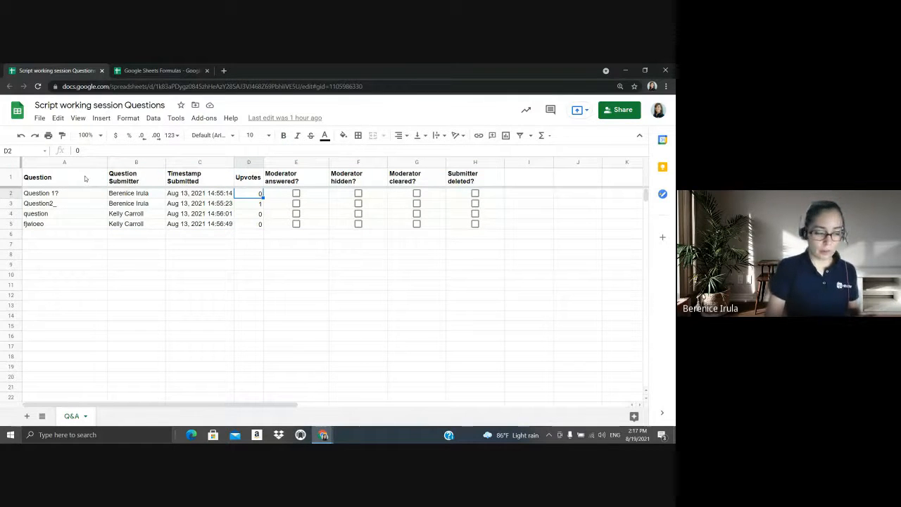
{"action": "left_click_drag", "start_coordinate": [85, 179], "coordinate": [458, 233]}
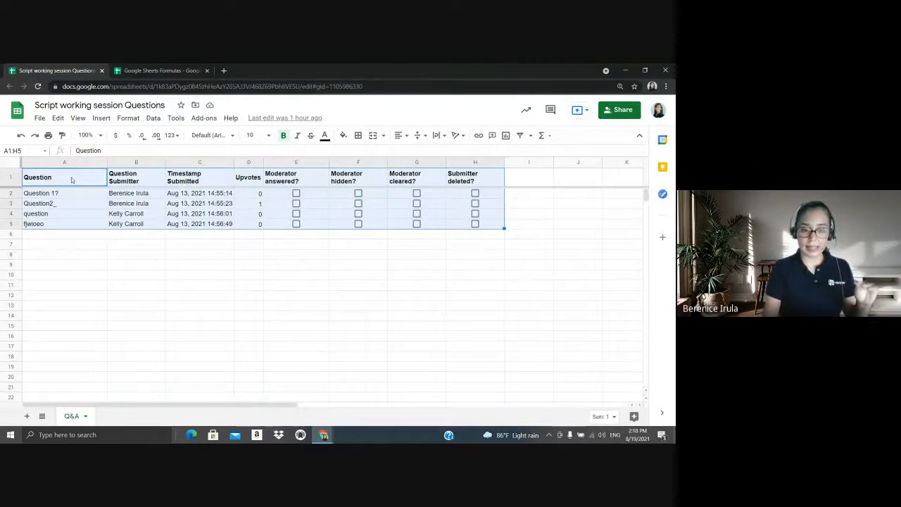
{"action": "right_click", "coordinate": [429, 177]}
{"action": "mouse_move", "coordinate": [431, 177]}
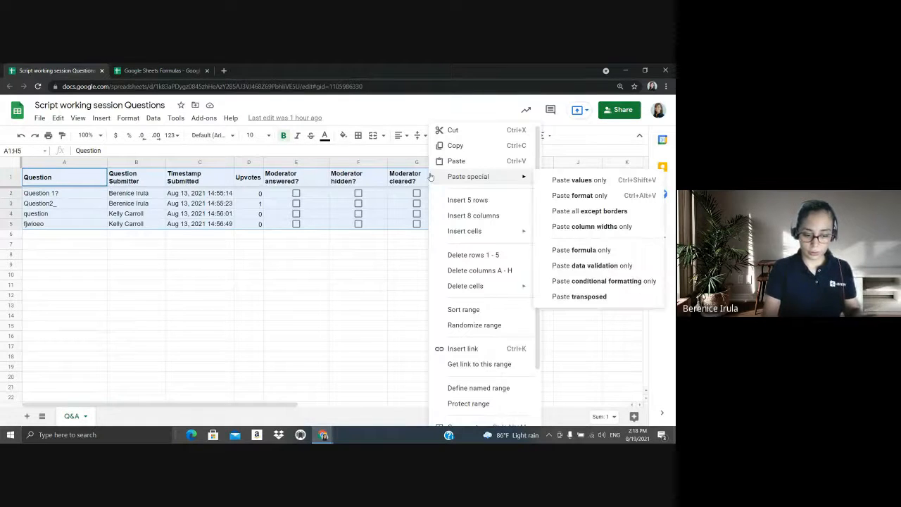
{"action": "scroll", "coordinate": [492, 292], "scroll_direction": "down", "scroll_amount": 1}
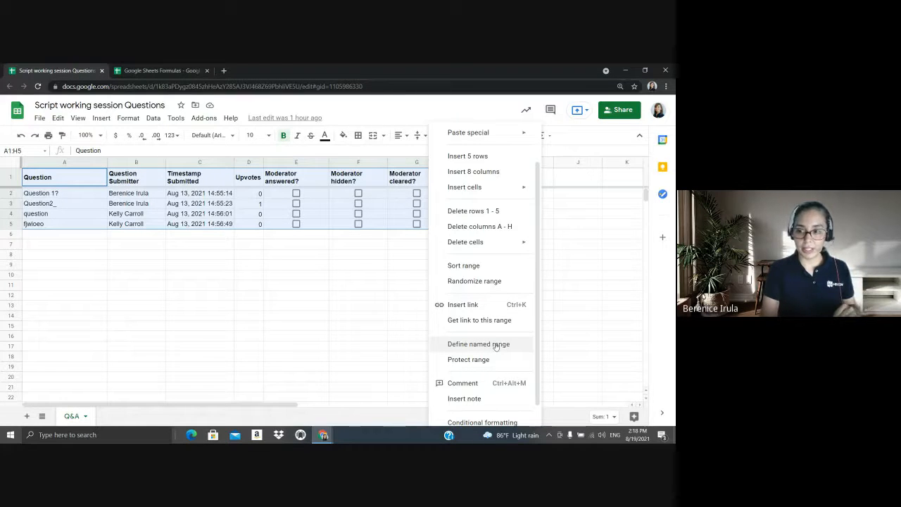
{"action": "left_click", "coordinate": [500, 347]}
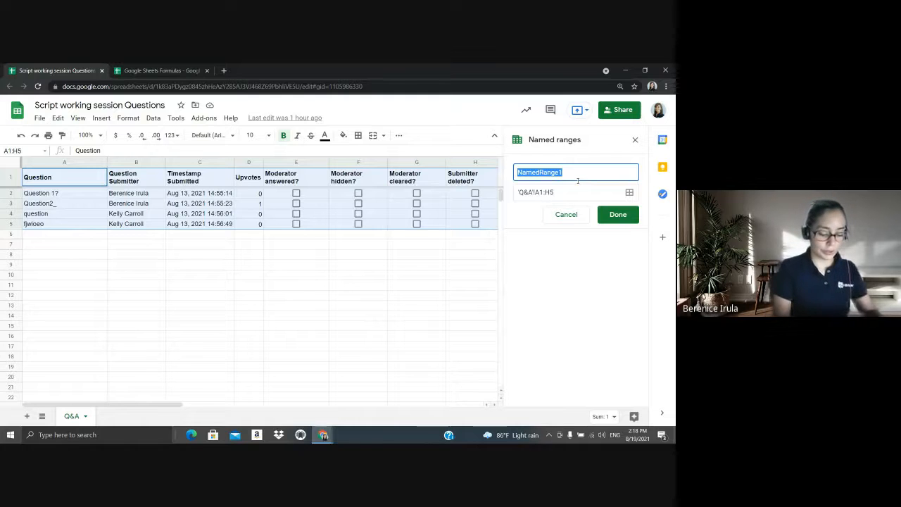
{"action": "type", "text": "q"}
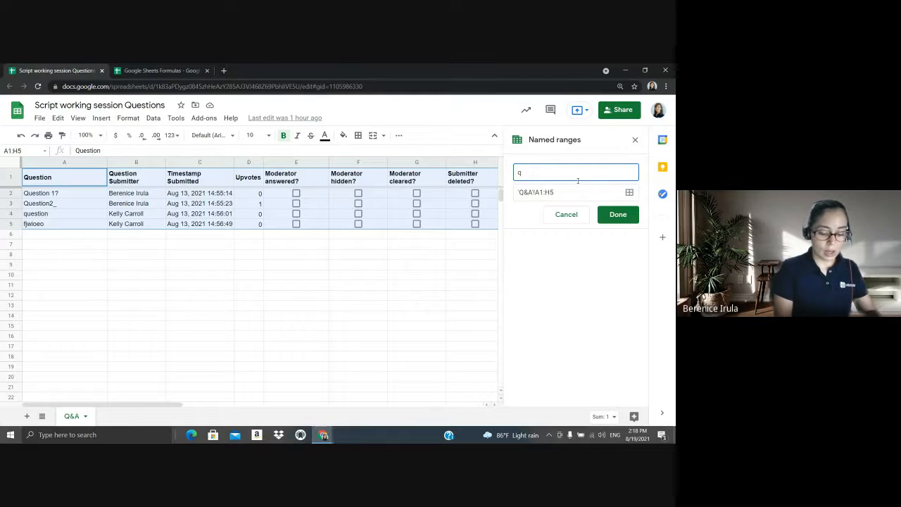
{"action": "type", "text": "uestions"}
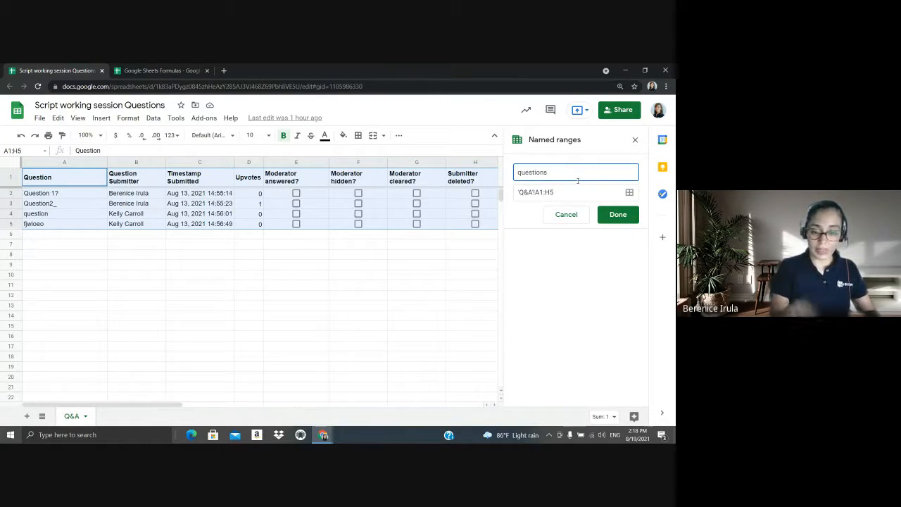
{"action": "left_click", "coordinate": [618, 215]}
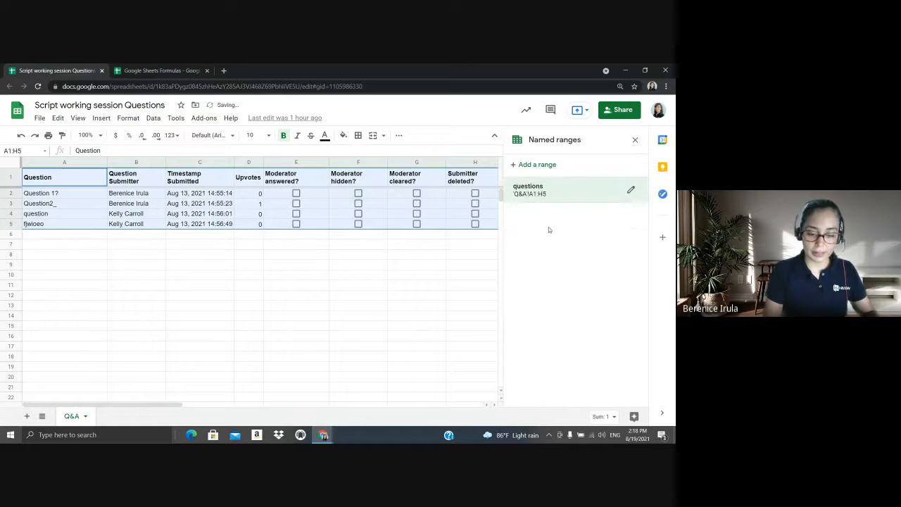
In the Google Sheets Formulas file, replace the range string of the IMPORTRANGE formula in A1 with the named range "questions"
{"action": "left_click", "coordinate": [162, 70]}
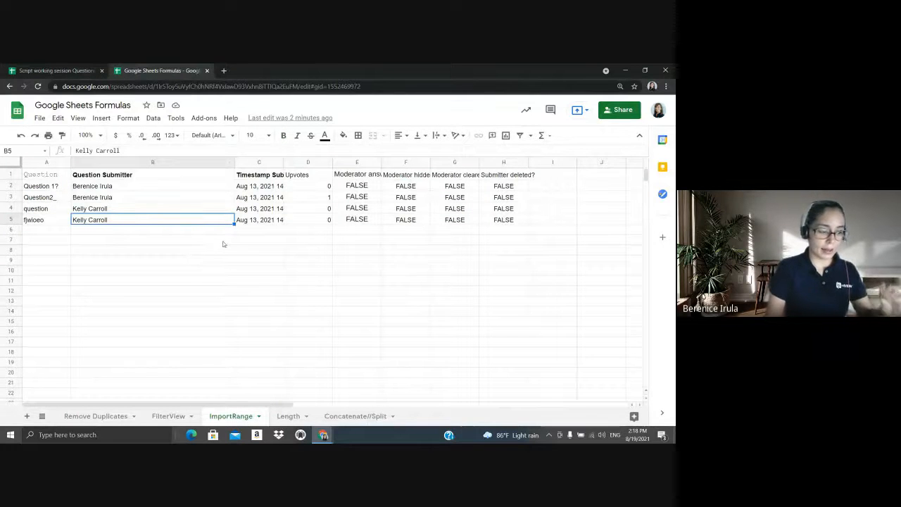
{"action": "left_click", "coordinate": [63, 174]}
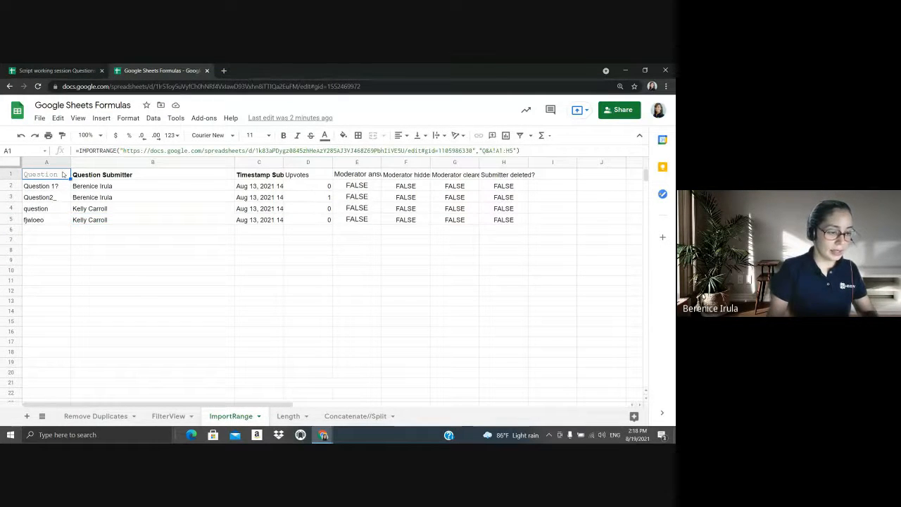
{"action": "left_click", "coordinate": [501, 151]}
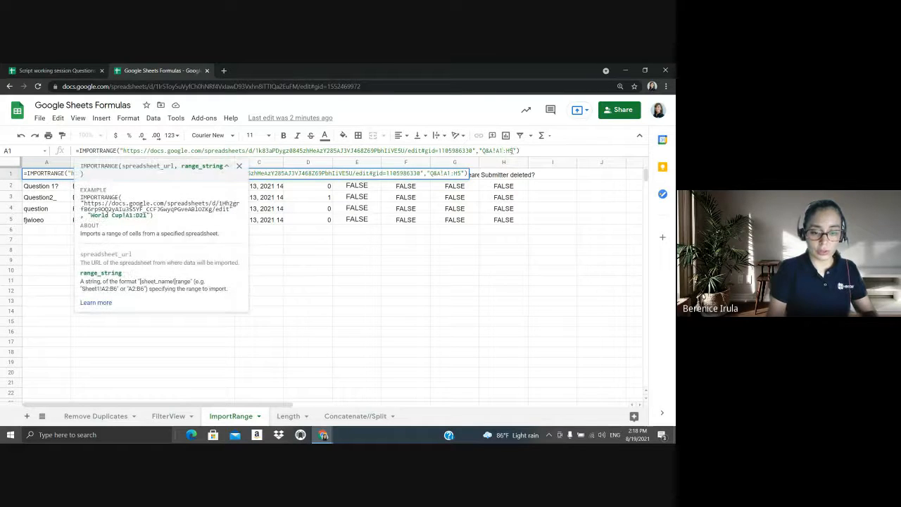
{"action": "key", "text": "BackSpace"}
{"action": "key", "text": "BackSpace"}
{"action": "key", "text": "BackSpace"}
{"action": "key", "text": "BackSpace"}
{"action": "key", "text": "BackSpace"}
{"action": "key", "text": "BackSpace"}
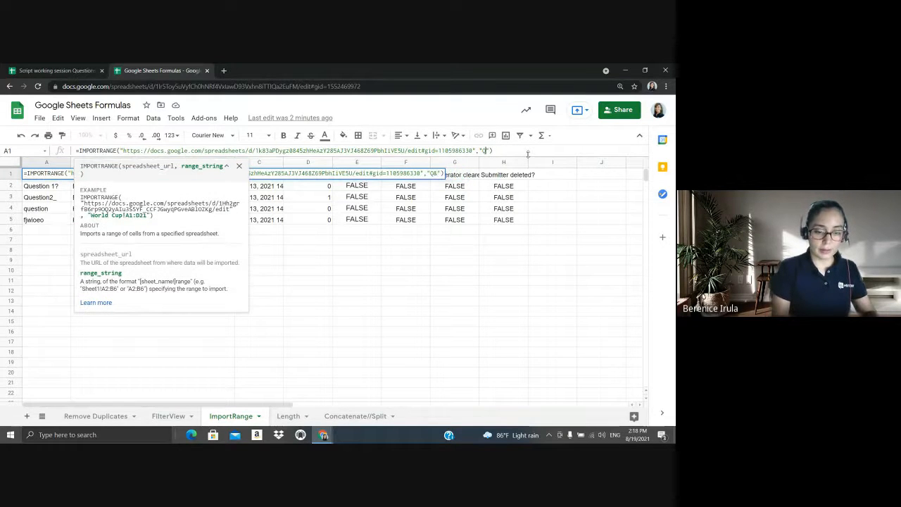
{"action": "type", "text": "questions"}
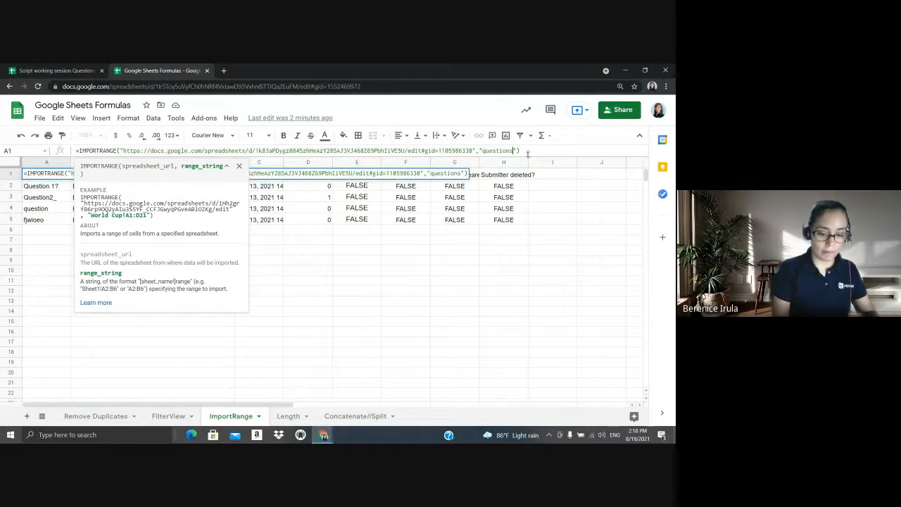
{"action": "key", "text": "Return"}
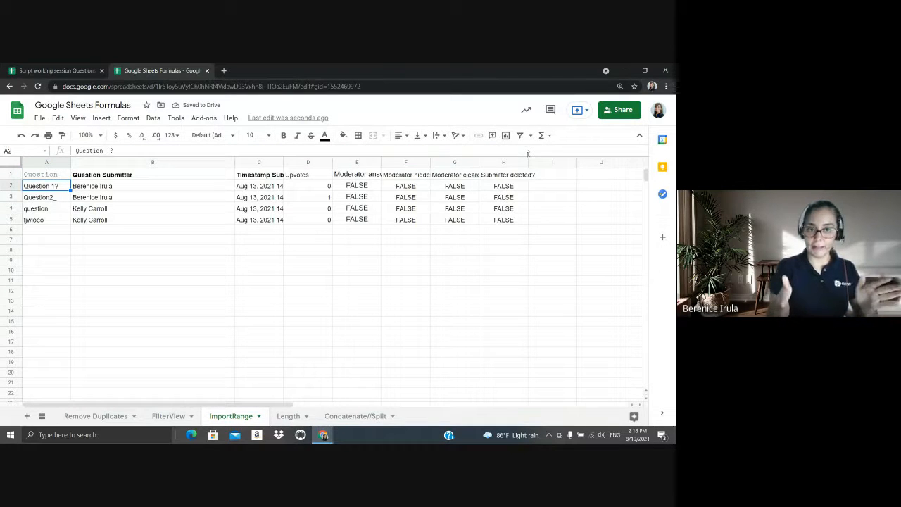
Return to the Script working session Questions file and close its list of named ranges
{"action": "left_click", "coordinate": [67, 70]}
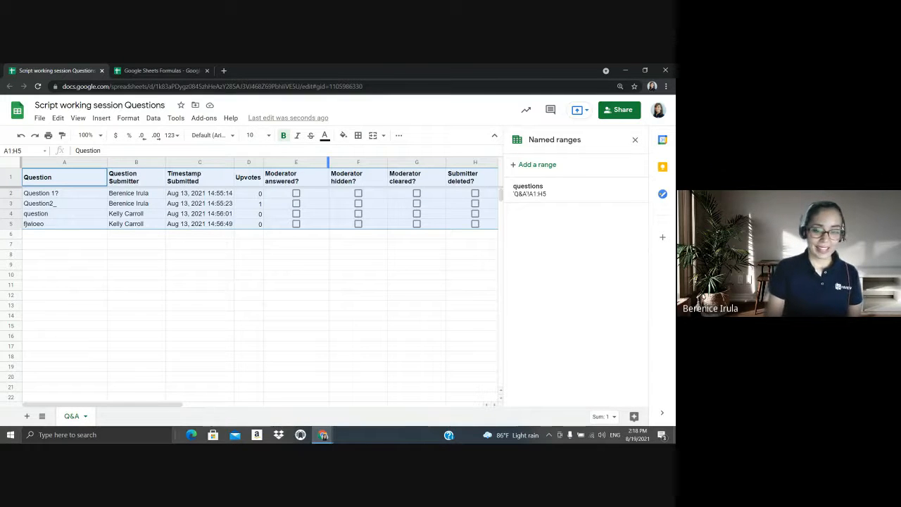
{"action": "left_click", "coordinate": [645, 70]}
{"action": "mouse_move", "coordinate": [445, 97]}
{"action": "left_mouse_down"}
{"action": "mouse_move", "coordinate": [470, 126]}
{"action": "mouse_move", "coordinate": [481, 203]}
{"action": "mouse_move", "coordinate": [443, 239]}
{"action": "mouse_move", "coordinate": [439, 97]}
{"action": "left_mouse_up"}
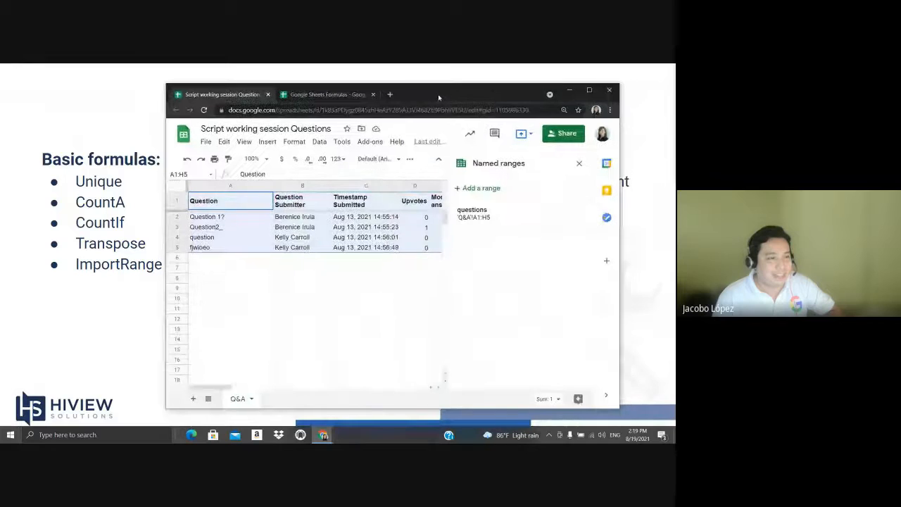
{"action": "left_click", "coordinate": [569, 91]}
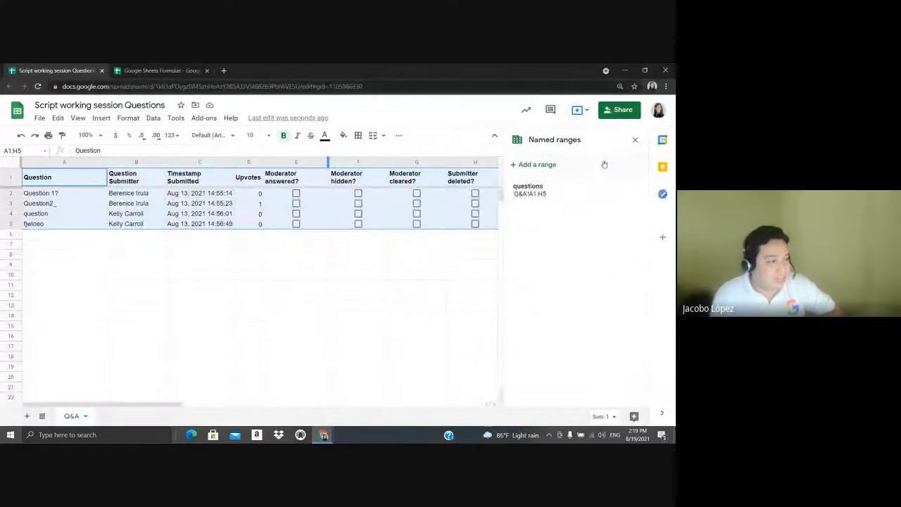
{"action": "left_click", "coordinate": [637, 142]}
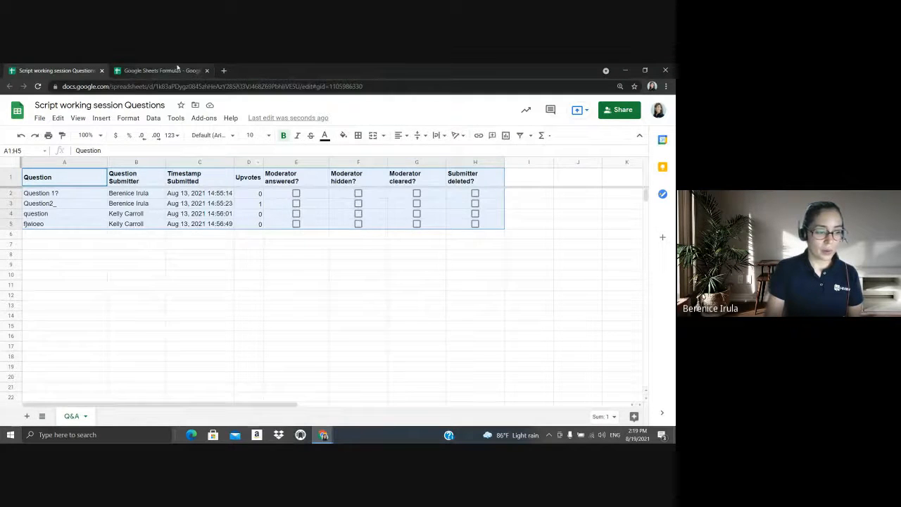
Create a new filter view for the movie table on the FilterView sheet of the Google Sheets Formulas file
{"action": "left_click", "coordinate": [162, 71]}
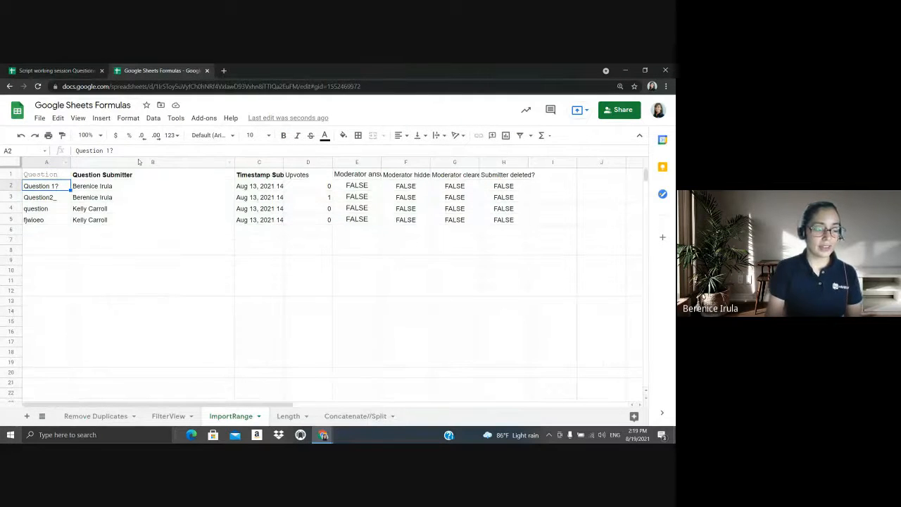
{"action": "left_click", "coordinate": [163, 416]}
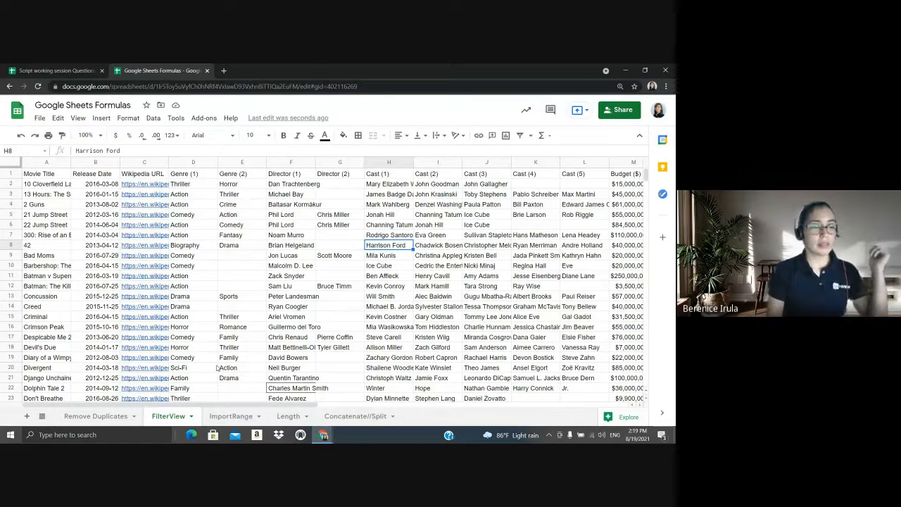
{"action": "left_click", "coordinate": [154, 119]}
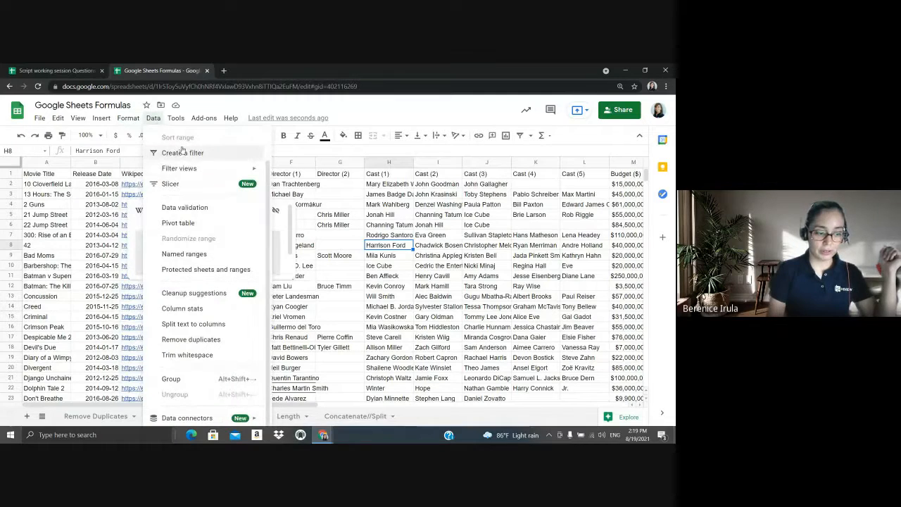
{"action": "mouse_move", "coordinate": [188, 169]}
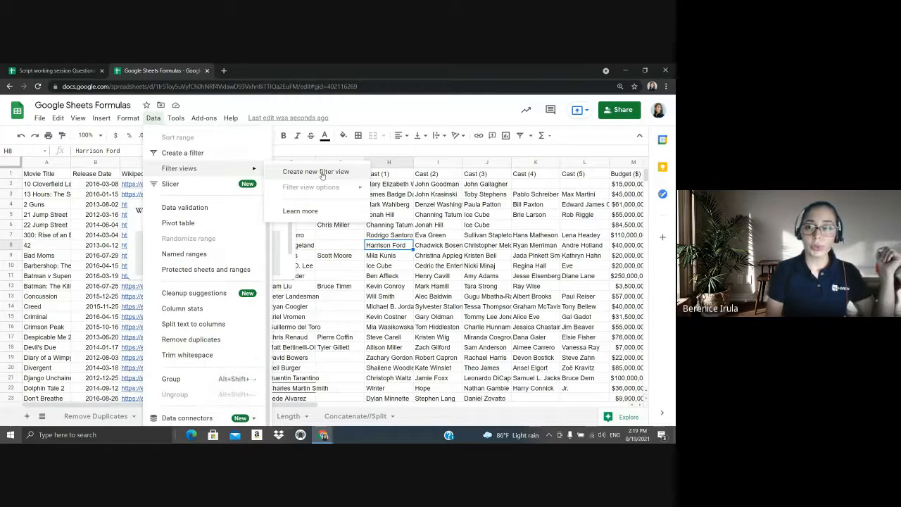
{"action": "left_click", "coordinate": [323, 173]}
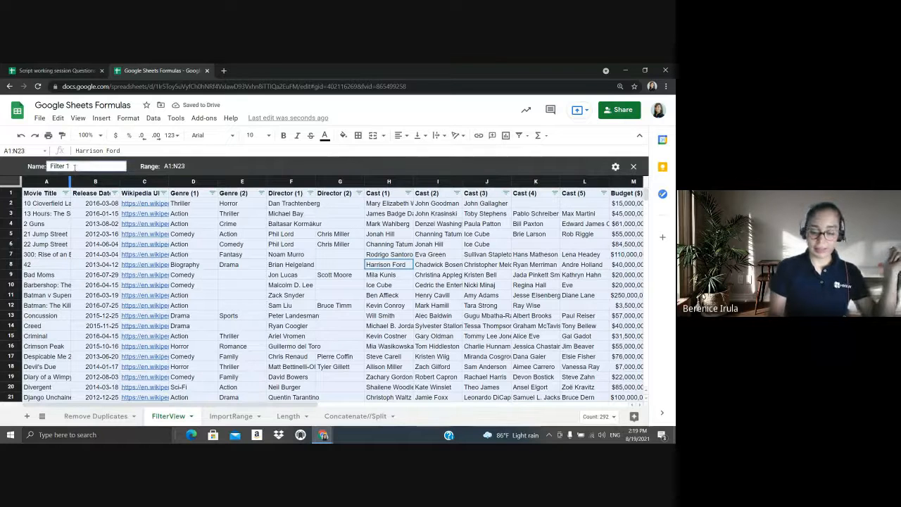
Rename the new filter view as Action
{"action": "left_click", "coordinate": [74, 167]}
{"action": "key", "text": "BackSpace"}
{"action": "key", "text": "BackSpace"}
{"action": "key", "text": "BackSpace"}
{"action": "key", "text": "BackSpace"}
{"action": "key", "text": "BackSpace"}
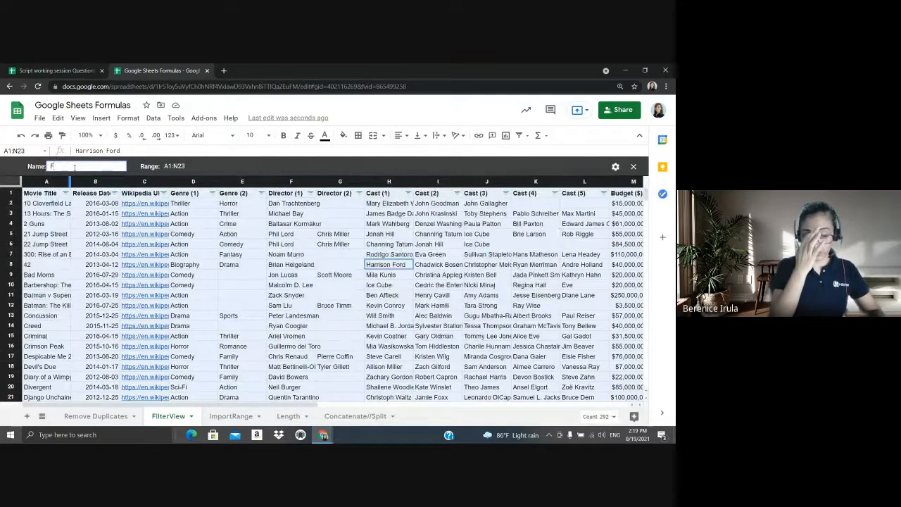
{"action": "key", "text": "BackSpace"}
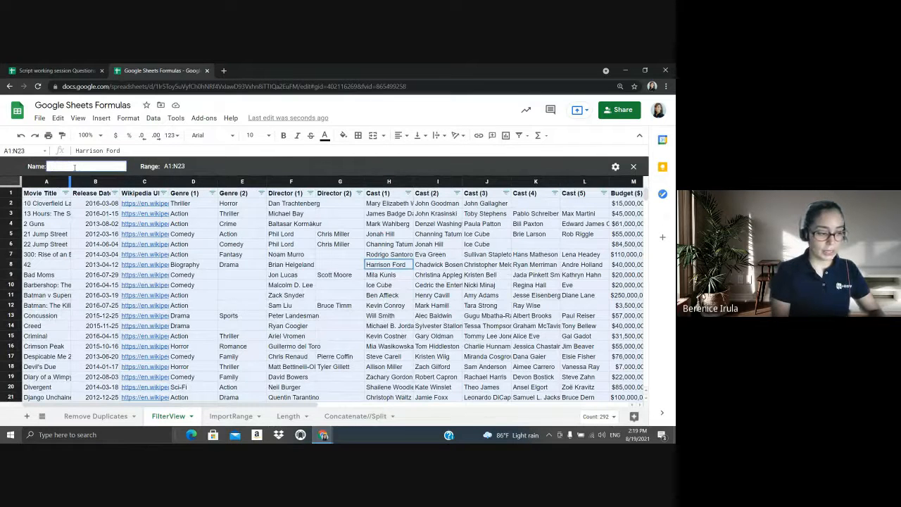
{"action": "type", "text": "Ac"}
{"action": "key", "text": "Return"}
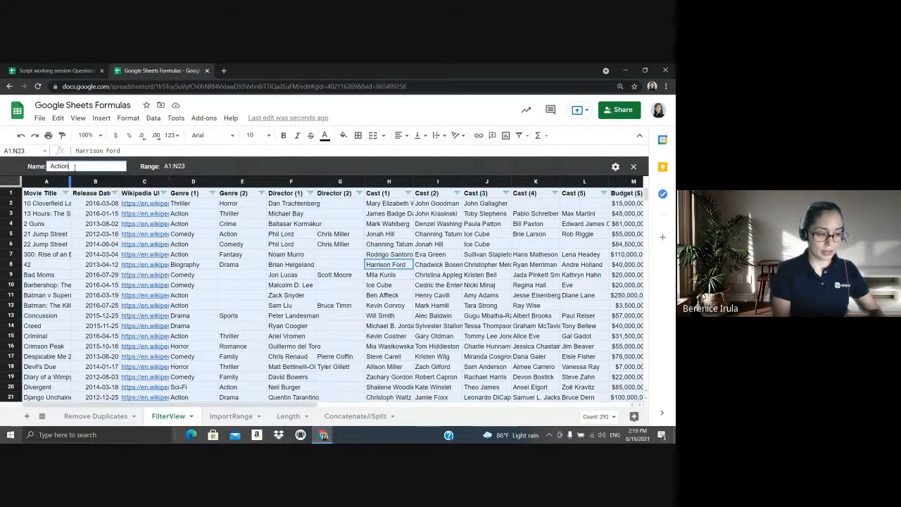
{"action": "key", "text": "Return"}
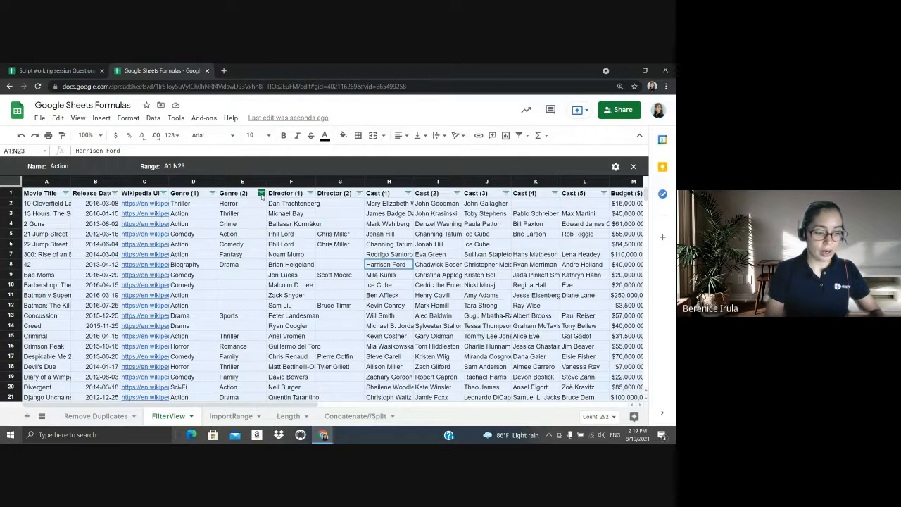
Filter the Genre (2) column by values so that only Action movies are shown
{"action": "left_click", "coordinate": [261, 193]}
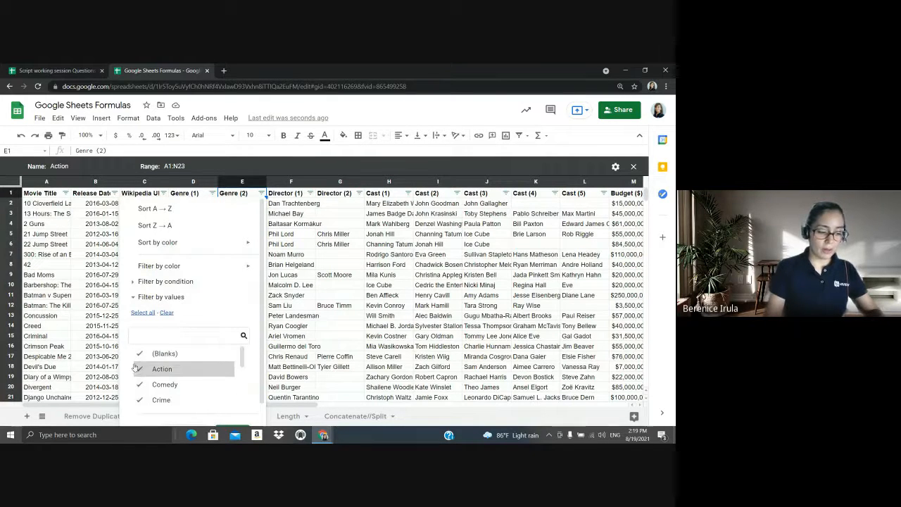
{"action": "left_click", "coordinate": [166, 313]}
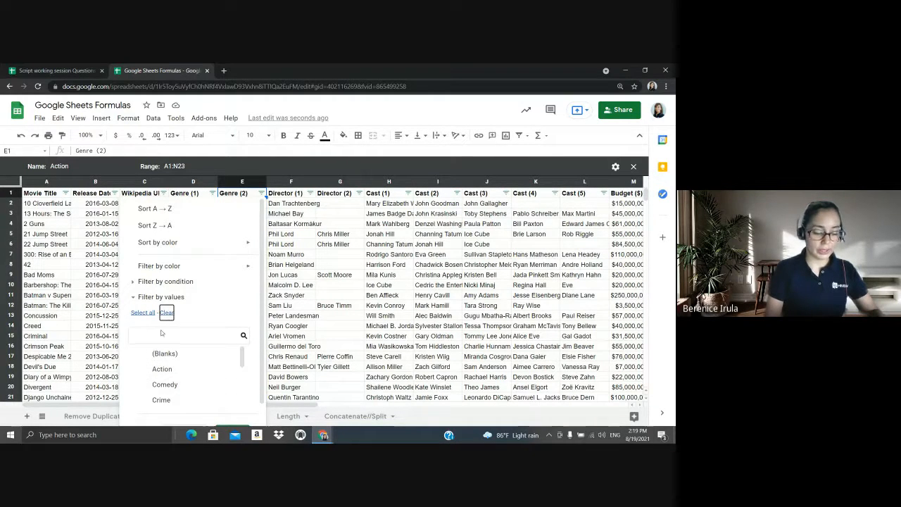
{"action": "left_click", "coordinate": [162, 369]}
{"action": "scroll", "coordinate": [166, 370], "scroll_direction": "down", "scroll_amount": 5}
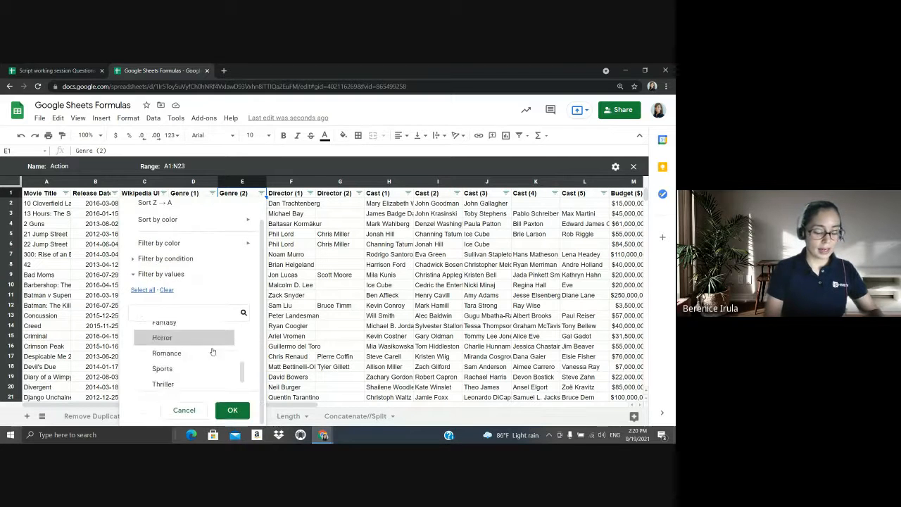
{"action": "left_click", "coordinate": [232, 410]}
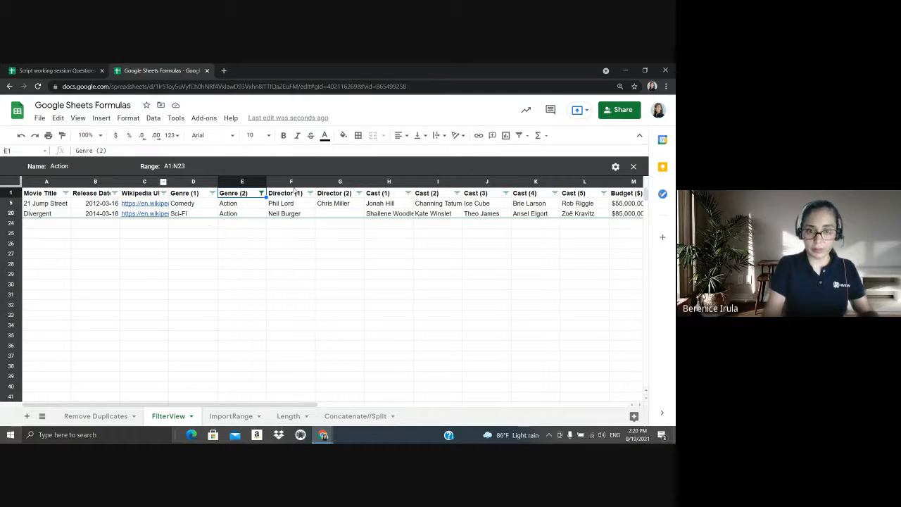
Check the list of filter views available on the FilterView sheet, then close it without switching views
{"action": "left_click", "coordinate": [155, 118]}
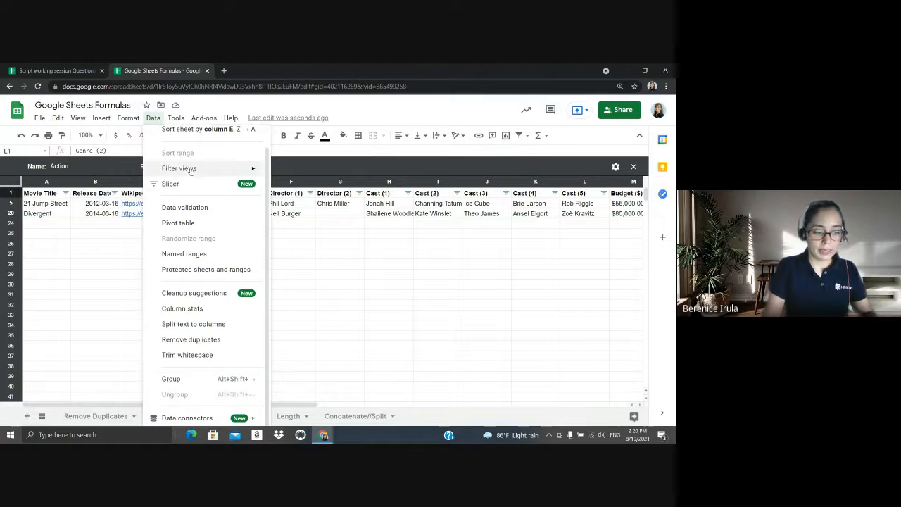
{"action": "mouse_move", "coordinate": [190, 170]}
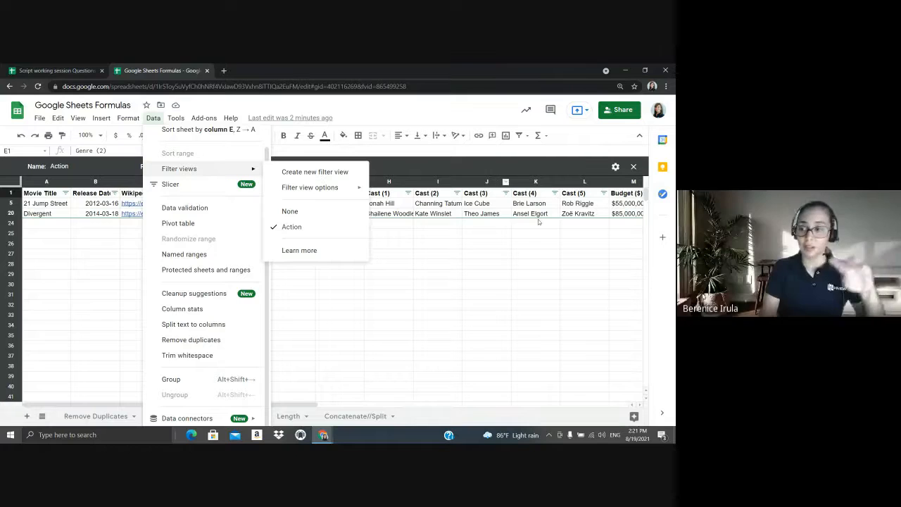
{"action": "left_click", "coordinate": [557, 275]}
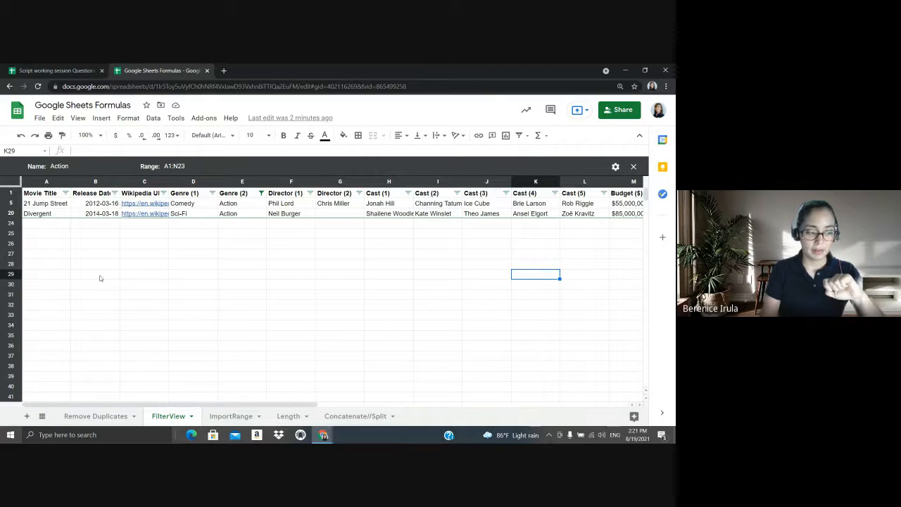
Delete the Action filter view from the FilterView sheet
{"action": "left_click", "coordinate": [153, 117]}
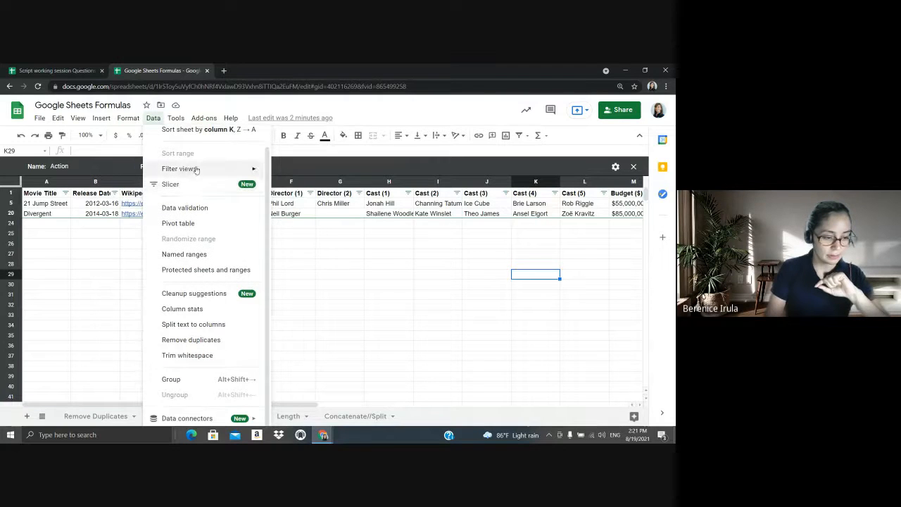
{"action": "left_click", "coordinate": [292, 227]}
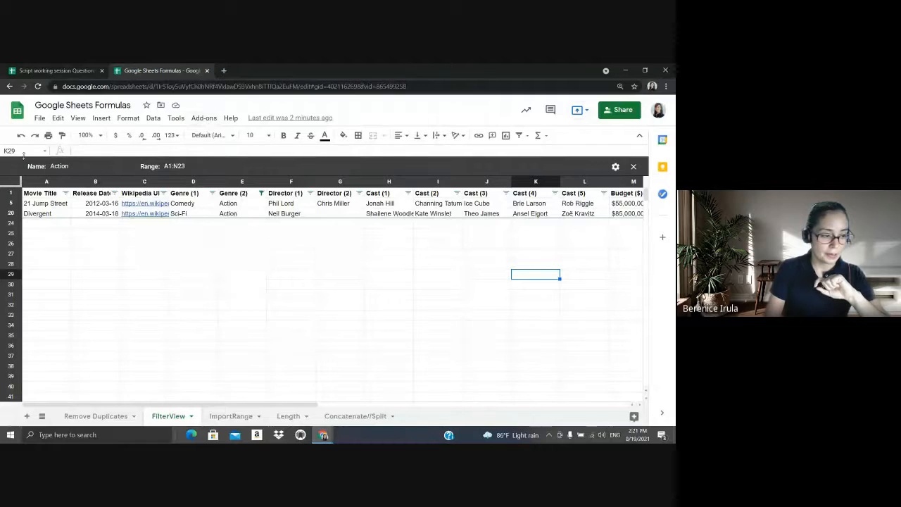
{"action": "left_click", "coordinate": [155, 118]}
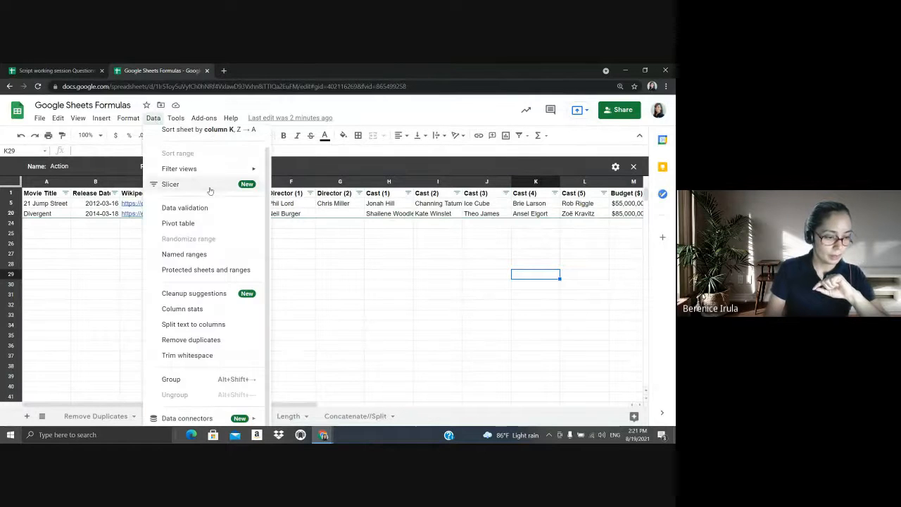
{"action": "mouse_move", "coordinate": [247, 168]}
{"action": "mouse_move", "coordinate": [322, 189]}
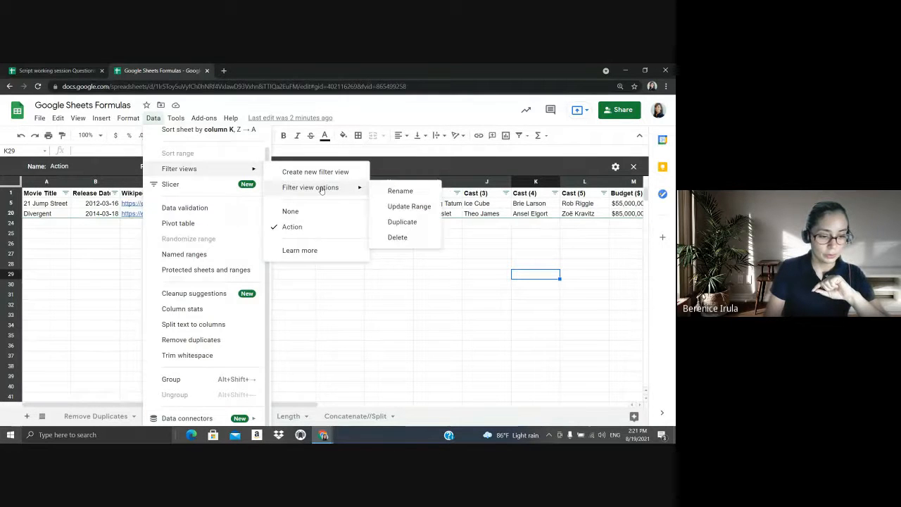
{"action": "left_click", "coordinate": [398, 237]}
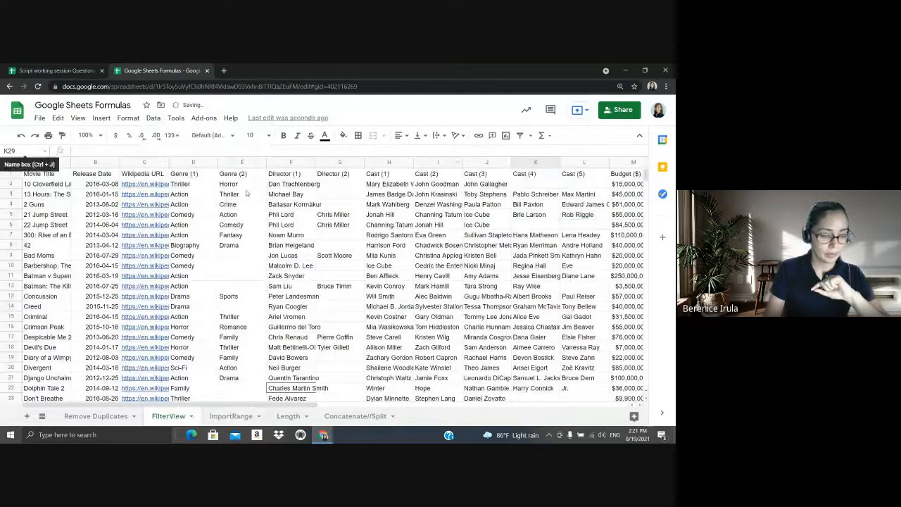
Select the entire FilterView sheet and turn on a regular filter for the movie table
{"action": "left_click", "coordinate": [522, 135]}
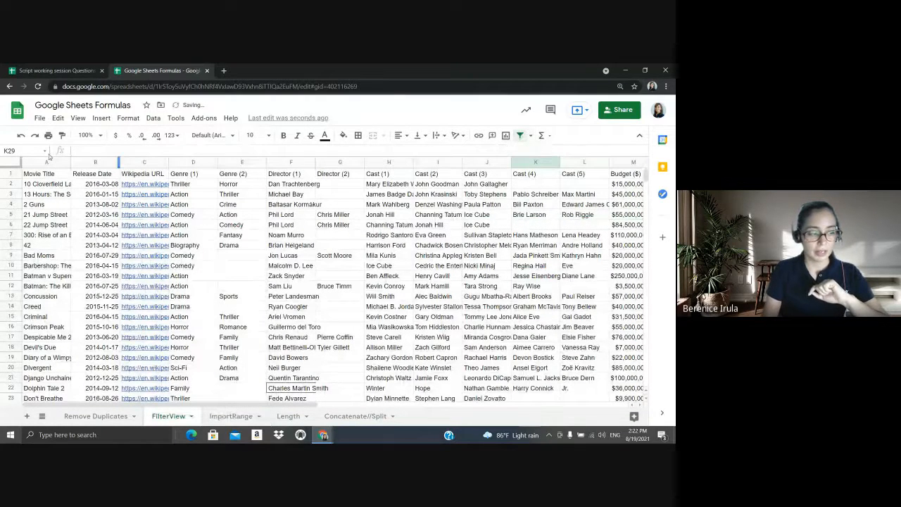
{"action": "left_click", "coordinate": [17, 165]}
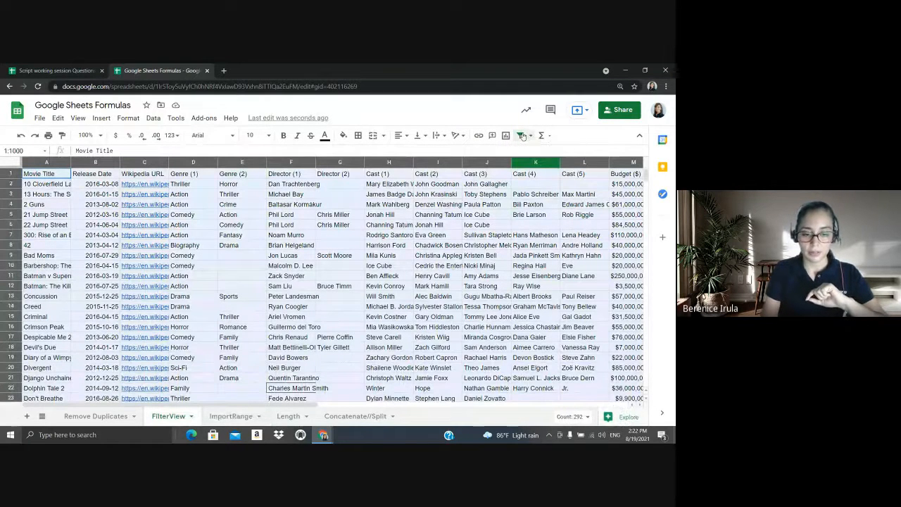
{"action": "left_click", "coordinate": [530, 135]}
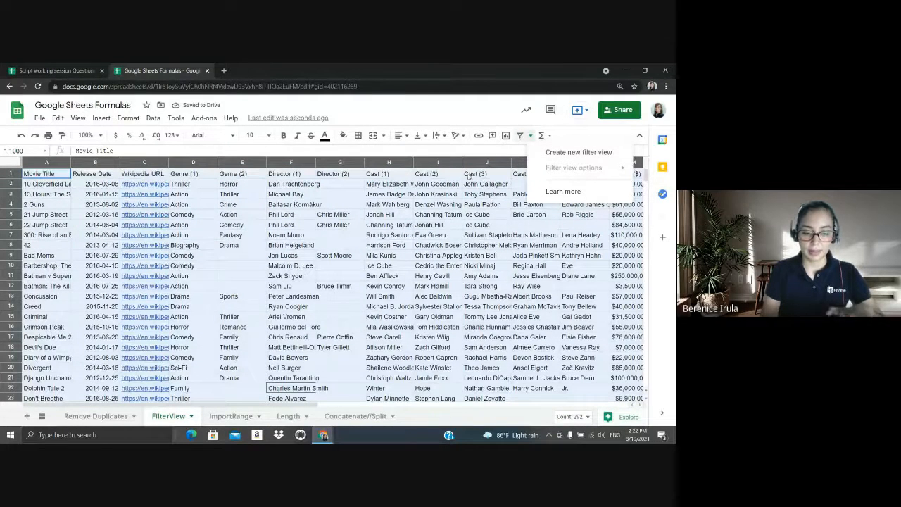
{"action": "left_click", "coordinate": [431, 174]}
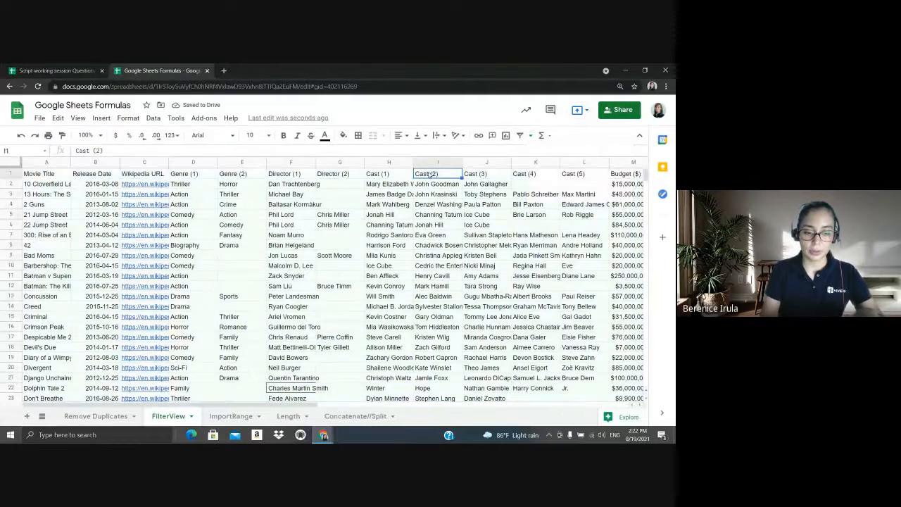
{"action": "left_click", "coordinate": [20, 159]}
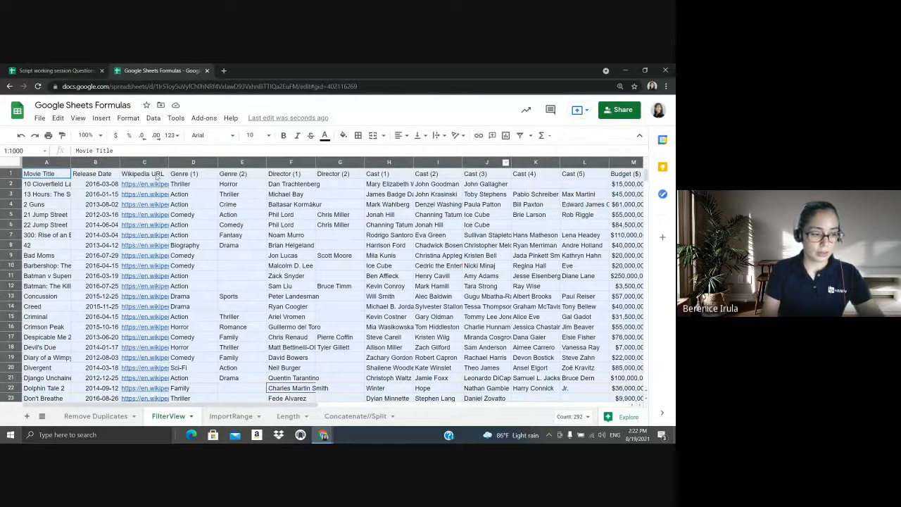
{"action": "left_click", "coordinate": [518, 135]}
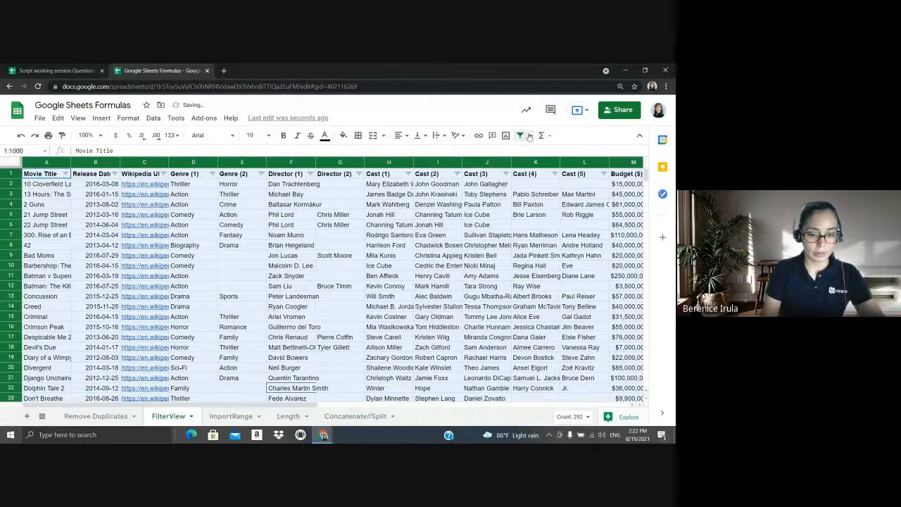
Filter the Genre (1) column by values so that only Biography movies are shown
{"action": "left_click", "coordinate": [212, 173]}
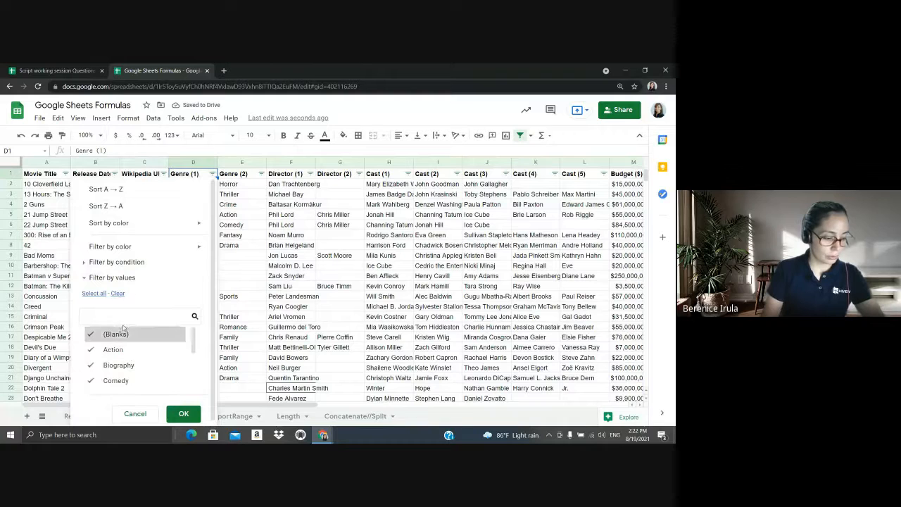
{"action": "left_click", "coordinate": [118, 294]}
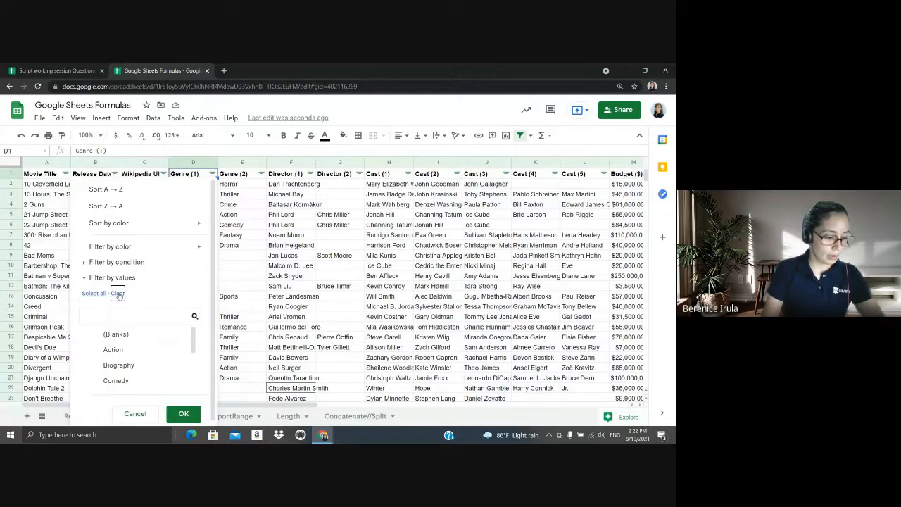
{"action": "left_click", "coordinate": [117, 364]}
{"action": "left_click", "coordinate": [183, 414]}
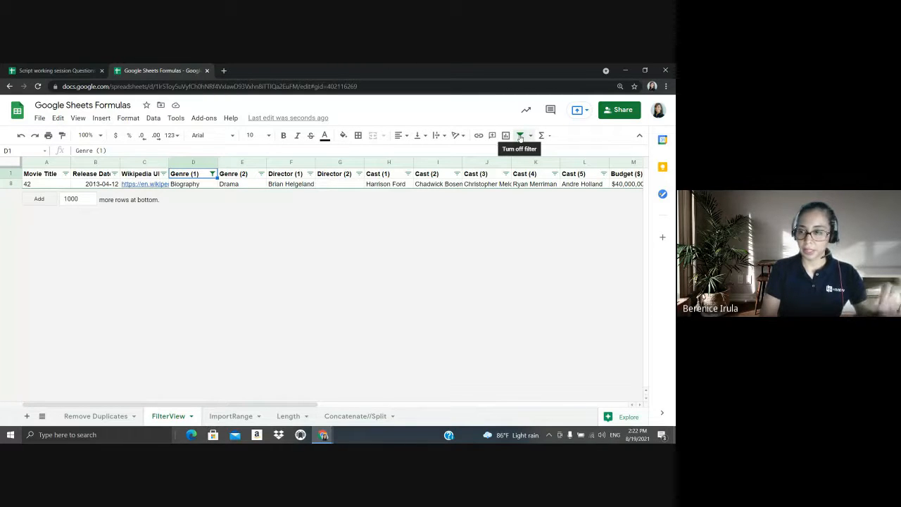
Check the filter view options offered while the Genre (1) filter is applied
{"action": "left_click", "coordinate": [160, 118]}
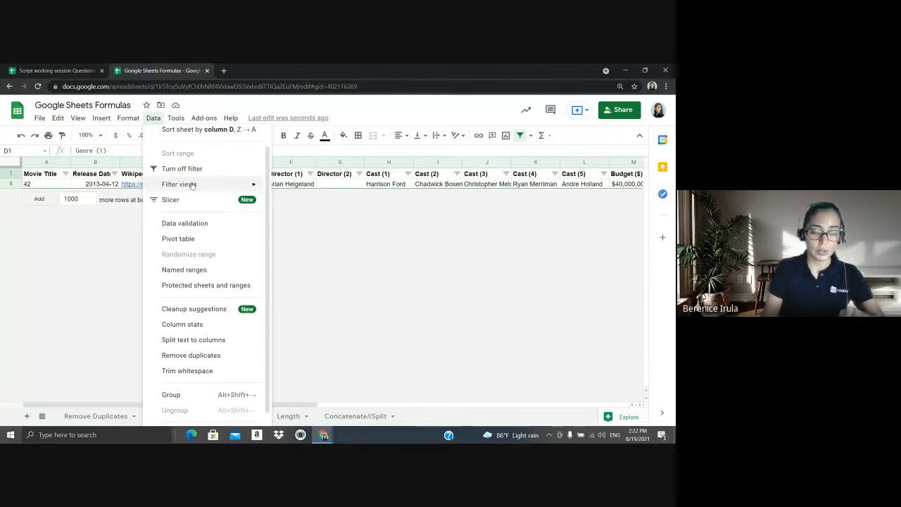
{"action": "mouse_move", "coordinate": [191, 185]}
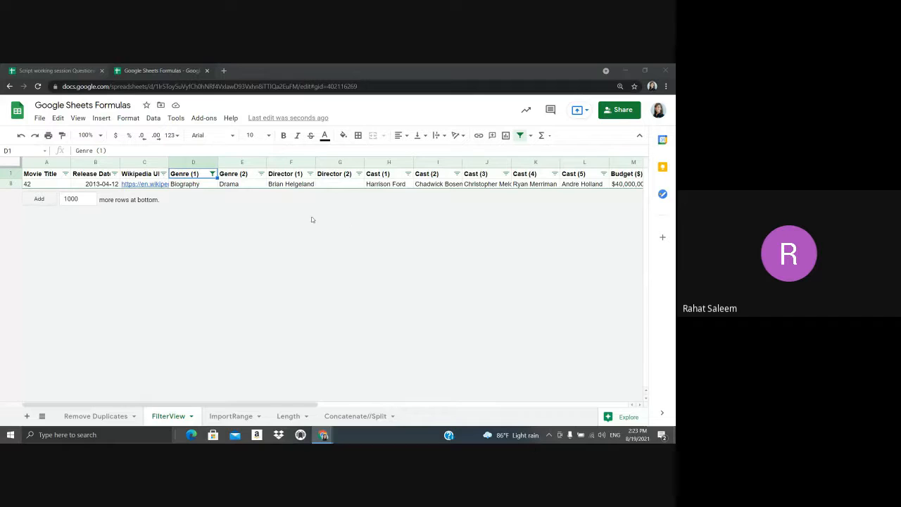
{"action": "left_click", "coordinate": [532, 137]}
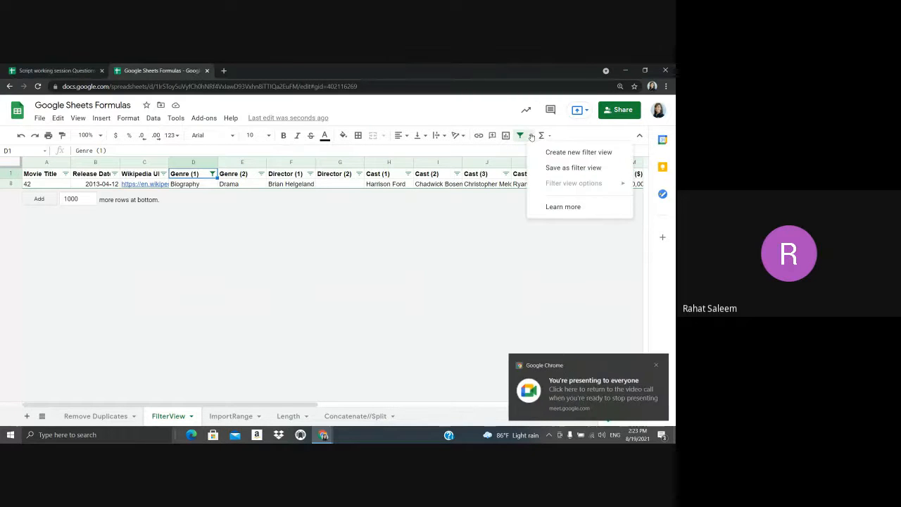
Reset the Genre (1) filter by selecting all of its values again
{"action": "left_click", "coordinate": [212, 174]}
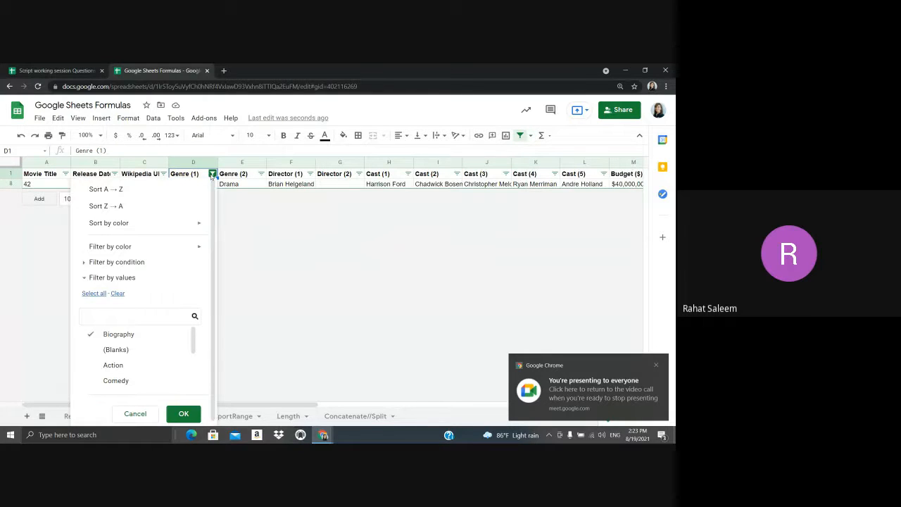
{"action": "left_click", "coordinate": [117, 294]}
{"action": "left_click", "coordinate": [93, 294]}
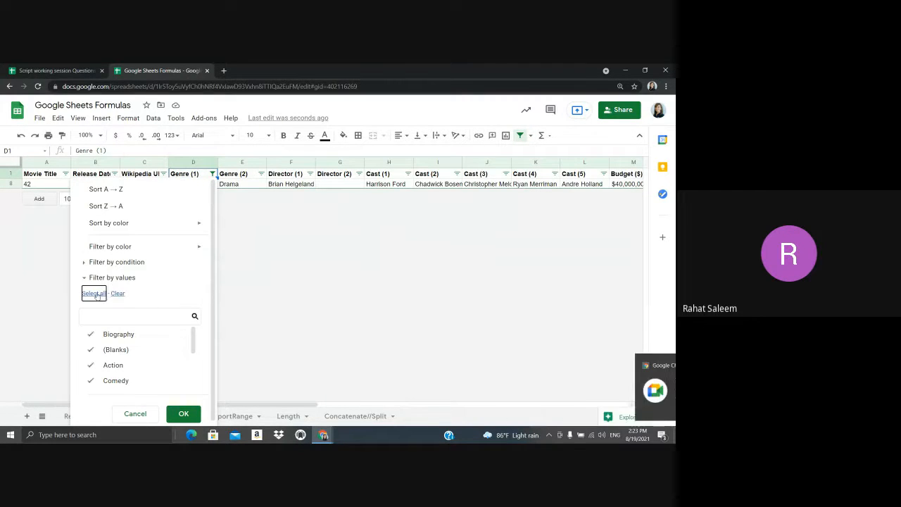
{"action": "left_click", "coordinate": [182, 414]}
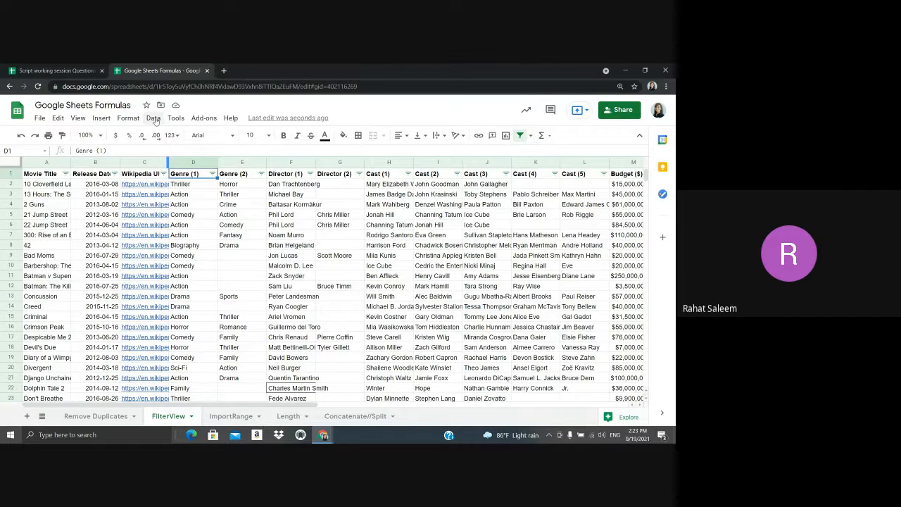
Create a new filter view for the movie table, keeping the name Filter 1
{"action": "left_click", "coordinate": [154, 118]}
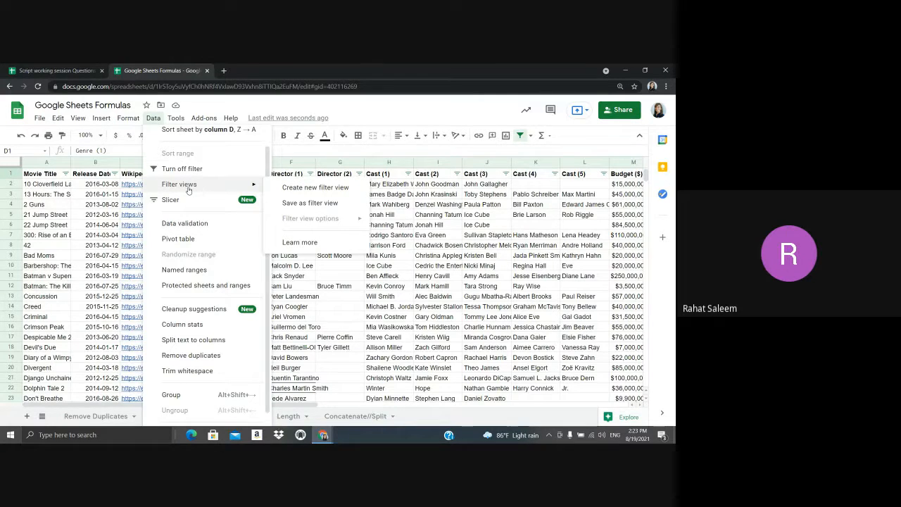
{"action": "left_click", "coordinate": [499, 109]}
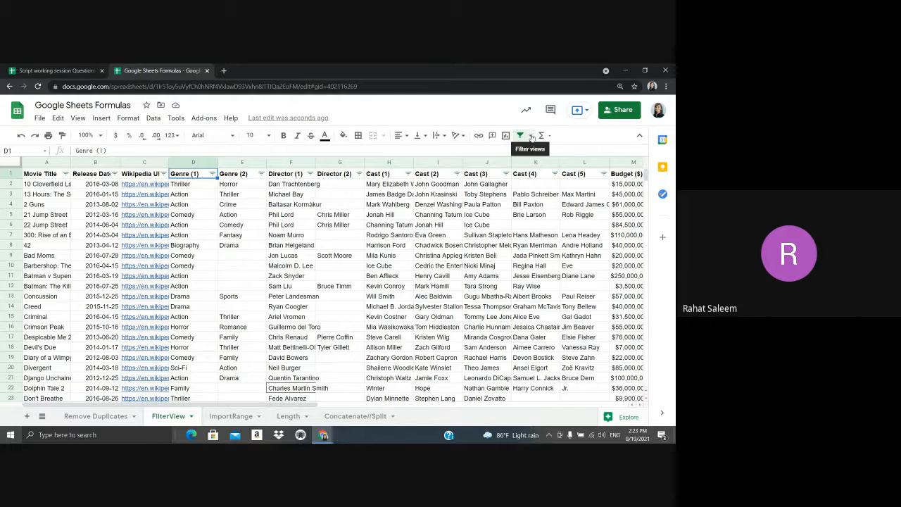
{"action": "left_click", "coordinate": [531, 136]}
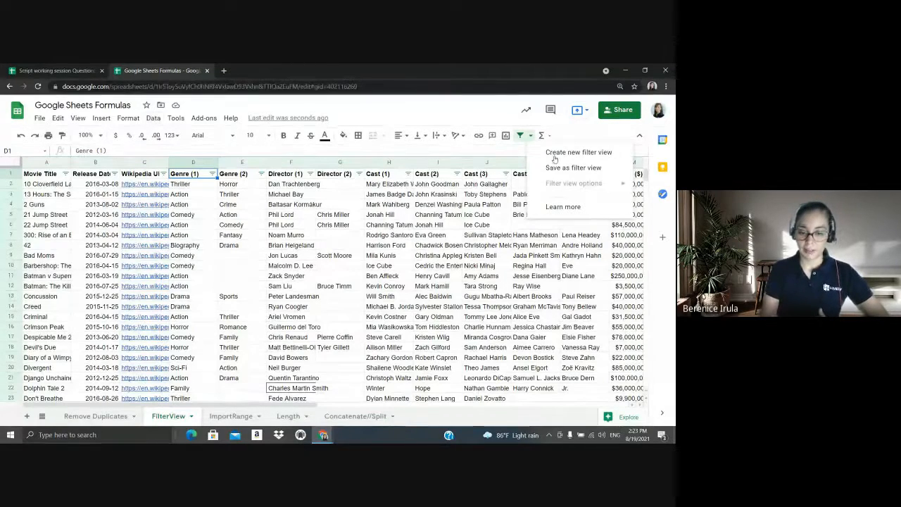
{"action": "left_click", "coordinate": [613, 152]}
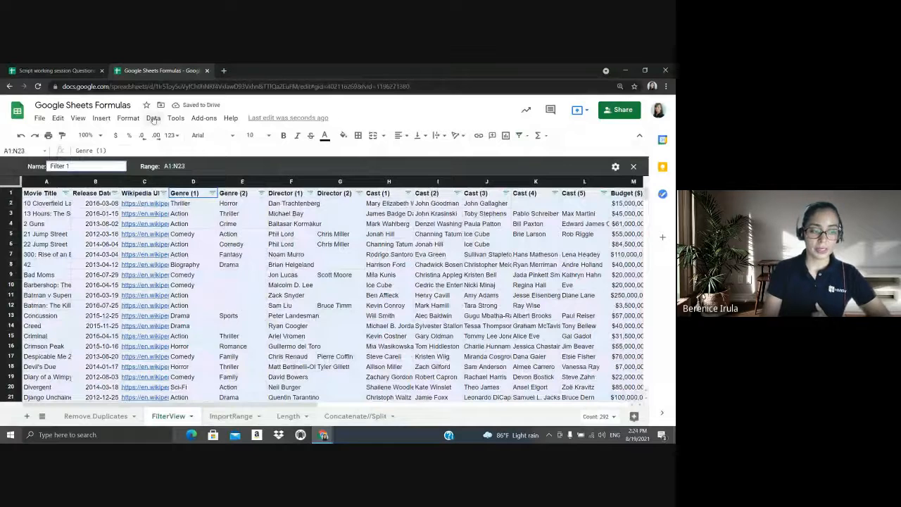
{"action": "left_click", "coordinate": [153, 119]}
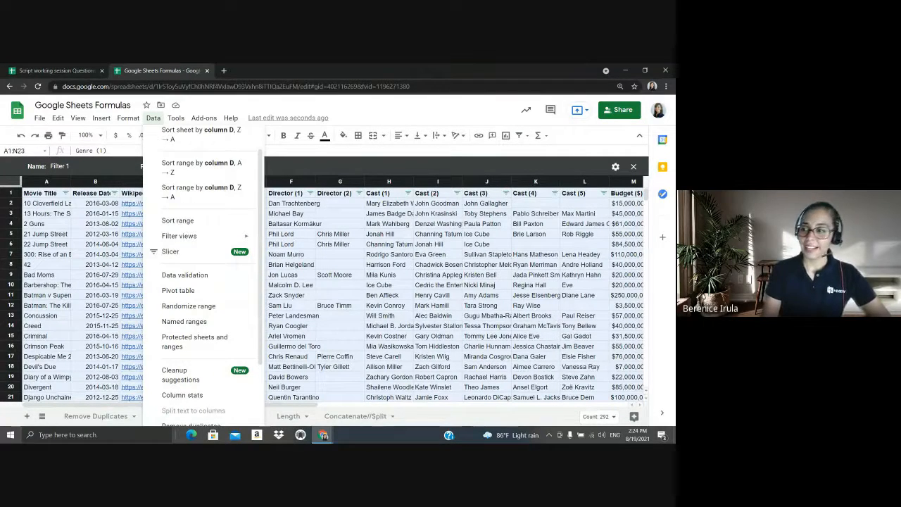
Shrink the spreadsheet window and move it aside to view the topics slide behind it, and maximize it again
{"action": "key", "text": "alt+Tab"}
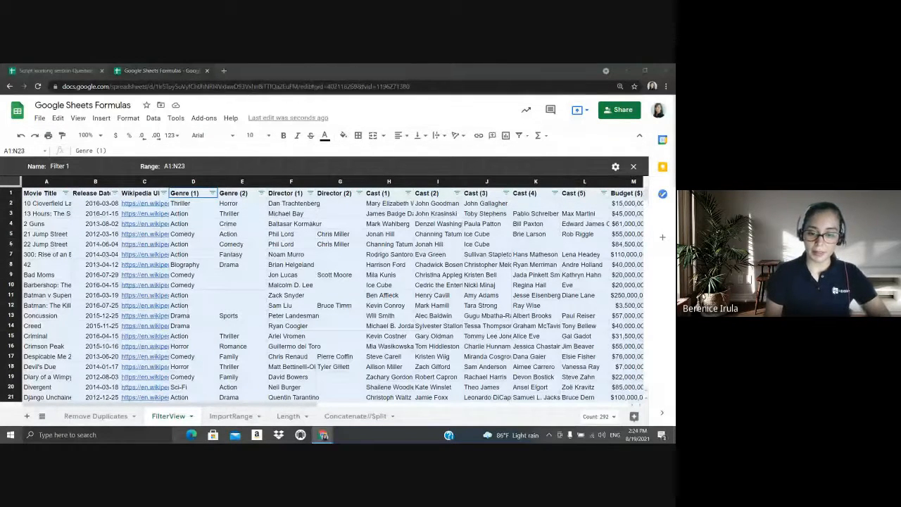
{"action": "left_click", "coordinate": [645, 70]}
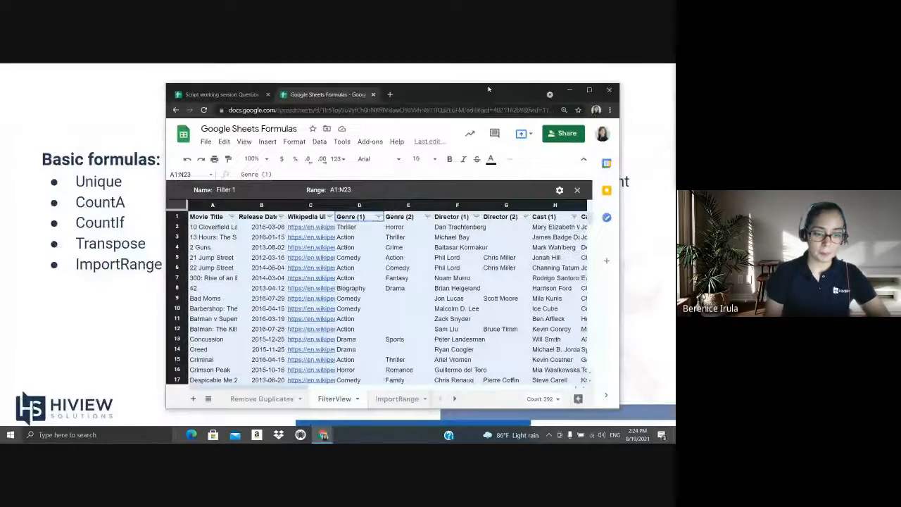
{"action": "left_click_drag", "start_coordinate": [489, 89], "coordinate": [455, 330]}
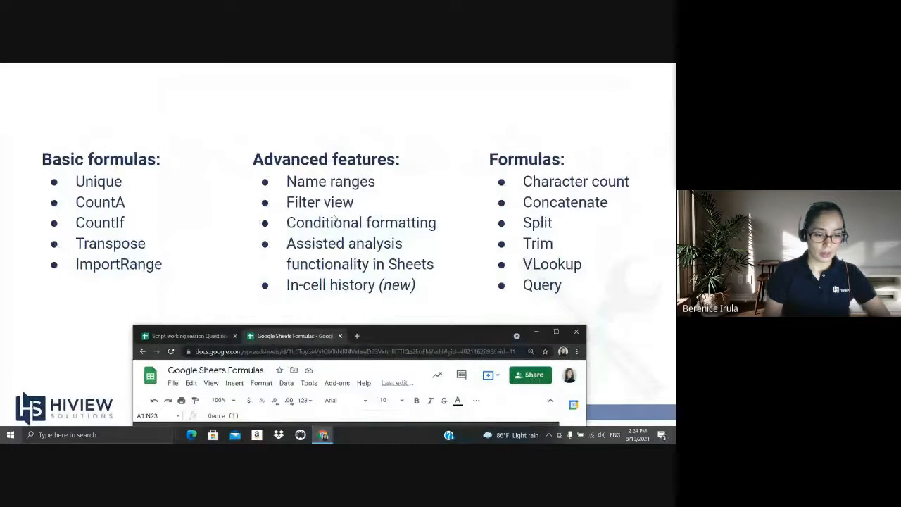
{"action": "left_click", "coordinate": [555, 331]}
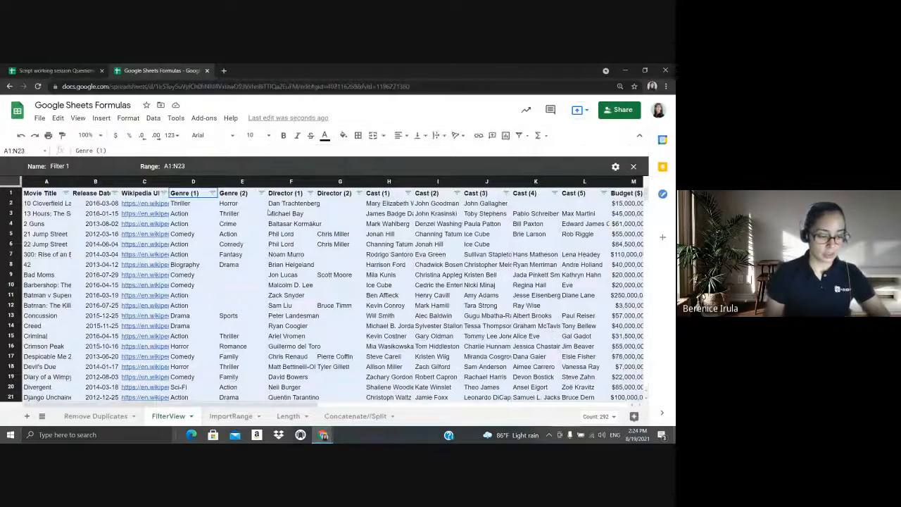
Clear the transposed Company Size and Payment Amount rows in A18:L22 and M18:P19 on the Remove Duplicates sheet
{"action": "left_click", "coordinate": [92, 416]}
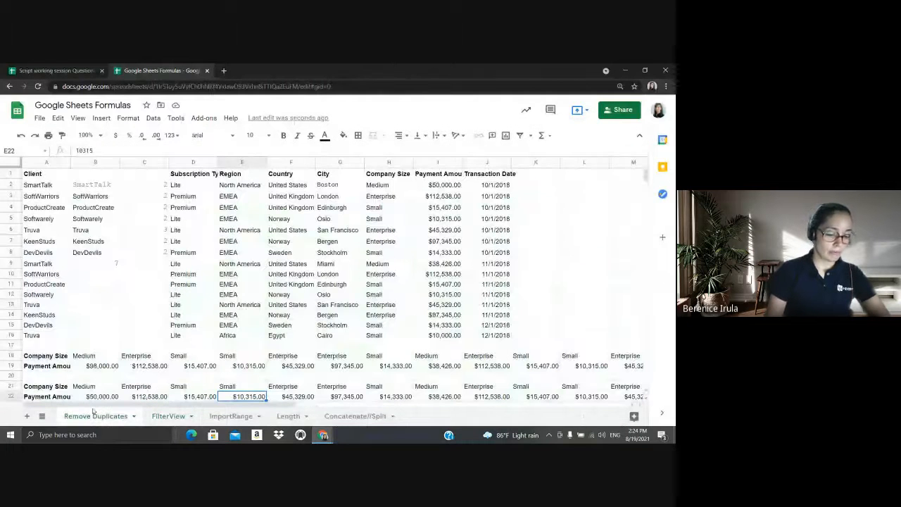
{"action": "left_click_drag", "start_coordinate": [53, 356], "coordinate": [579, 404]}
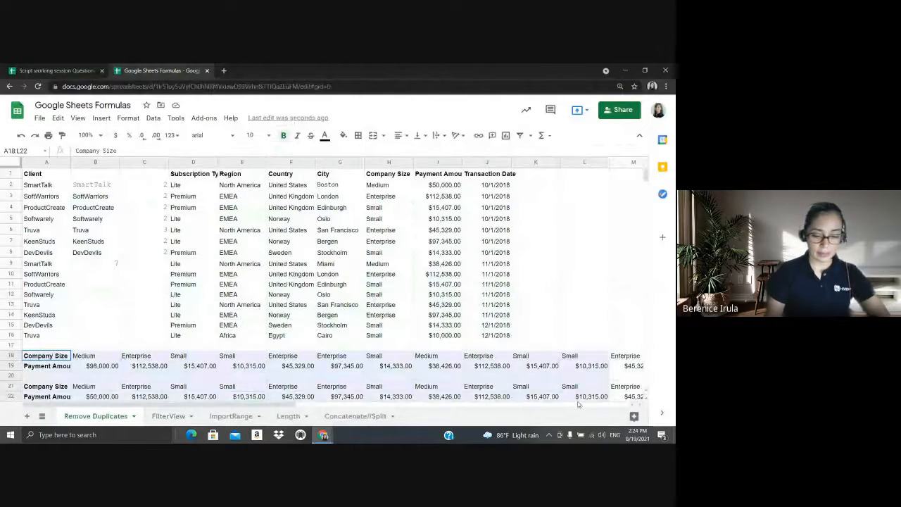
{"action": "key", "text": "Delete"}
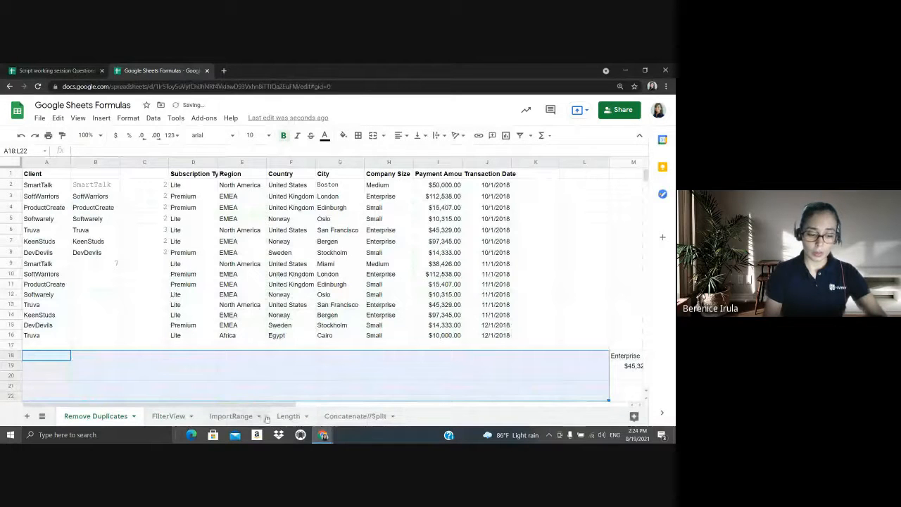
{"action": "left_click_drag", "start_coordinate": [268, 406], "coordinate": [366, 407]}
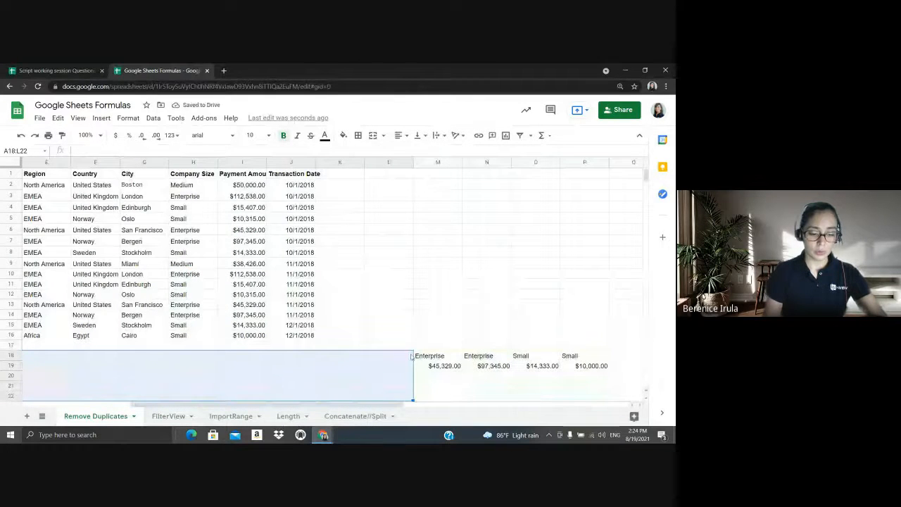
{"action": "left_click_drag", "start_coordinate": [425, 361], "coordinate": [585, 368]}
{"action": "key", "text": "Delete"}
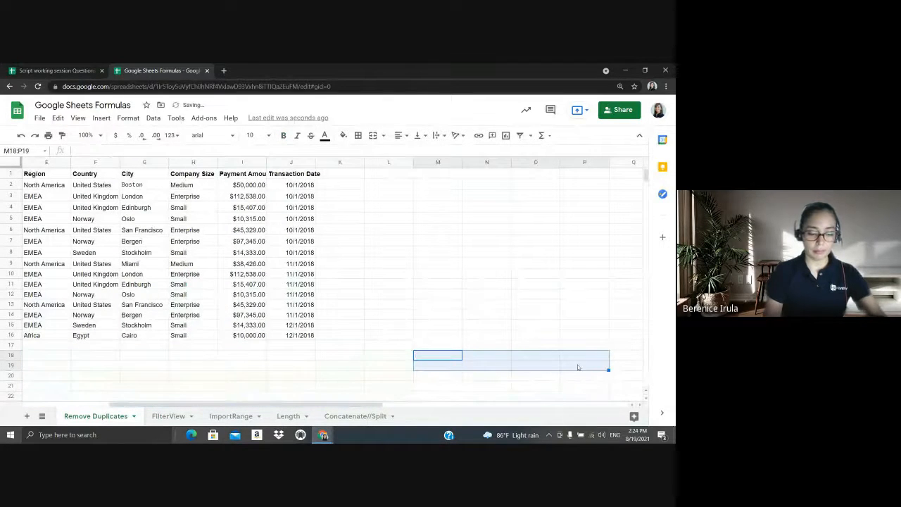
{"action": "left_click_drag", "start_coordinate": [350, 405], "coordinate": [247, 406]}
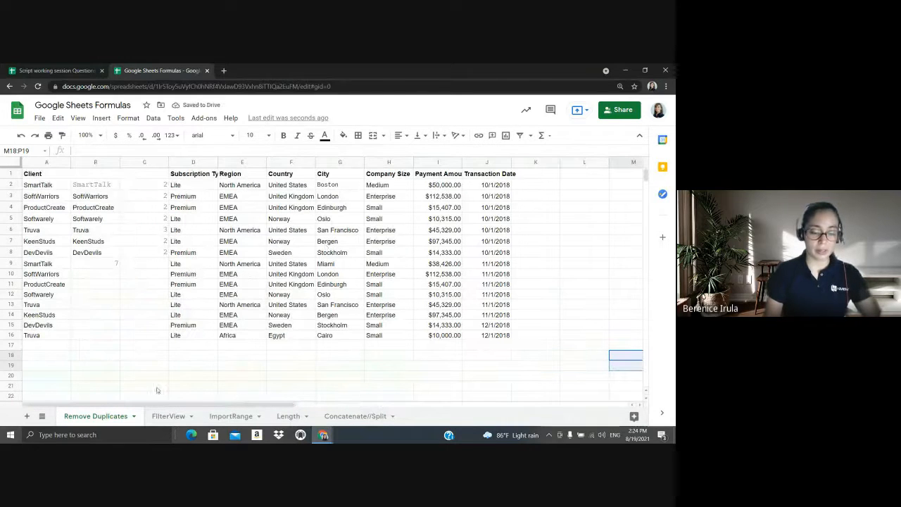
Add a single-color conditional format rule to H1:I16 that formats cells with a value less than 15000
{"action": "left_click", "coordinate": [433, 241]}
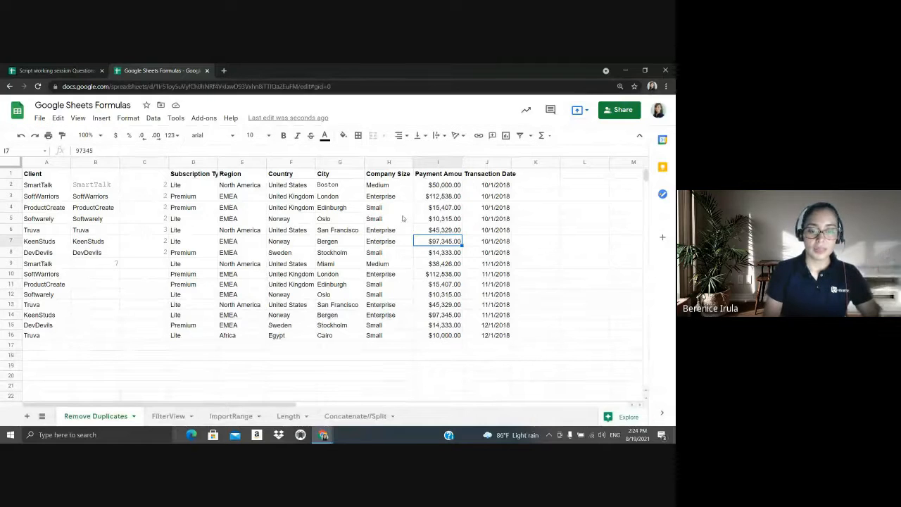
{"action": "left_click", "coordinate": [388, 176]}
{"action": "left_click_drag", "start_coordinate": [388, 175], "coordinate": [445, 340]}
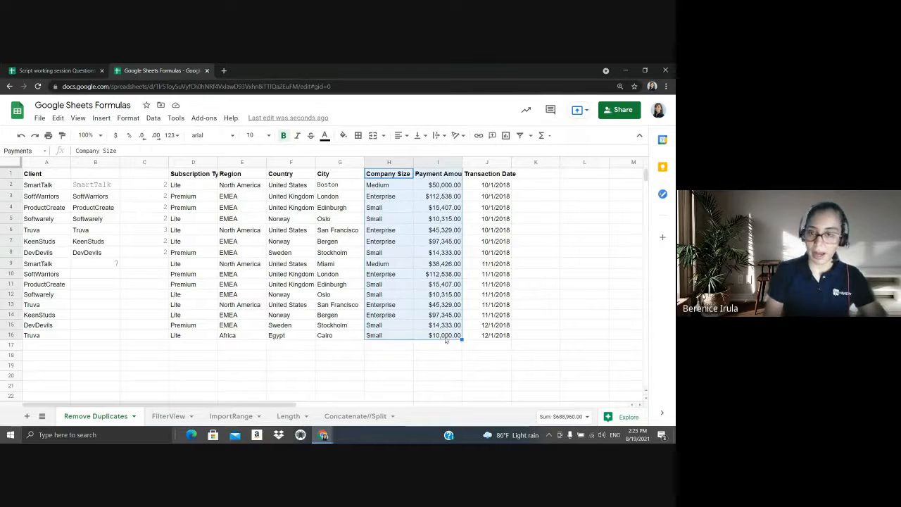
{"action": "right_click", "coordinate": [421, 185]}
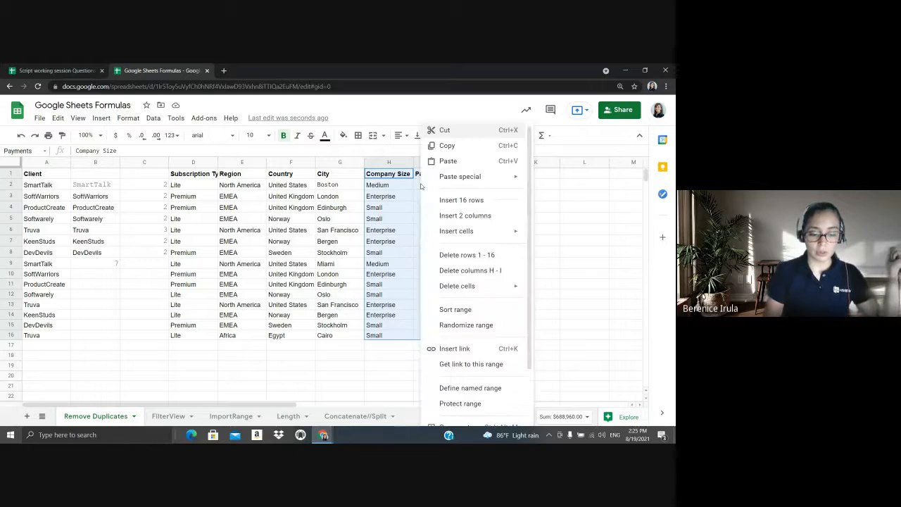
{"action": "scroll", "coordinate": [468, 278], "scroll_direction": "down", "scroll_amount": 2}
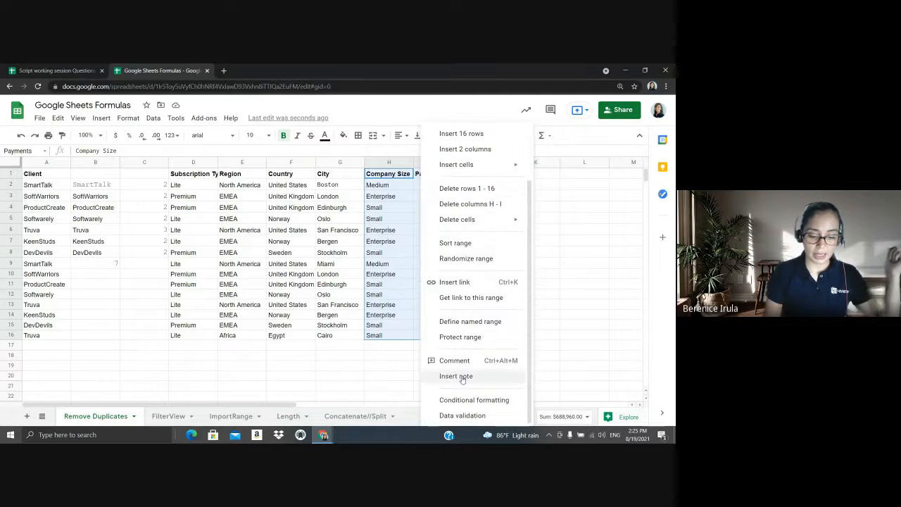
{"action": "left_click", "coordinate": [474, 400]}
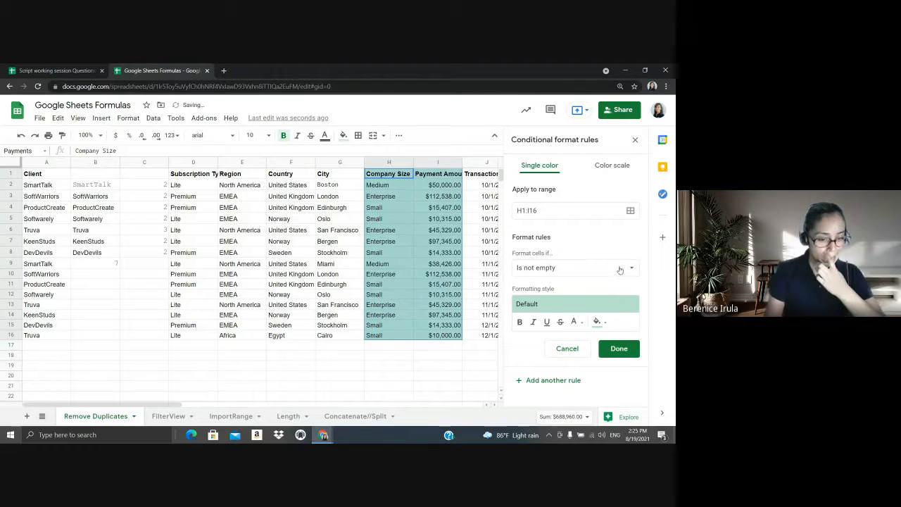
{"action": "left_click", "coordinate": [576, 273]}
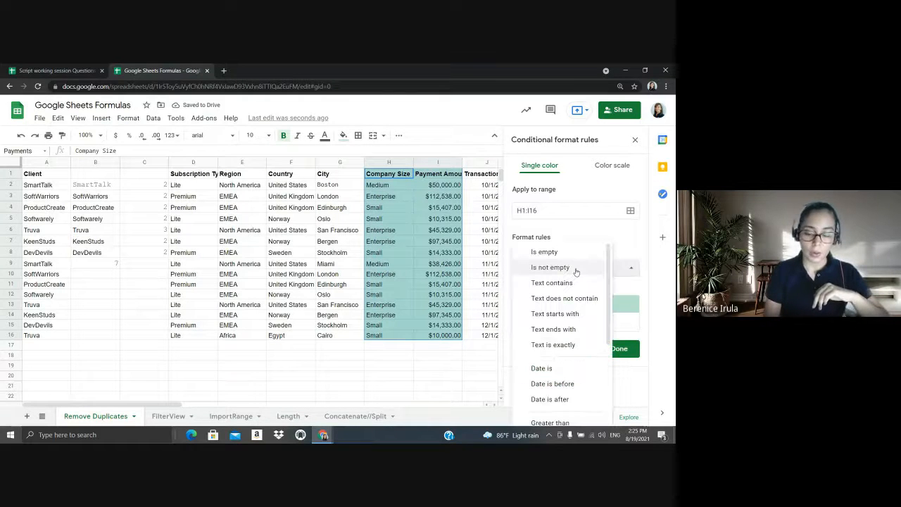
{"action": "scroll", "coordinate": [567, 286], "scroll_direction": "down", "scroll_amount": 3}
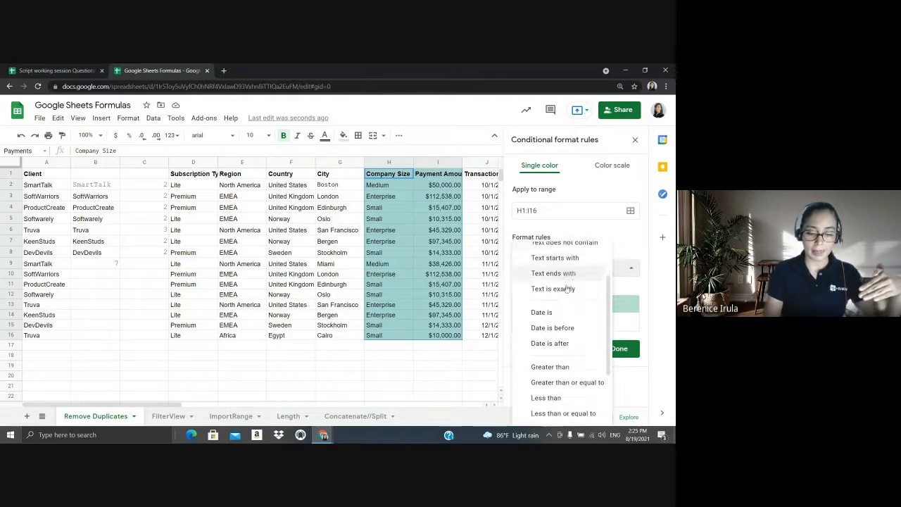
{"action": "scroll", "coordinate": [567, 289], "scroll_direction": "down", "scroll_amount": 1}
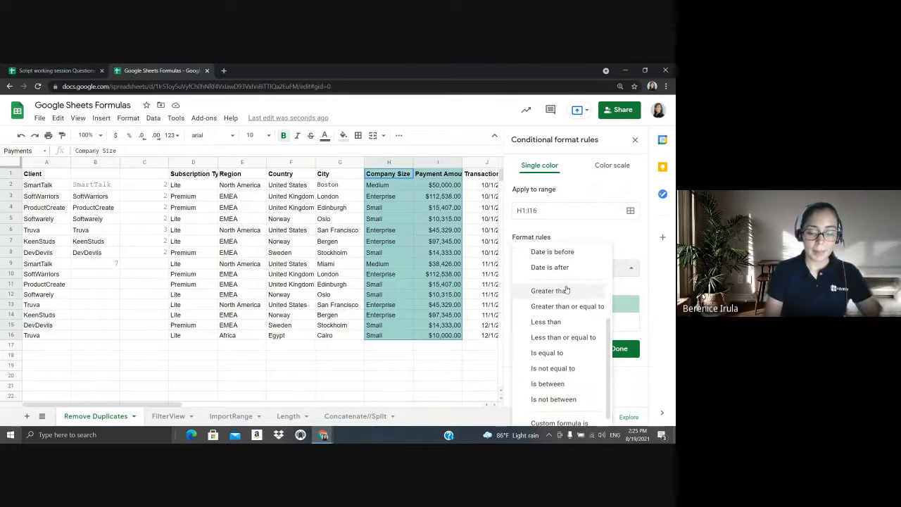
{"action": "left_click", "coordinate": [563, 322]}
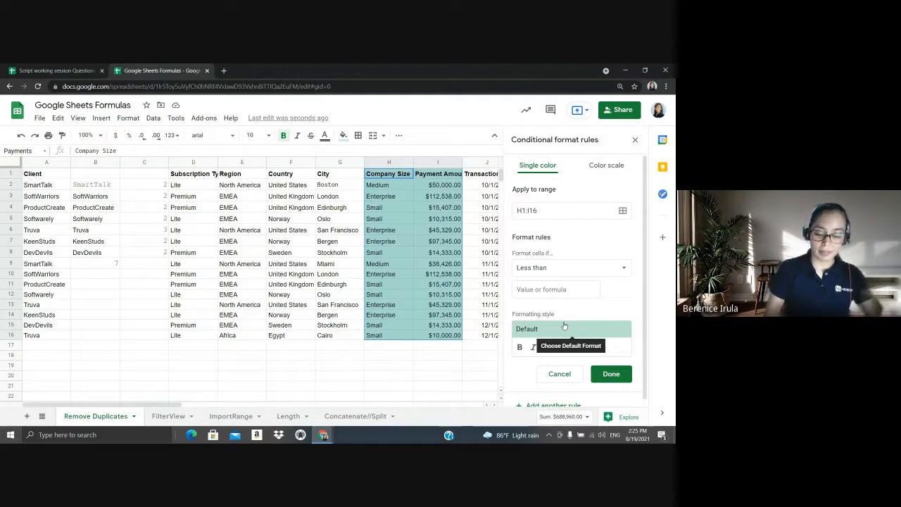
{"action": "left_click", "coordinate": [554, 290]}
{"action": "type", "text": "15000"}
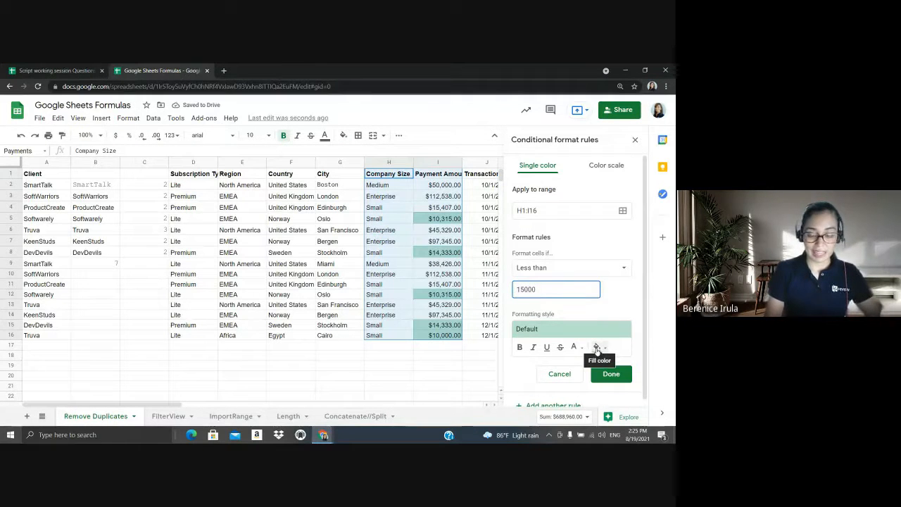
Give the less-than-15000 rule a light red fill and save the rule
{"action": "left_click", "coordinate": [597, 348]}
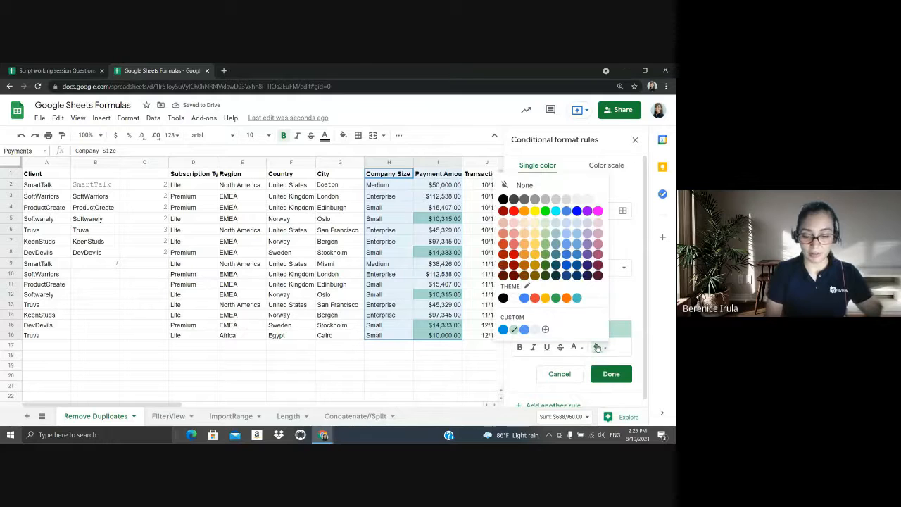
{"action": "left_click", "coordinate": [514, 221]}
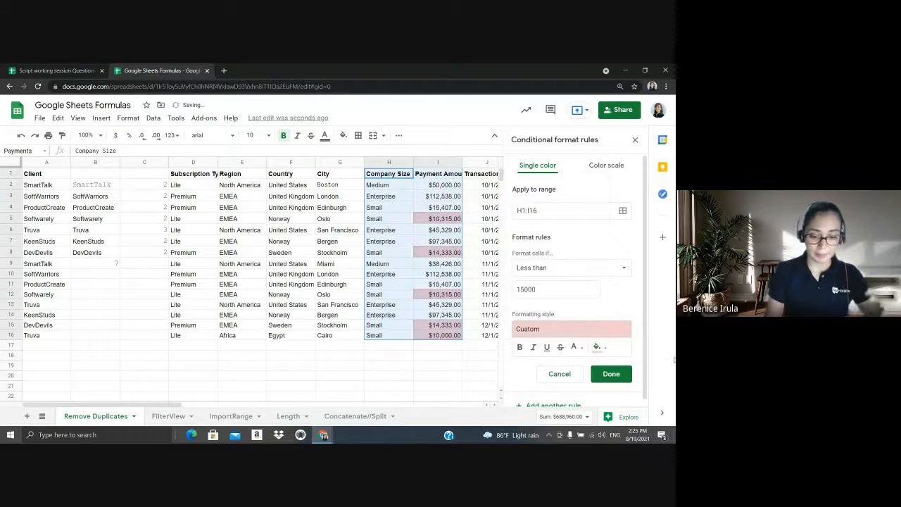
{"action": "left_click", "coordinate": [613, 374]}
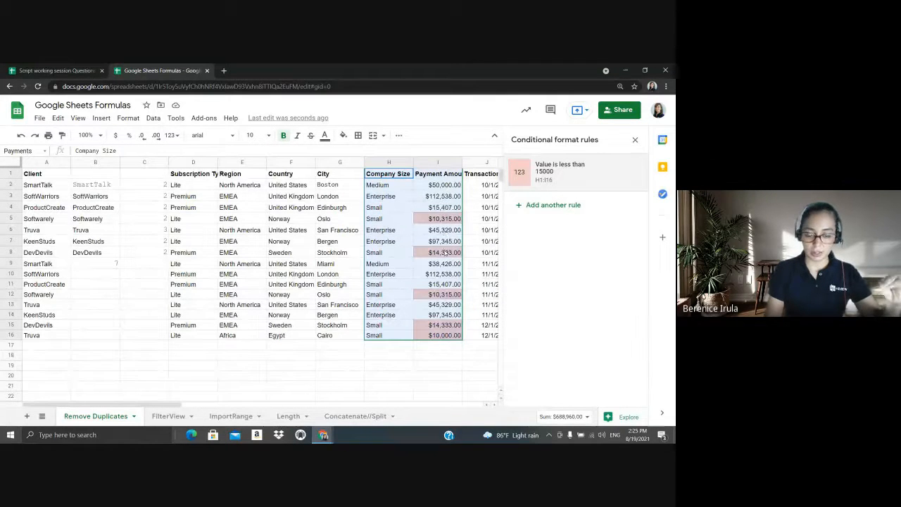
{"action": "left_click", "coordinate": [443, 219]}
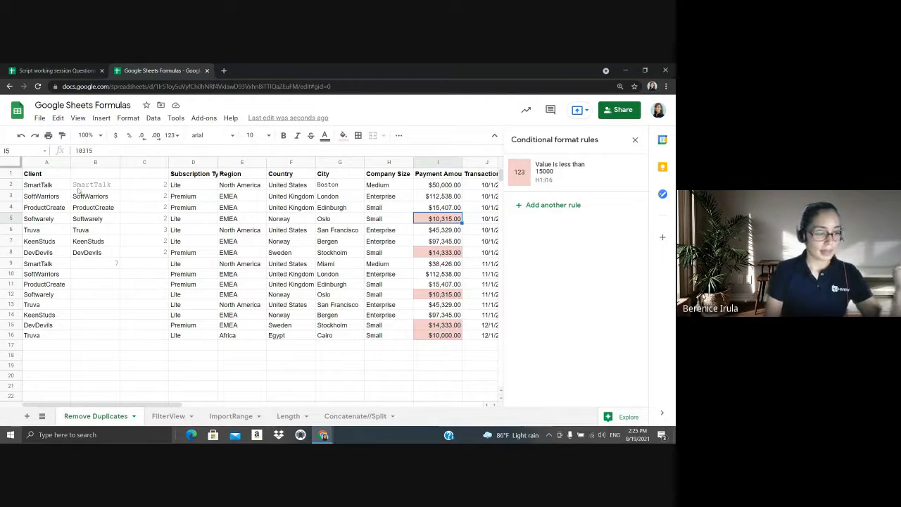
Clear the unique client names and counts in B2:C9 and dismiss the conditional format rules
{"action": "left_click_drag", "start_coordinate": [101, 190], "coordinate": [148, 263]}
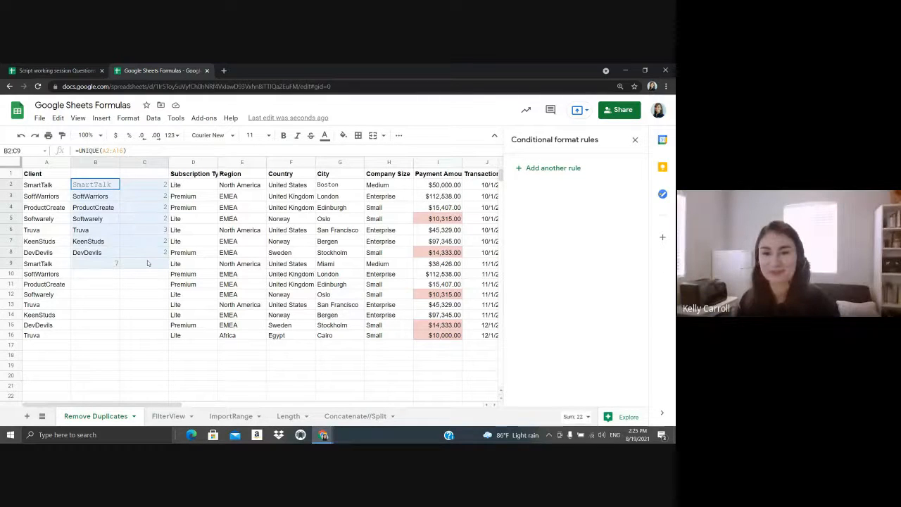
{"action": "key", "text": "Delete"}
{"action": "left_click", "coordinate": [144, 216]}
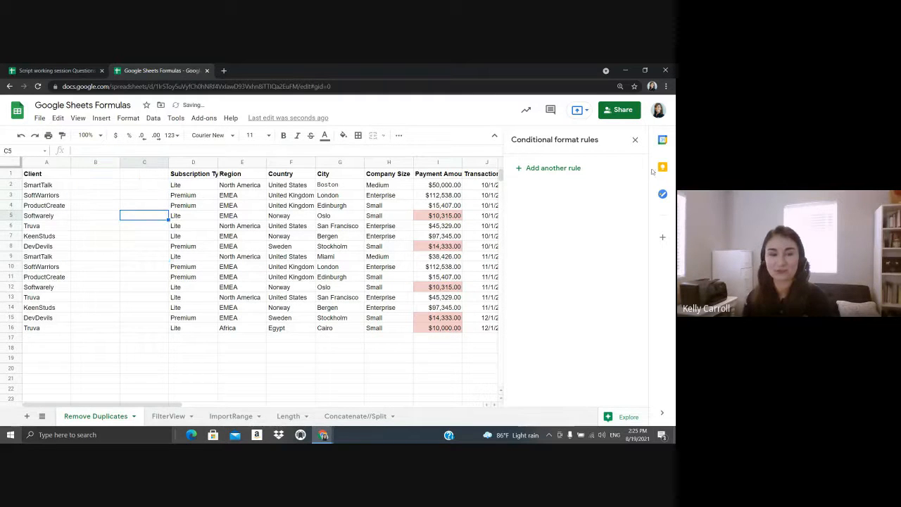
{"action": "left_click", "coordinate": [636, 141]}
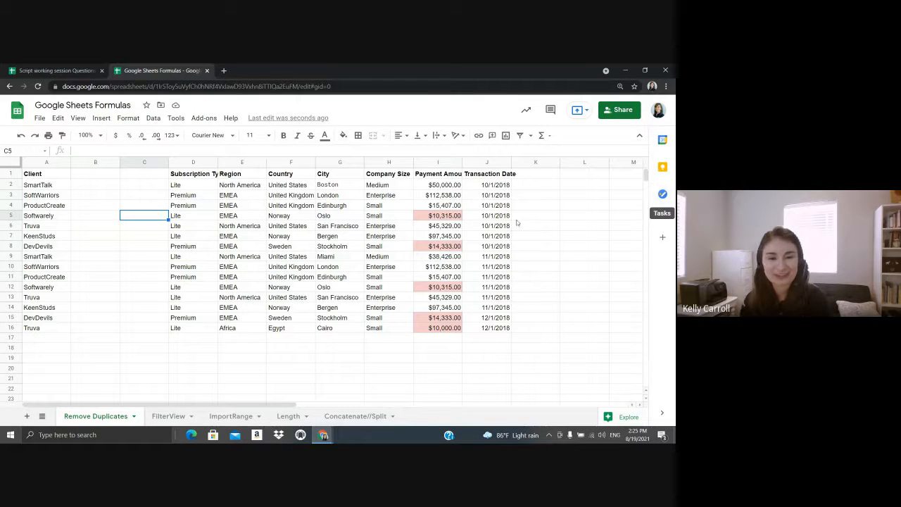
Remove the less-than-15000 conditional format rule from H1:I16, starting from a highlighted Payment Amount cell
{"action": "left_click", "coordinate": [451, 218]}
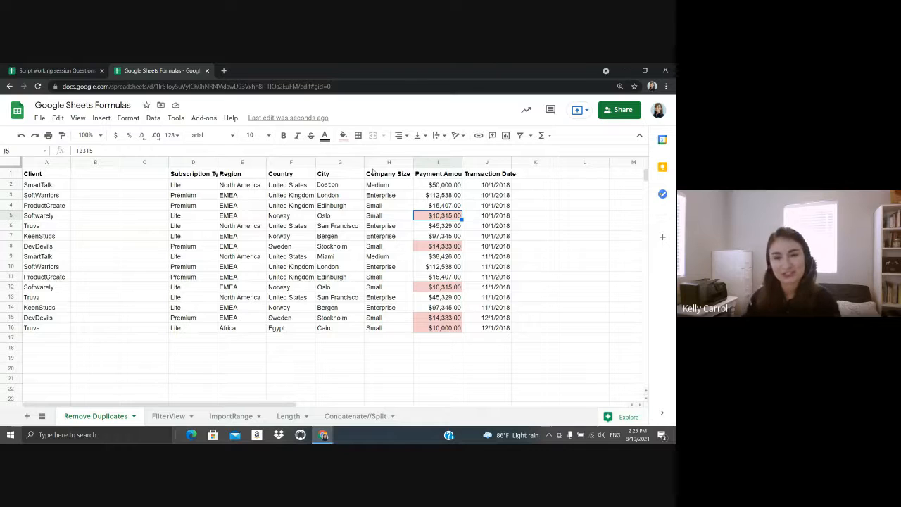
{"action": "left_click", "coordinate": [342, 135]}
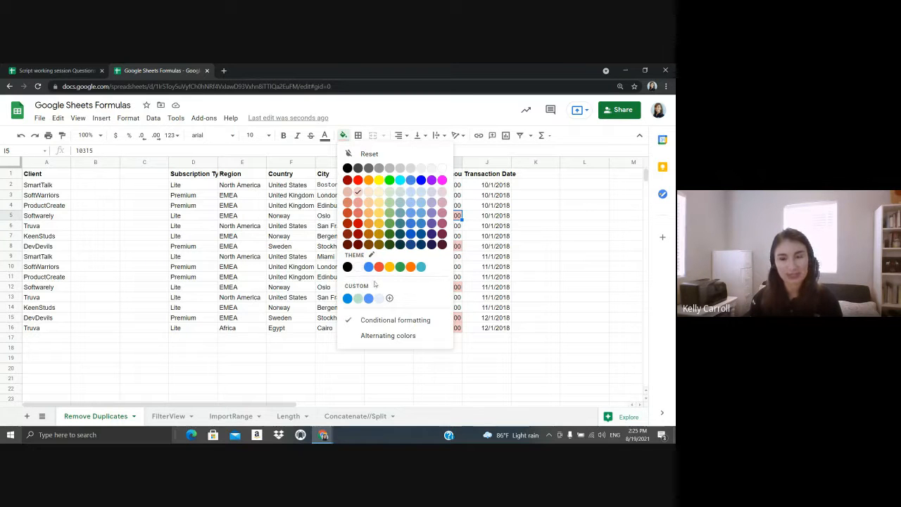
{"action": "left_click", "coordinate": [384, 321]}
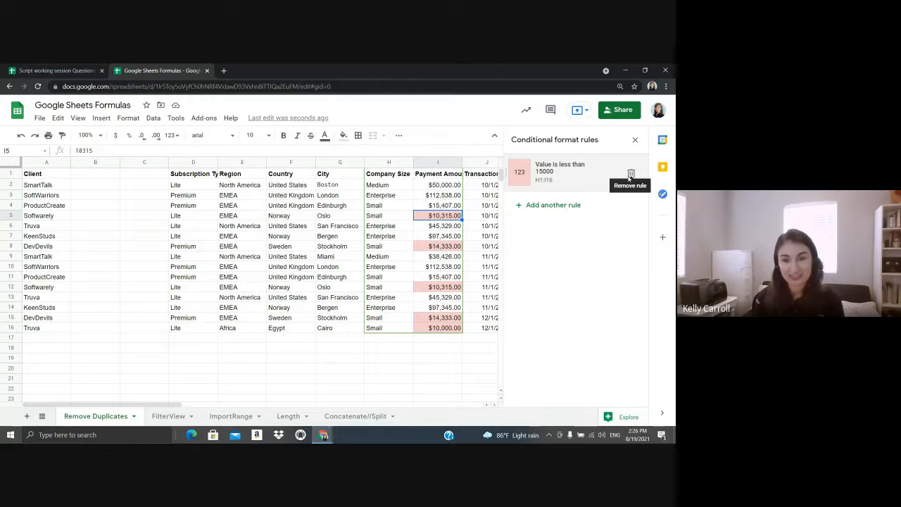
{"action": "left_click", "coordinate": [632, 174]}
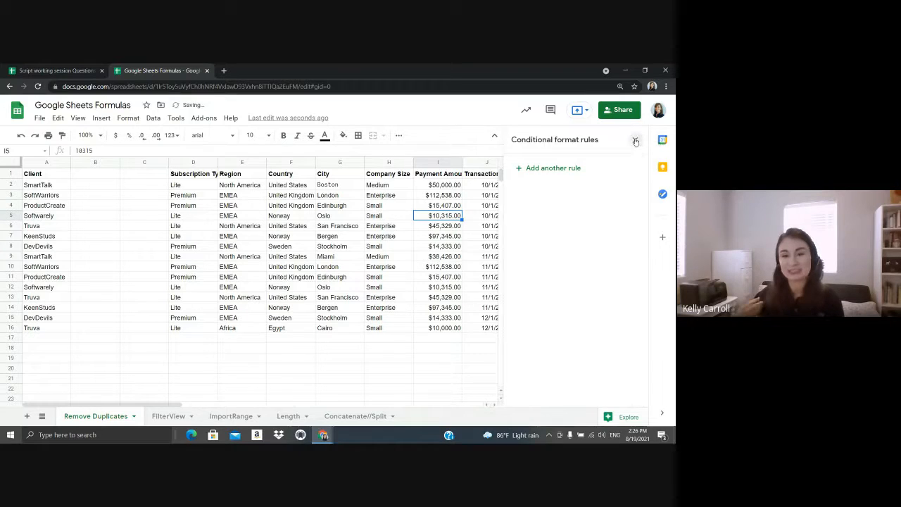
{"action": "left_click", "coordinate": [636, 141]}
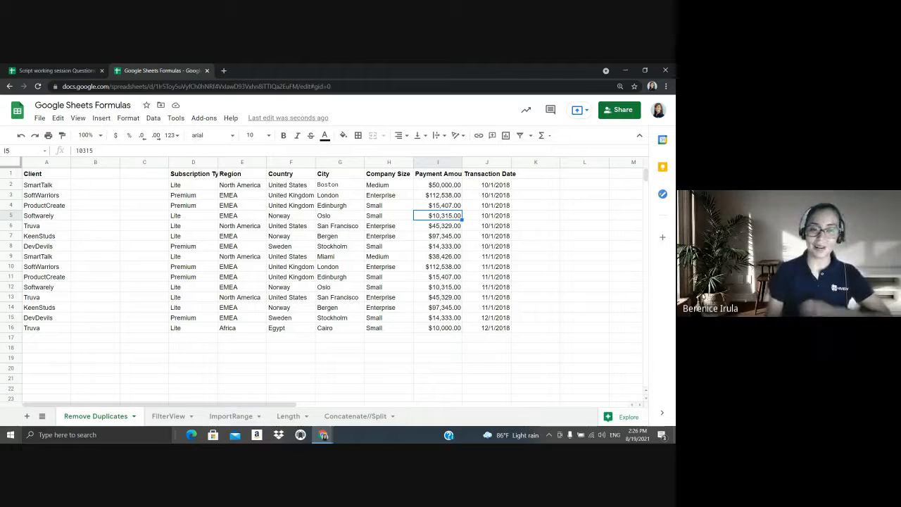
Shrink the spreadsheet window to check the topics slide behind it, and maximize the window again
{"action": "left_click", "coordinate": [645, 70]}
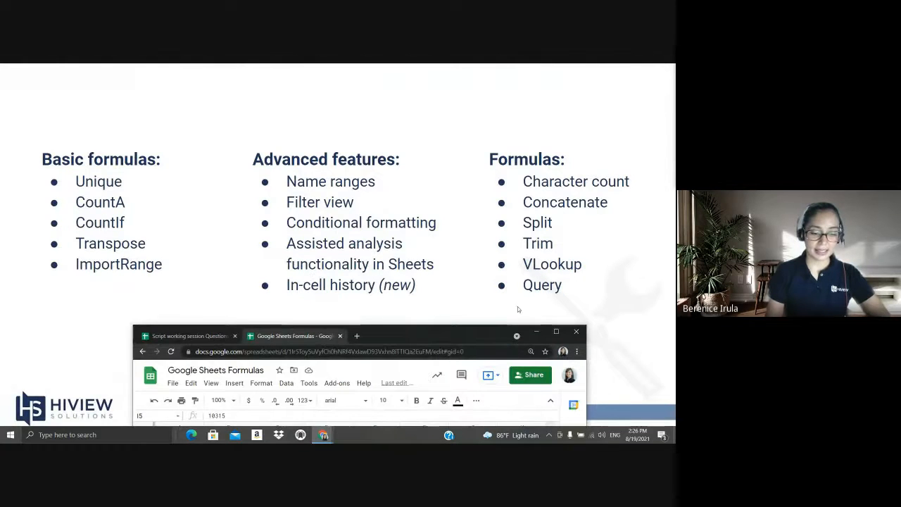
{"action": "left_click", "coordinate": [556, 332]}
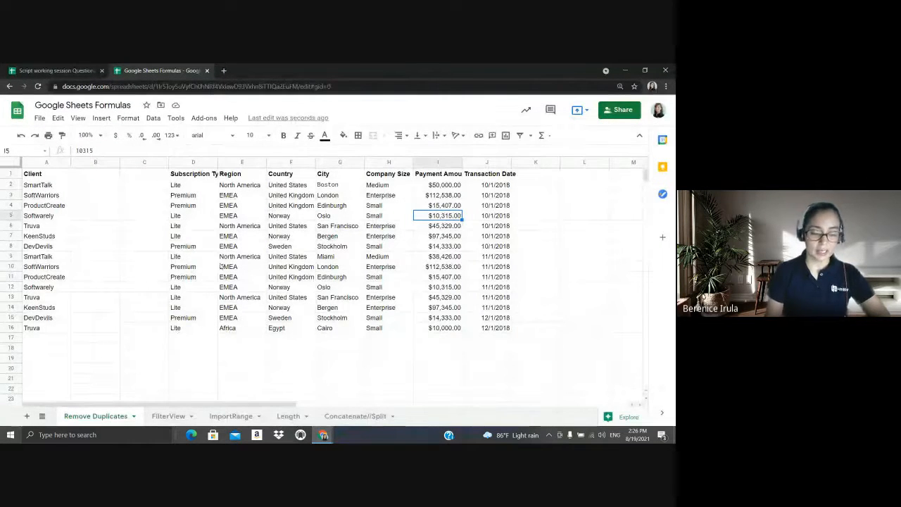
Use Explore on A1:J16 to get the suggested Most Payment Amount answer and show its formula
{"action": "left_click", "coordinate": [629, 417]}
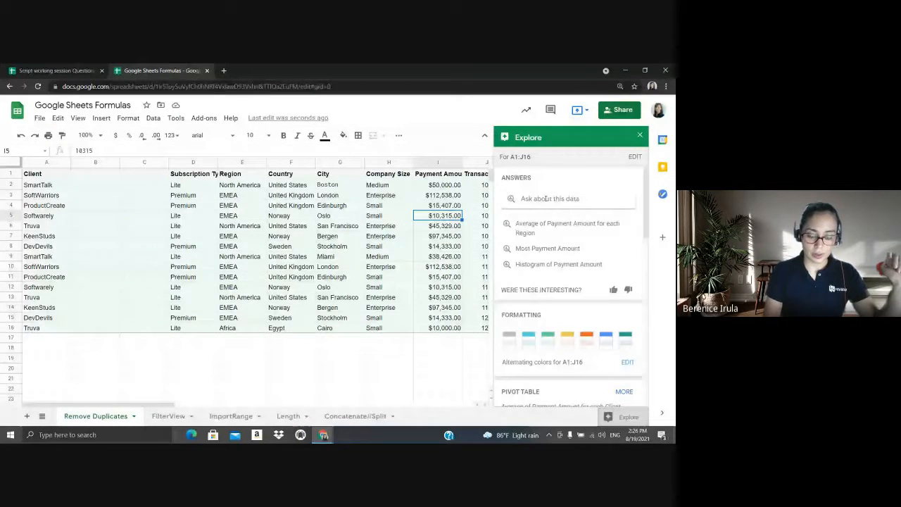
{"action": "left_click", "coordinate": [537, 250]}
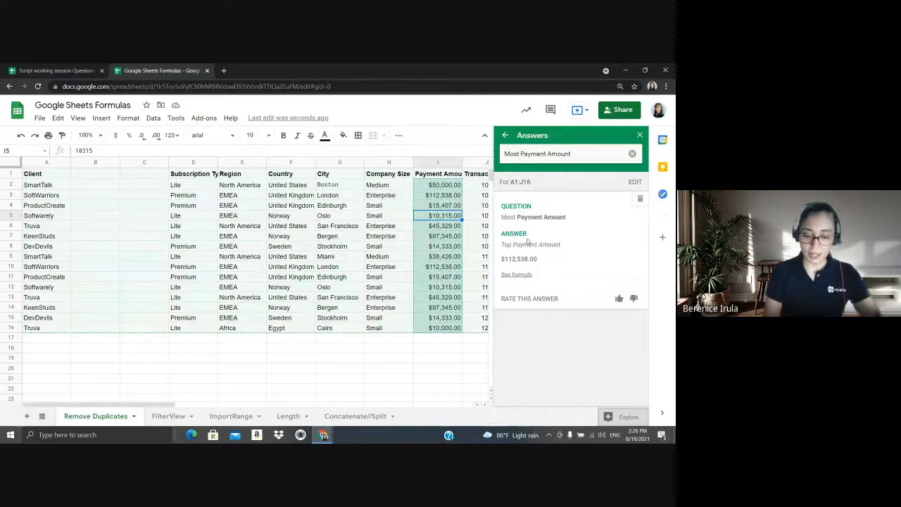
{"action": "left_click", "coordinate": [521, 275]}
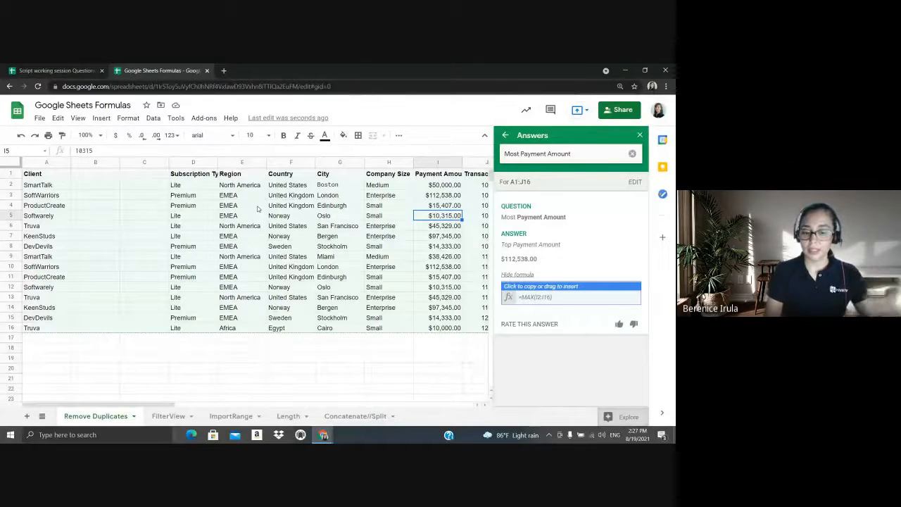
Apply the teal alternating colors suggested by Explore to A1:J16
{"action": "left_click", "coordinate": [506, 135]}
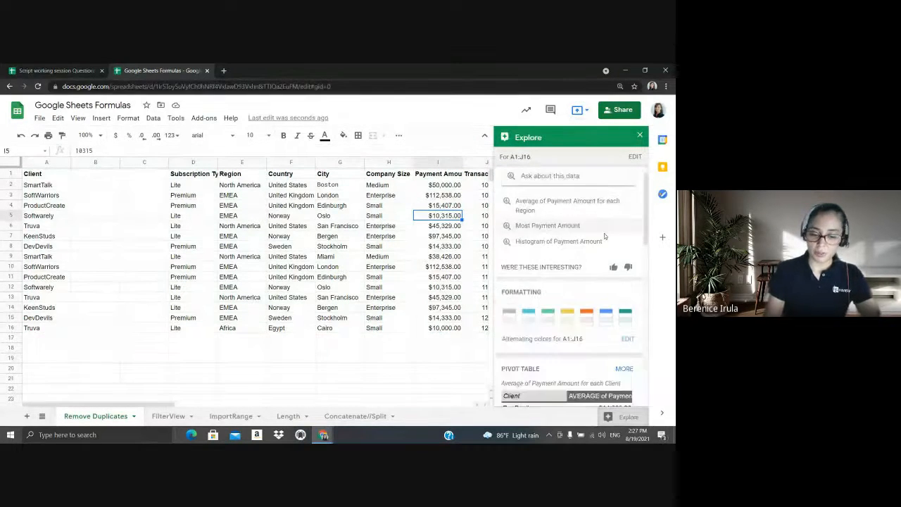
{"action": "scroll", "coordinate": [604, 236], "scroll_direction": "down", "scroll_amount": 1}
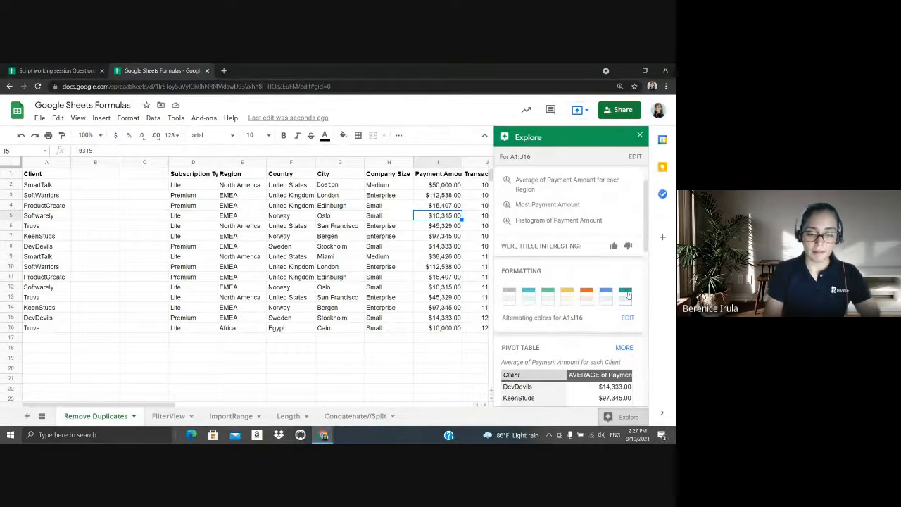
{"action": "left_click", "coordinate": [626, 296]}
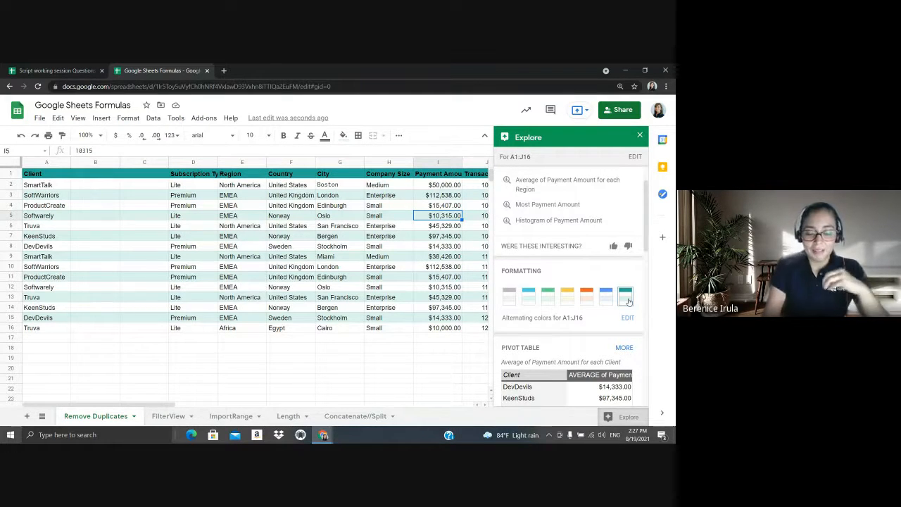
Insert the suggested Payment Amount pie chart from Explore into the sheet, and move and shrink it to cover about columns D to H, rows 2 to 16
{"action": "scroll", "coordinate": [620, 292], "scroll_direction": "down", "scroll_amount": 4}
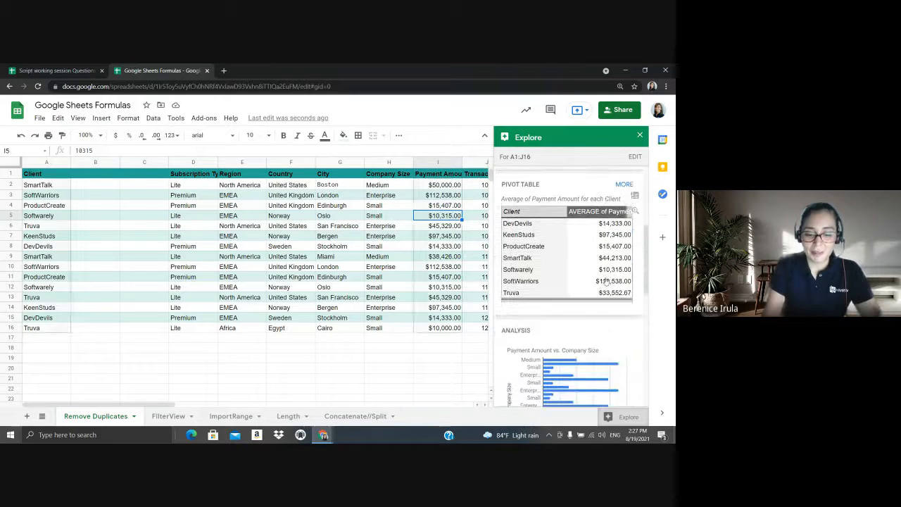
{"action": "scroll", "coordinate": [604, 277], "scroll_direction": "down", "scroll_amount": 3}
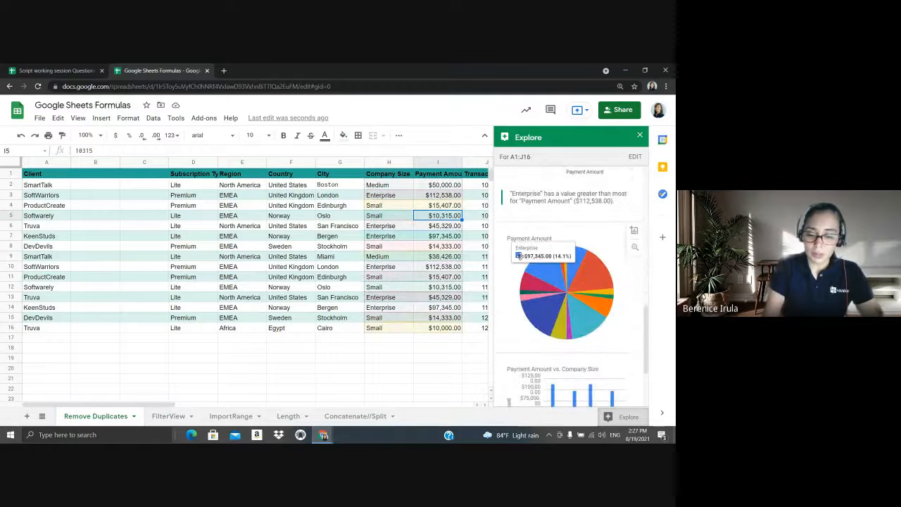
{"action": "left_click_drag", "start_coordinate": [602, 276], "coordinate": [311, 285]}
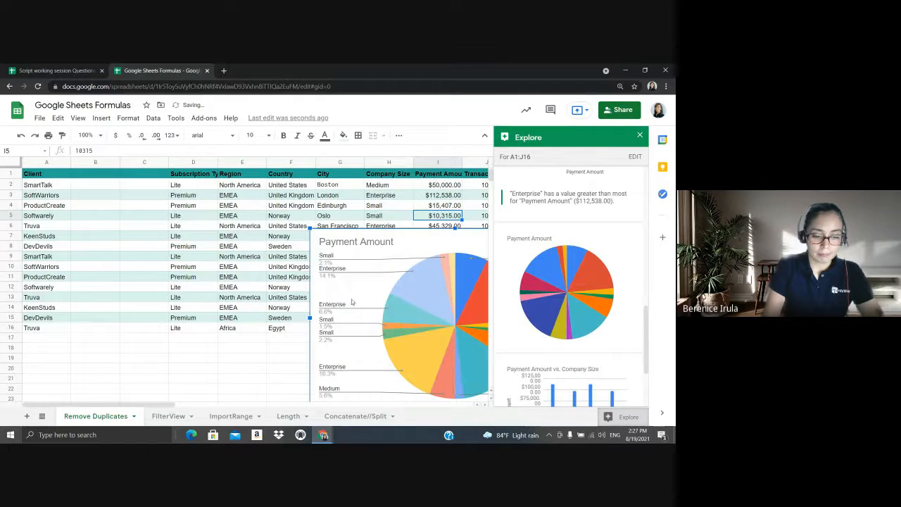
{"action": "left_click_drag", "start_coordinate": [434, 245], "coordinate": [287, 197]}
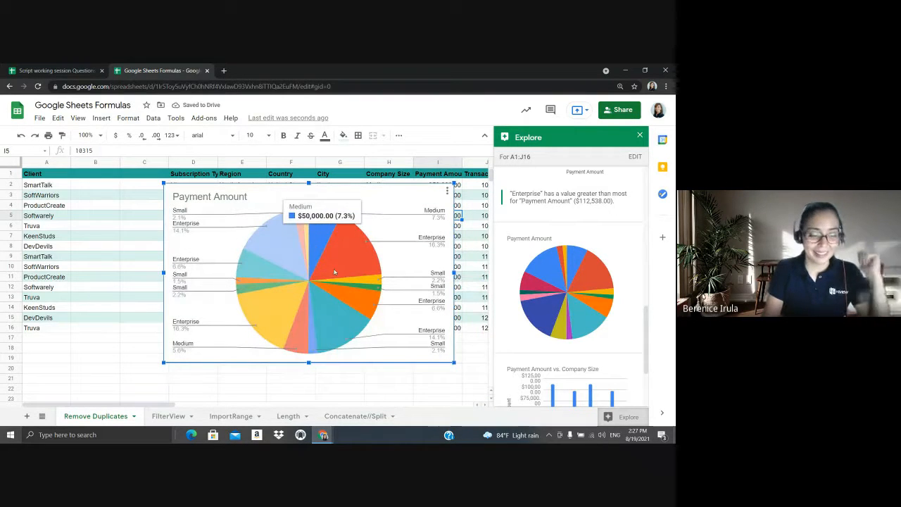
{"action": "left_click_drag", "start_coordinate": [454, 361], "coordinate": [401, 329]}
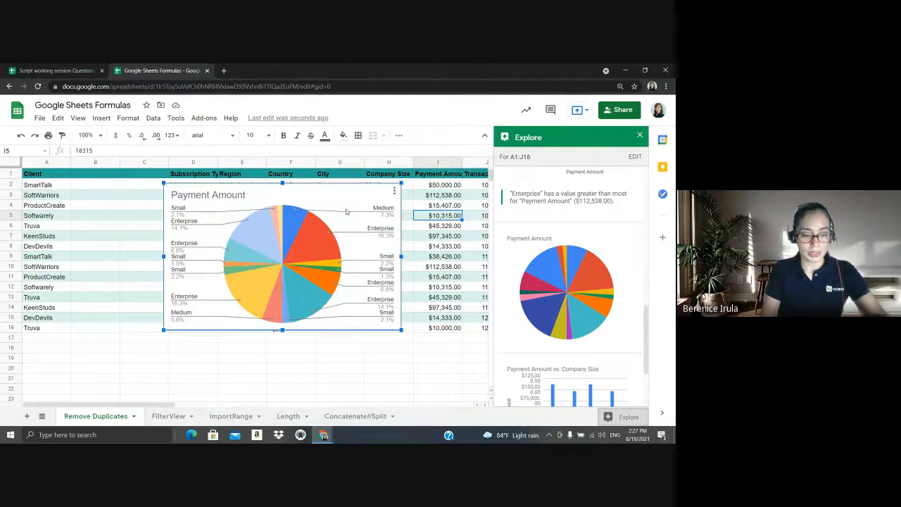
Delete the Payment Amount pie chart from the sheet and close Explore
{"action": "key", "text": "Delete"}
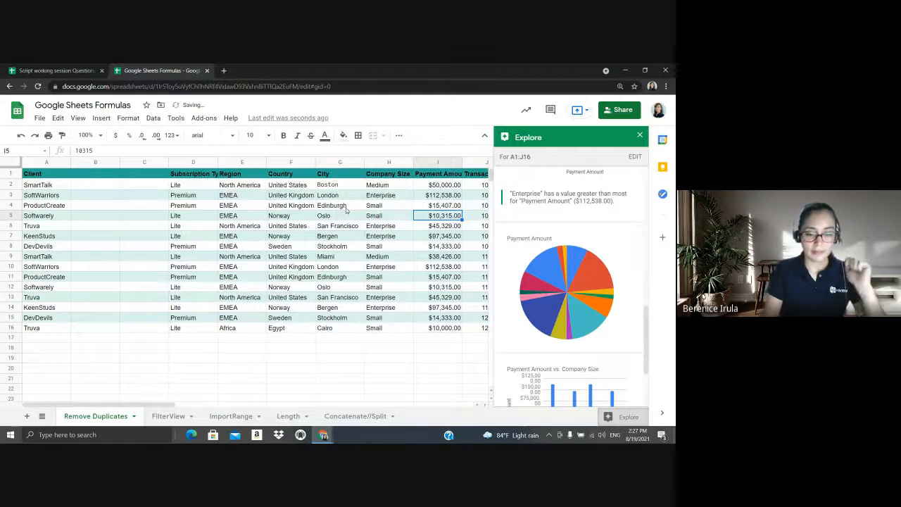
{"action": "left_click", "coordinate": [639, 135]}
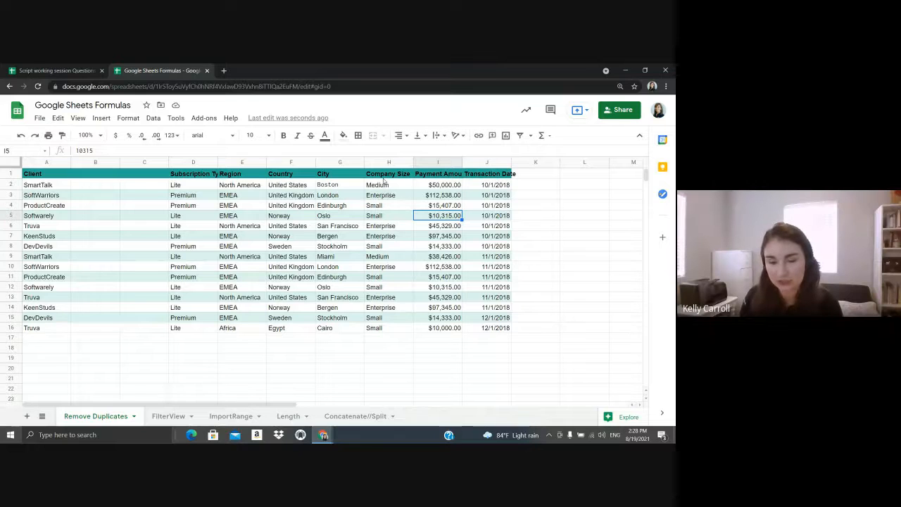
Remove the alternating colors from the client table in A1:J16
{"action": "left_click", "coordinate": [343, 135]}
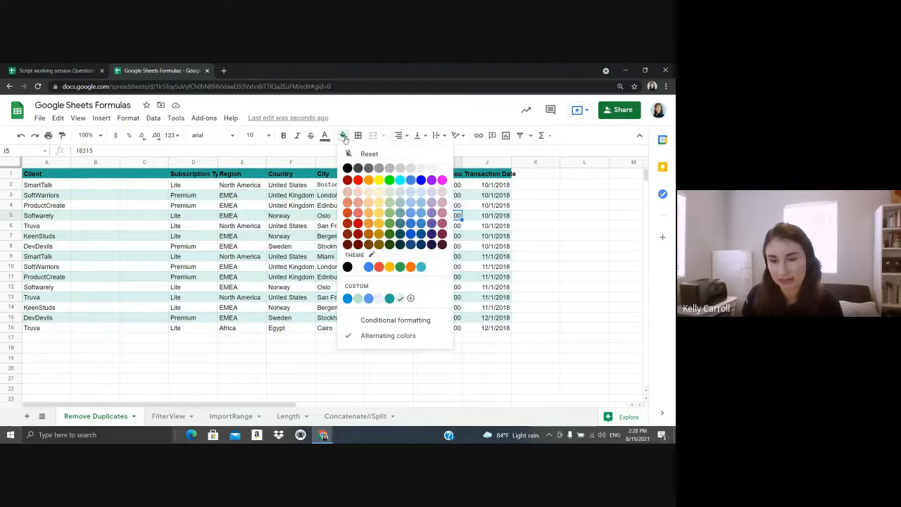
{"action": "left_click", "coordinate": [367, 340]}
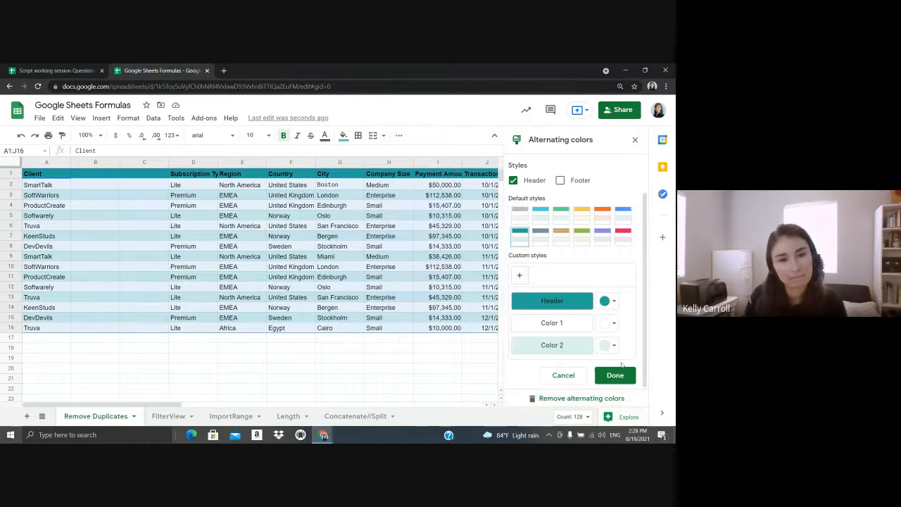
{"action": "left_click", "coordinate": [567, 398]}
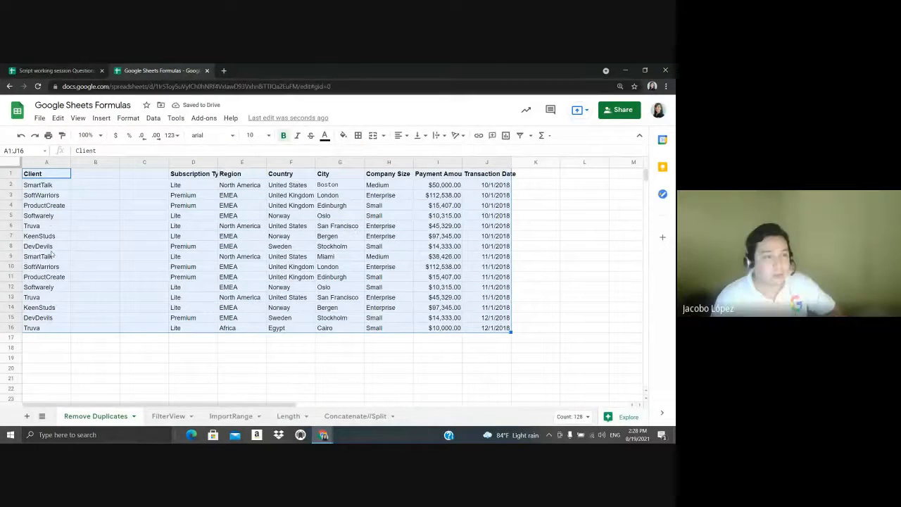
{"action": "left_click", "coordinate": [85, 186]}
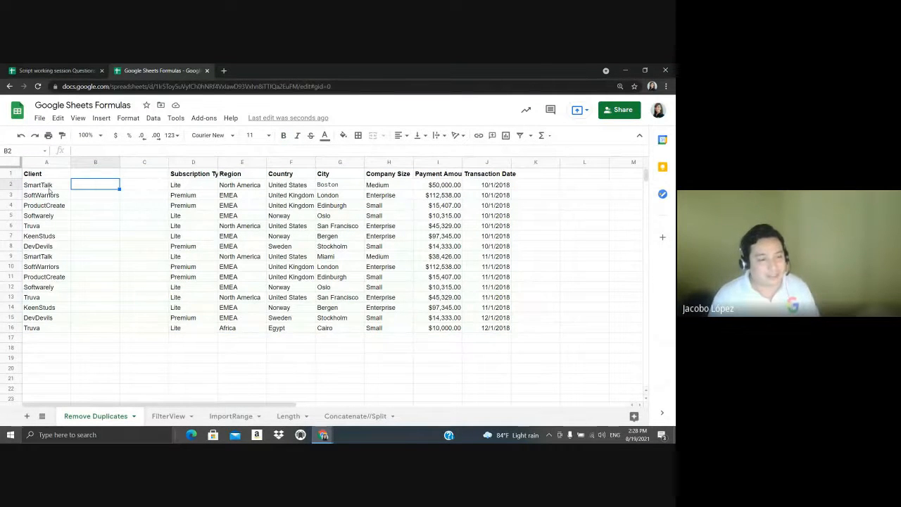
Add a conditional formatting rule to the Client column A1:A16 with the Is not empty condition and the Default green style
{"action": "left_click_drag", "start_coordinate": [45, 173], "coordinate": [52, 323]}
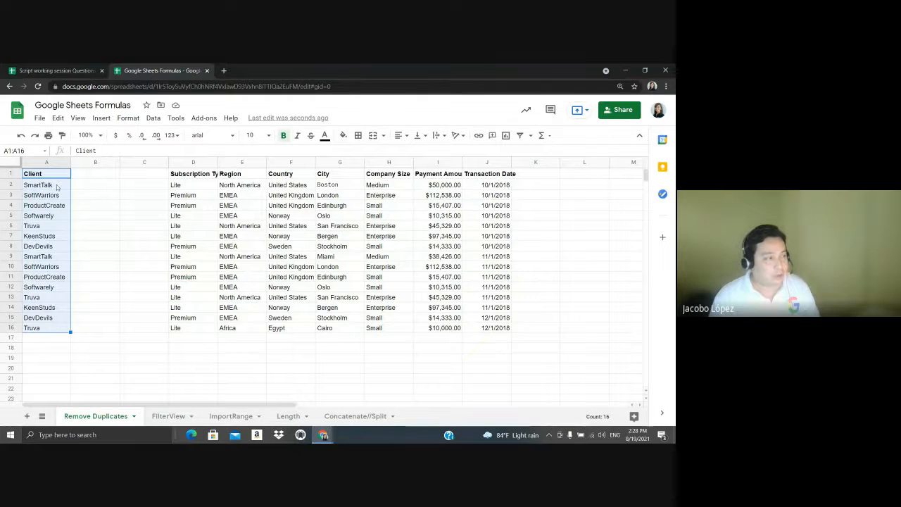
{"action": "right_click", "coordinate": [53, 322]}
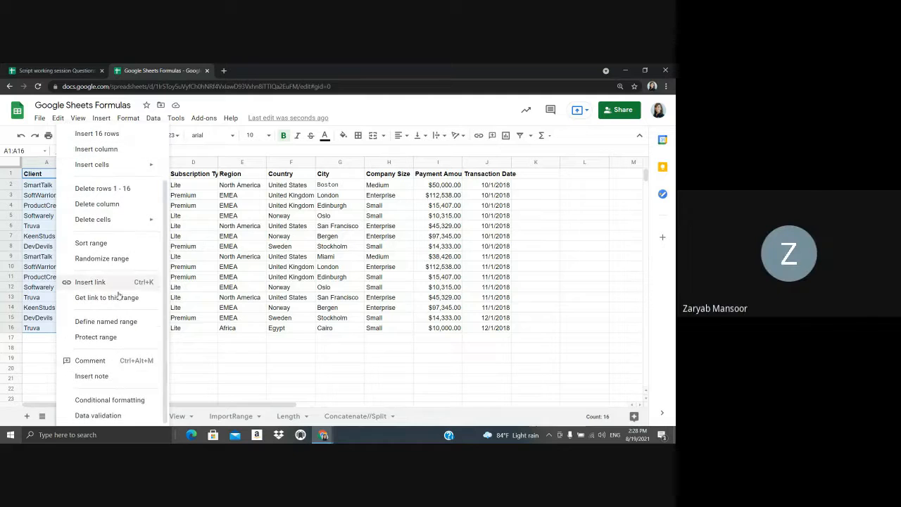
{"action": "left_click", "coordinate": [105, 401]}
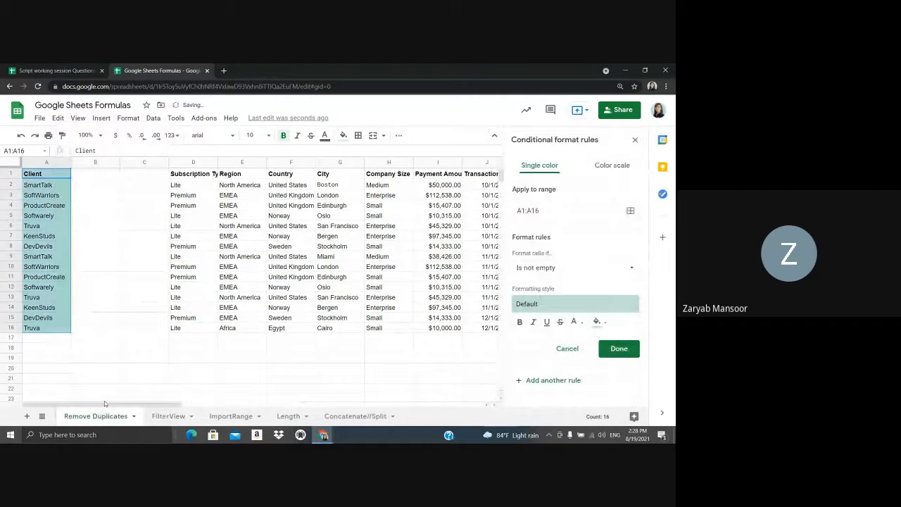
Show the Custom formula is condition for the A1:A16 rule and close the rules without entering a formula
{"action": "left_click", "coordinate": [578, 269]}
{"action": "scroll", "coordinate": [566, 283], "scroll_direction": "down", "scroll_amount": 1}
{"action": "scroll", "coordinate": [572, 394], "scroll_direction": "down", "scroll_amount": 2}
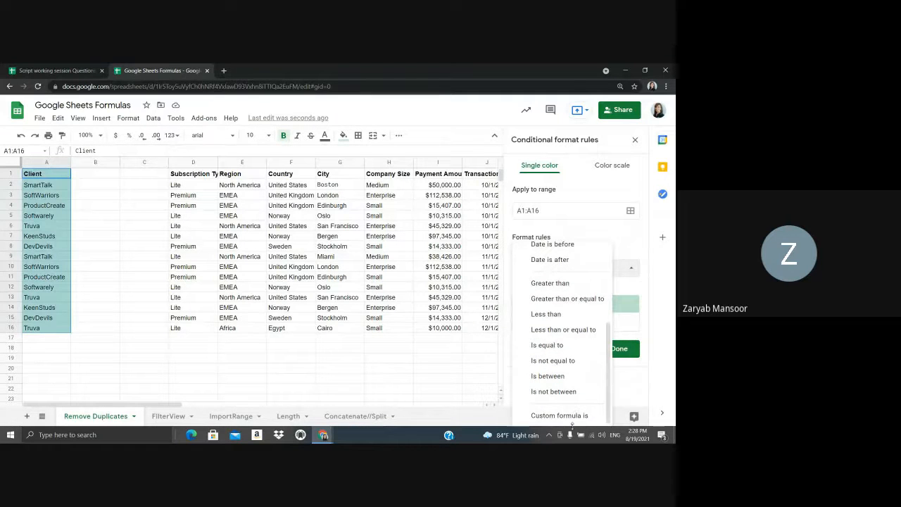
{"action": "left_click", "coordinate": [576, 417]}
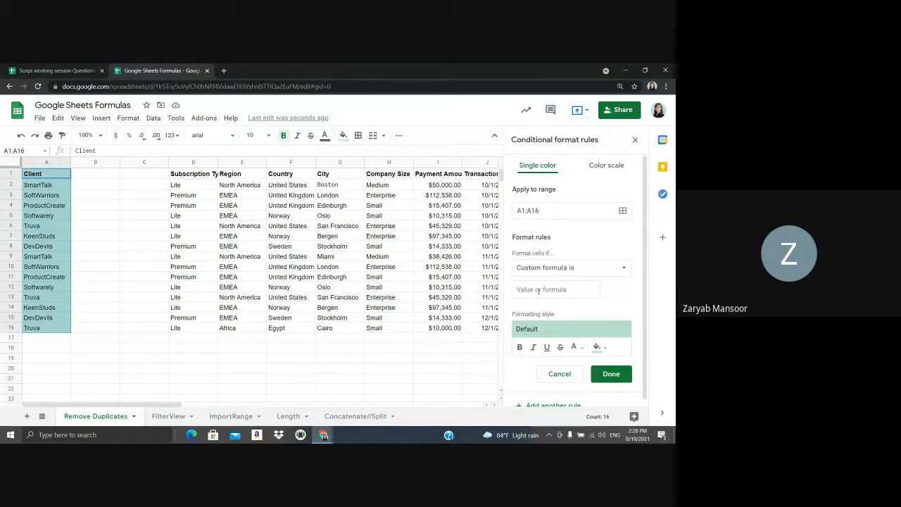
{"action": "left_click", "coordinate": [568, 289]}
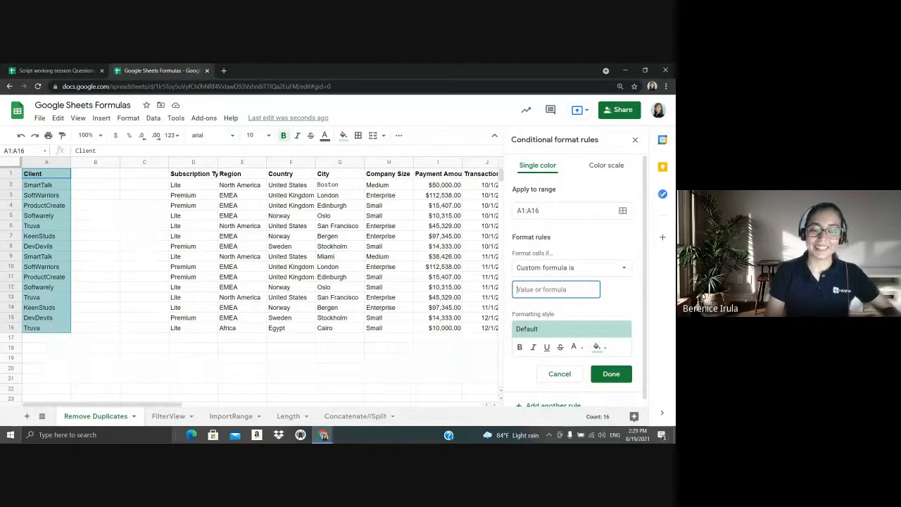
{"action": "left_click", "coordinate": [634, 139]}
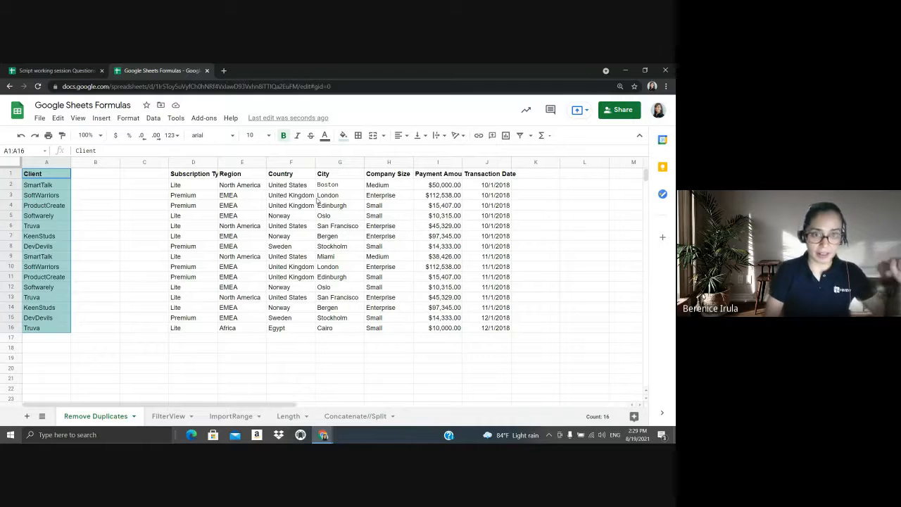
Show the version history options available for the whole spreadsheet
{"action": "left_click", "coordinate": [390, 186]}
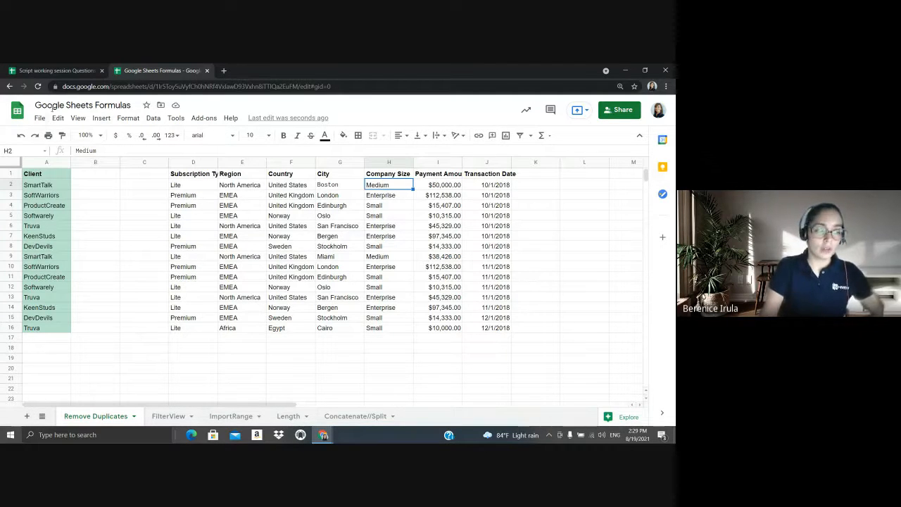
{"action": "left_click", "coordinate": [38, 118]}
{"action": "mouse_move", "coordinate": [63, 279]}
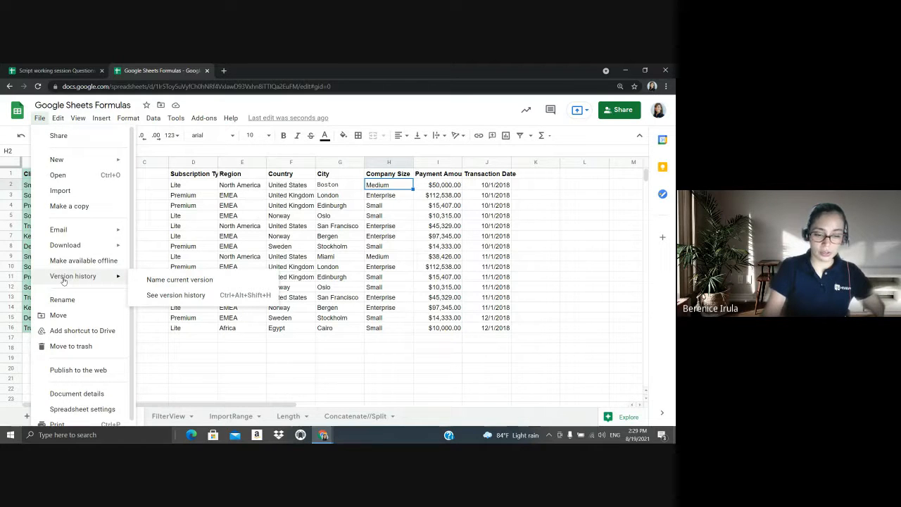
Show the edit history of the transaction date in J2, browse back and forth through its entries, and close it
{"action": "right_click", "coordinate": [483, 187]}
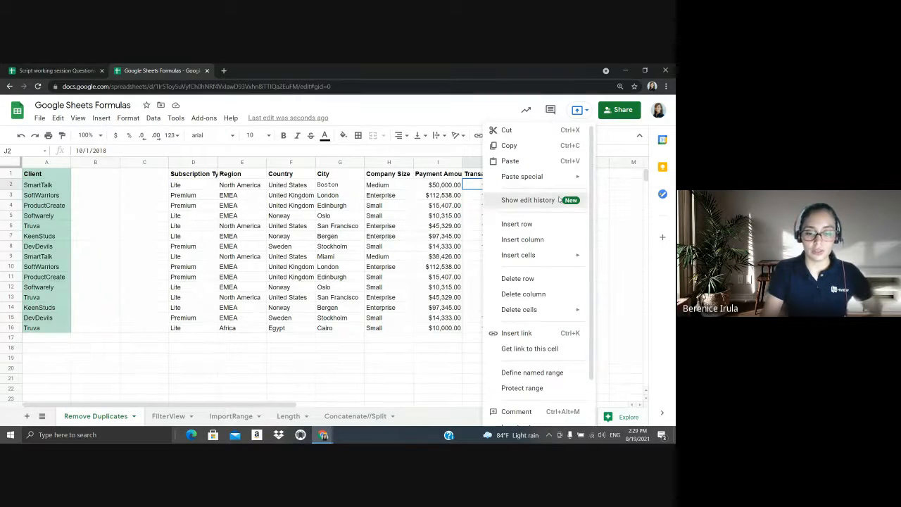
{"action": "left_click", "coordinate": [554, 200]}
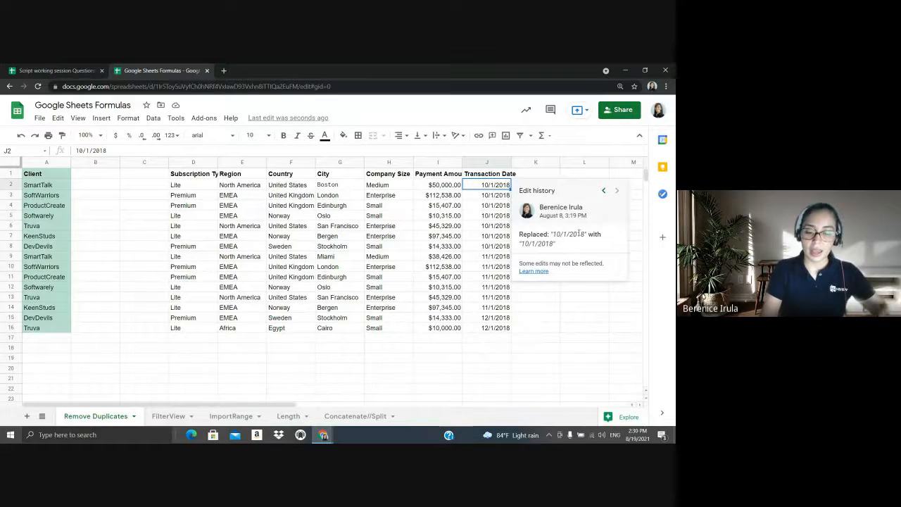
{"action": "left_click", "coordinate": [604, 191]}
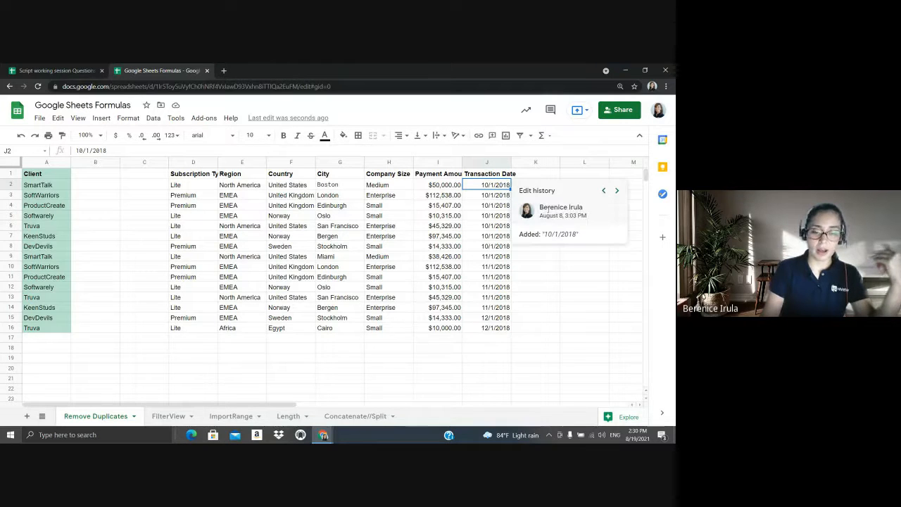
{"action": "left_click", "coordinate": [602, 191]}
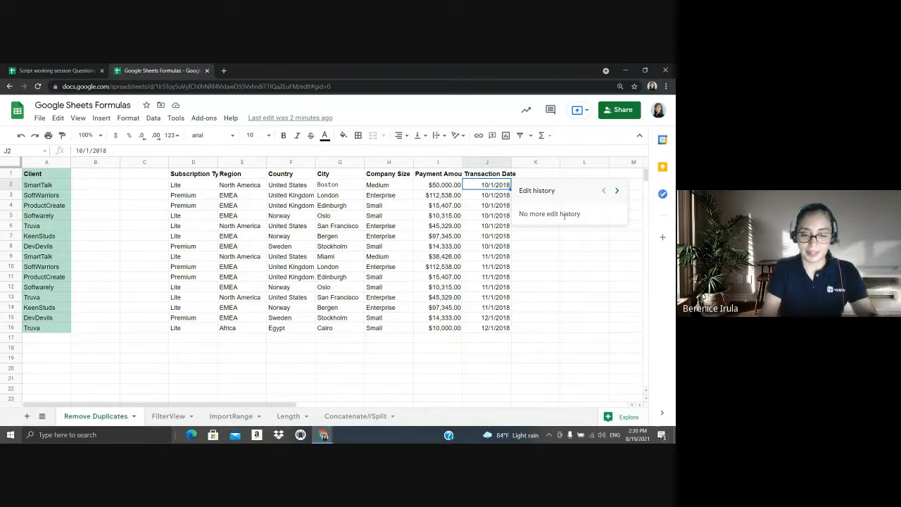
{"action": "left_click", "coordinate": [616, 191]}
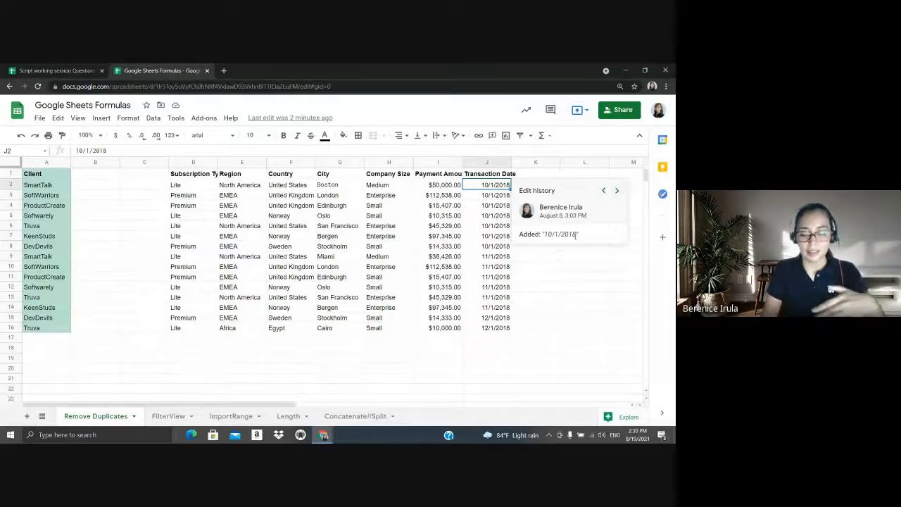
{"action": "left_click", "coordinate": [616, 191]}
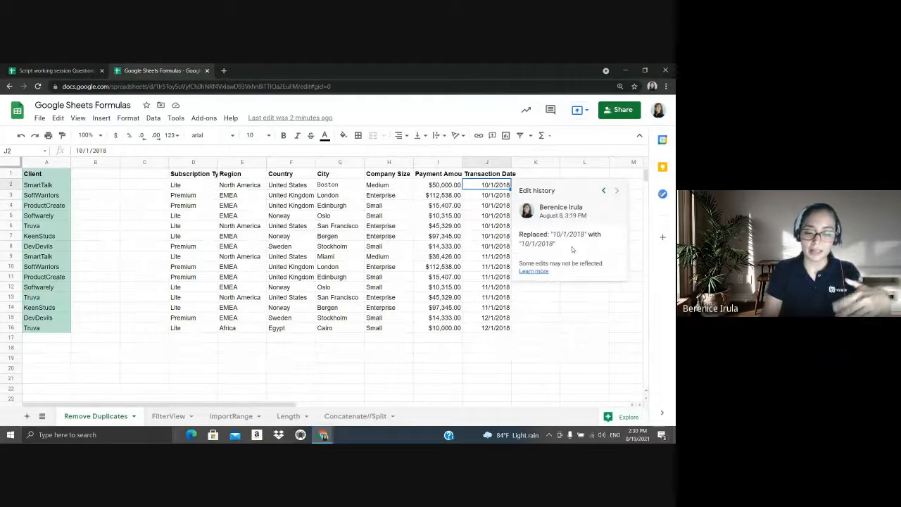
{"action": "left_click", "coordinate": [495, 187]}
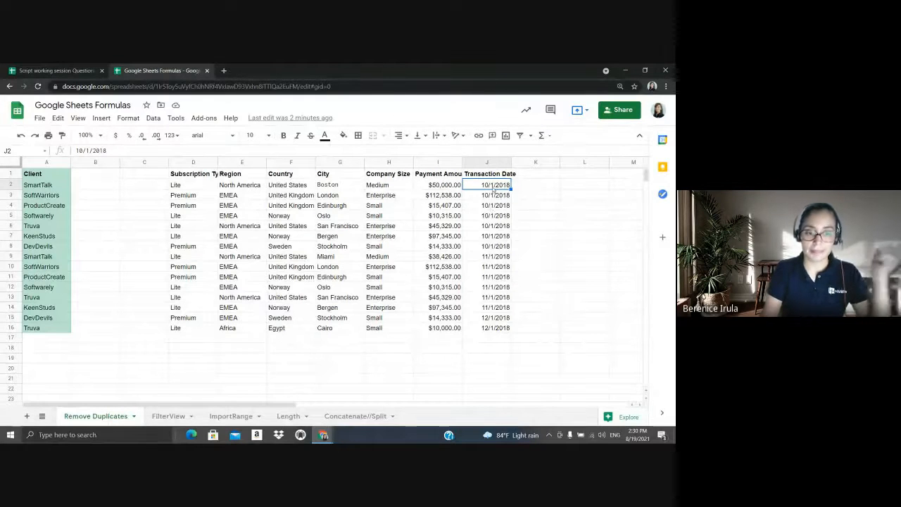
Shrink the spreadsheet window twice to check the formulas topics on the slide behind it, maximizing the window again each time
{"action": "left_click", "coordinate": [644, 71]}
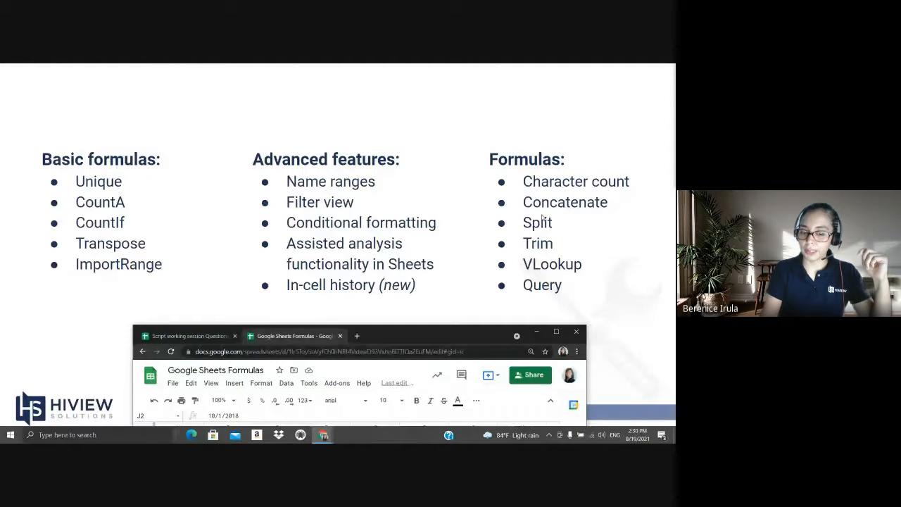
{"action": "left_click", "coordinate": [556, 331]}
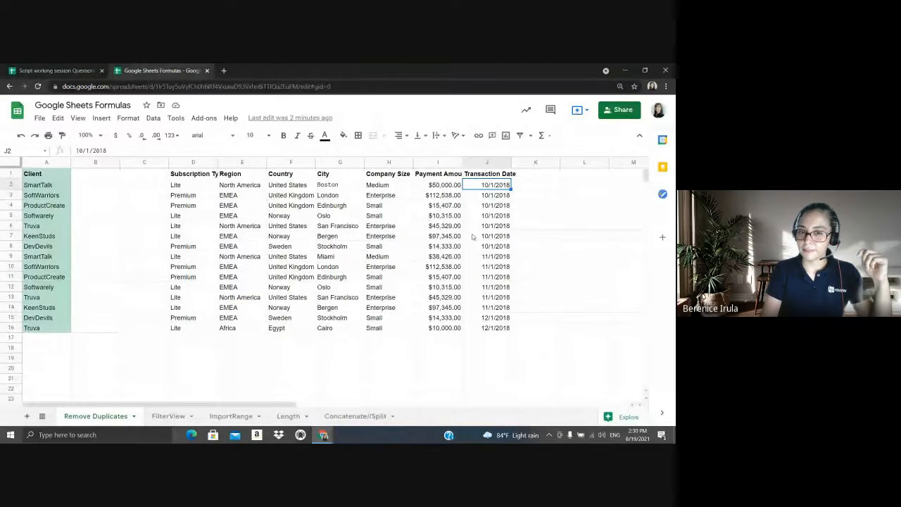
{"action": "left_click", "coordinate": [644, 72]}
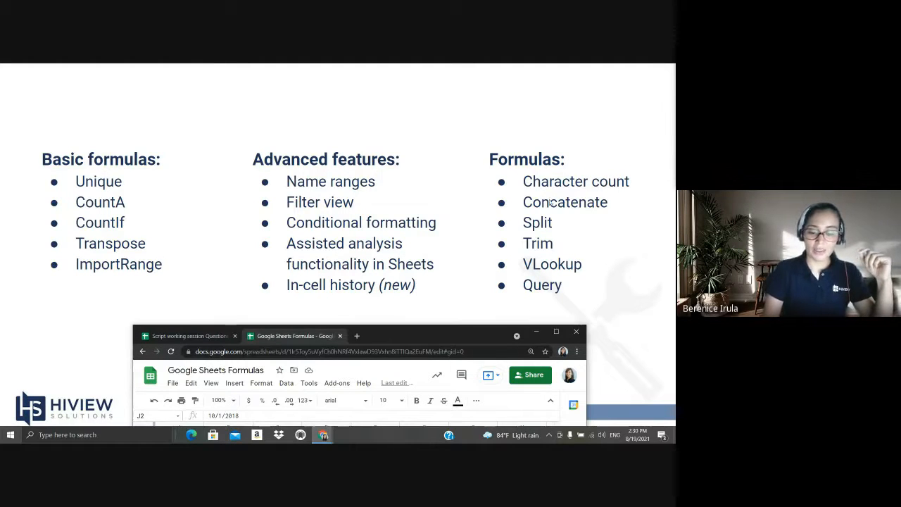
{"action": "left_click", "coordinate": [556, 331]}
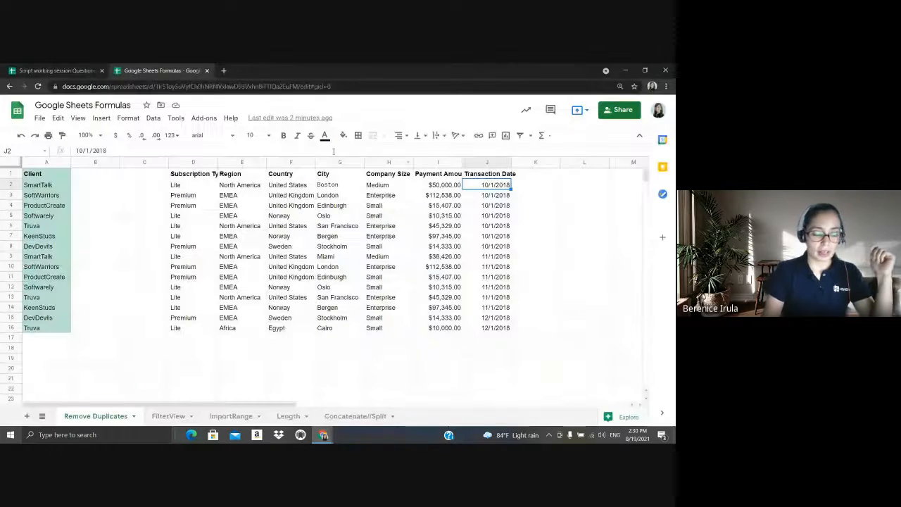
On the Length sheet, count the characters of the URL in A1 with the formula =len(A1) in B1
{"action": "left_click", "coordinate": [288, 416]}
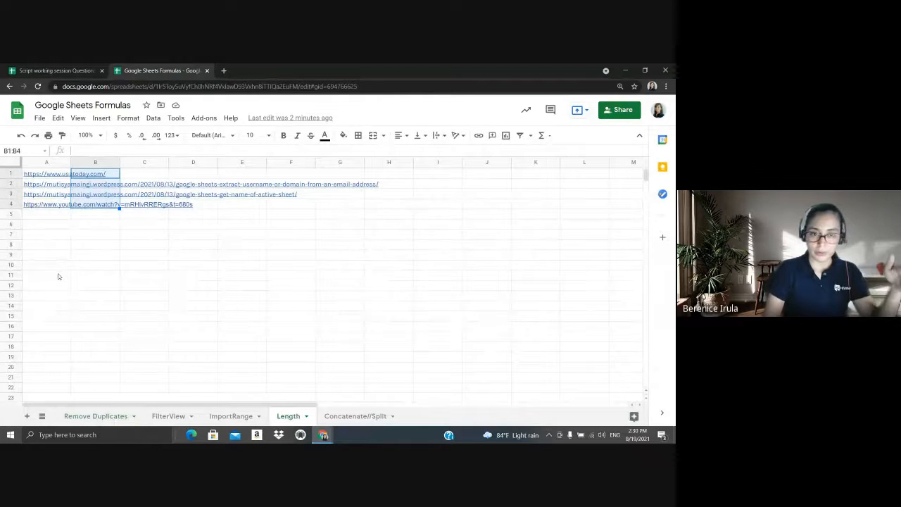
{"action": "left_click", "coordinate": [116, 177]}
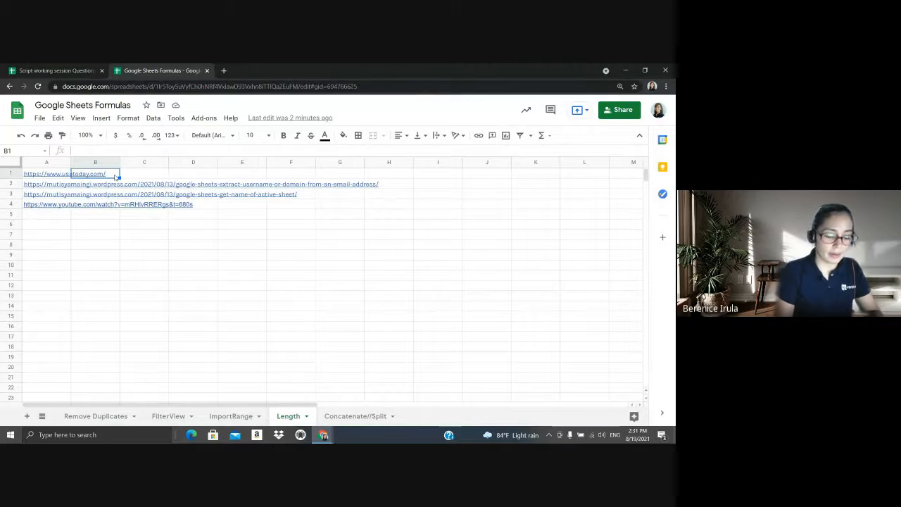
{"action": "type", "text": "="}
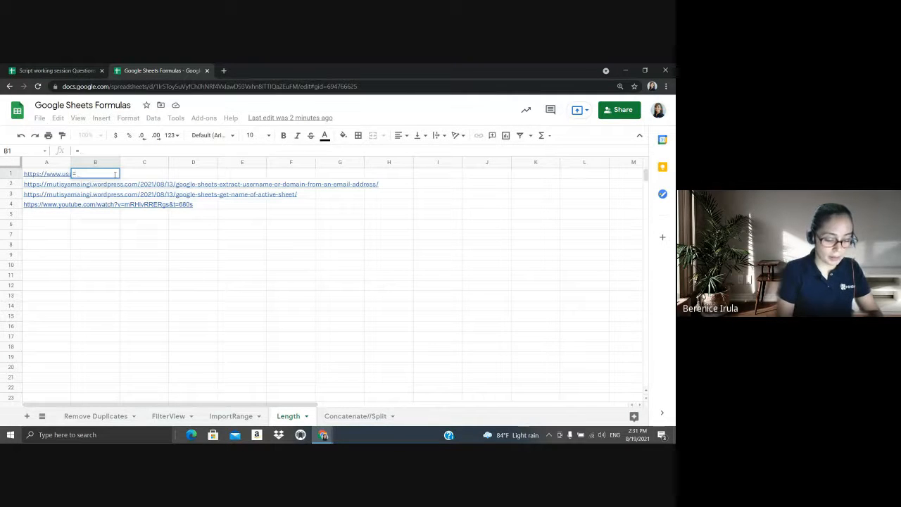
{"action": "type", "text": "le"}
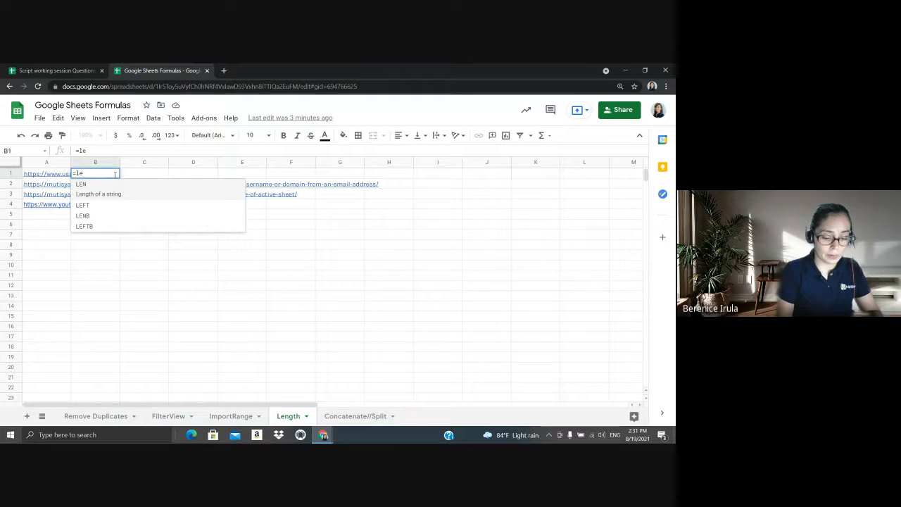
{"action": "type", "text": "n"}
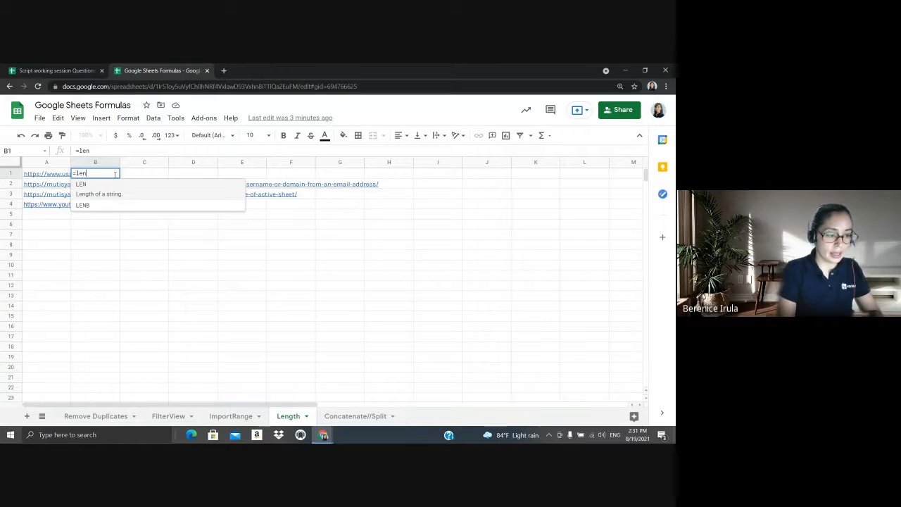
{"action": "type", "text": "("}
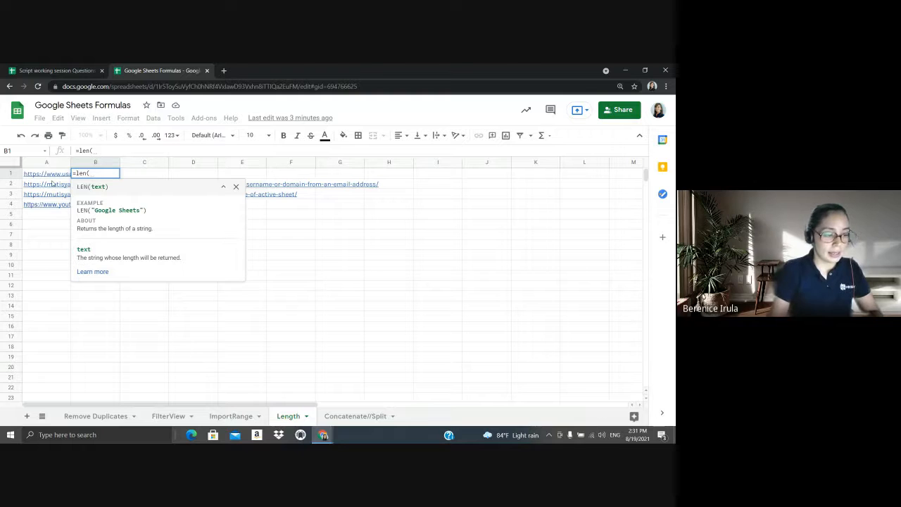
{"action": "type", "text": "A"}
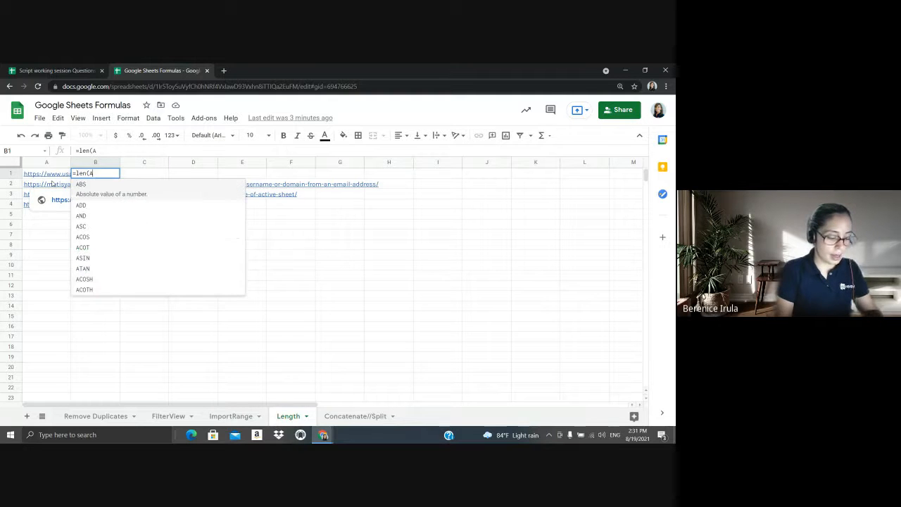
{"action": "type", "text": "1)"}
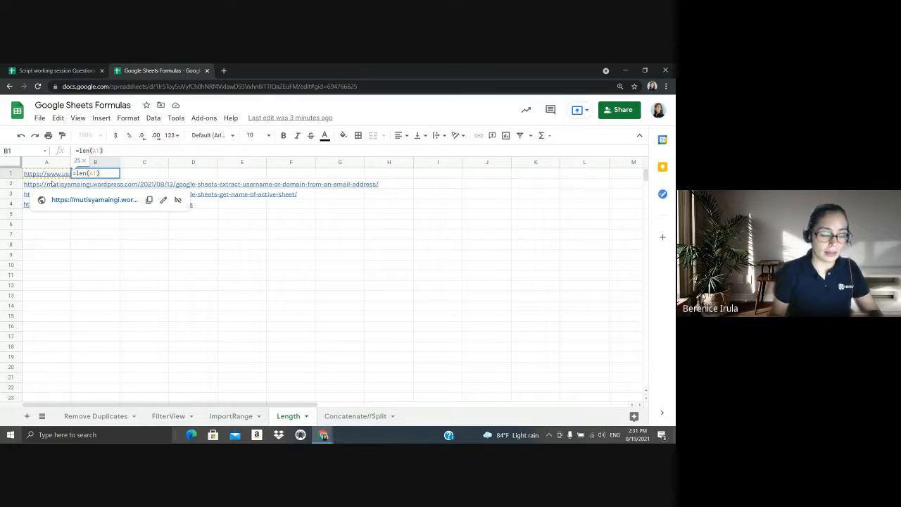
{"action": "key", "text": "Return"}
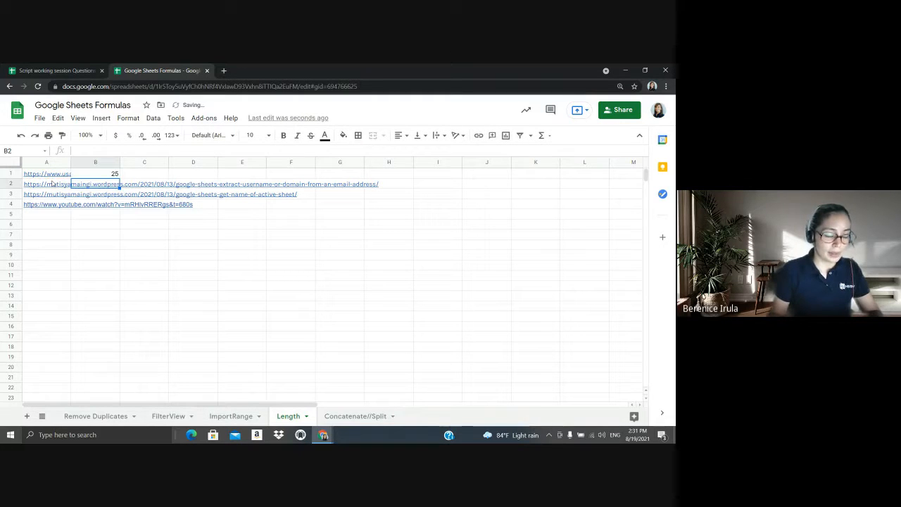
Fill the LEN formula from B1 down to B4 to count the characters of the remaining URLs
{"action": "left_click", "coordinate": [108, 174]}
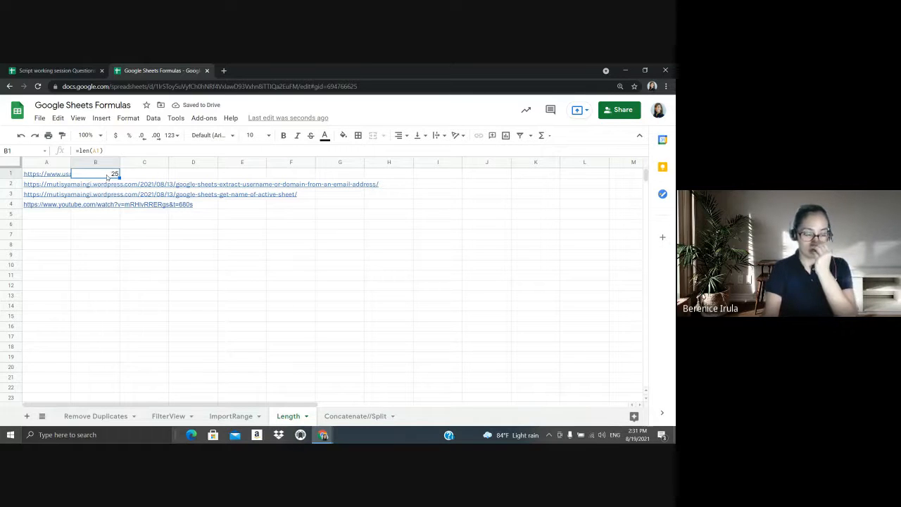
{"action": "left_click", "coordinate": [53, 174]}
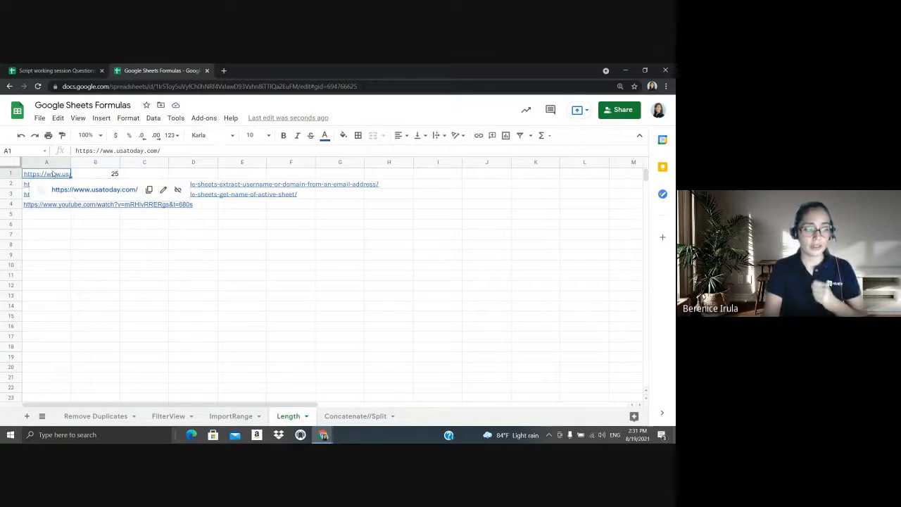
{"action": "left_click", "coordinate": [99, 175]}
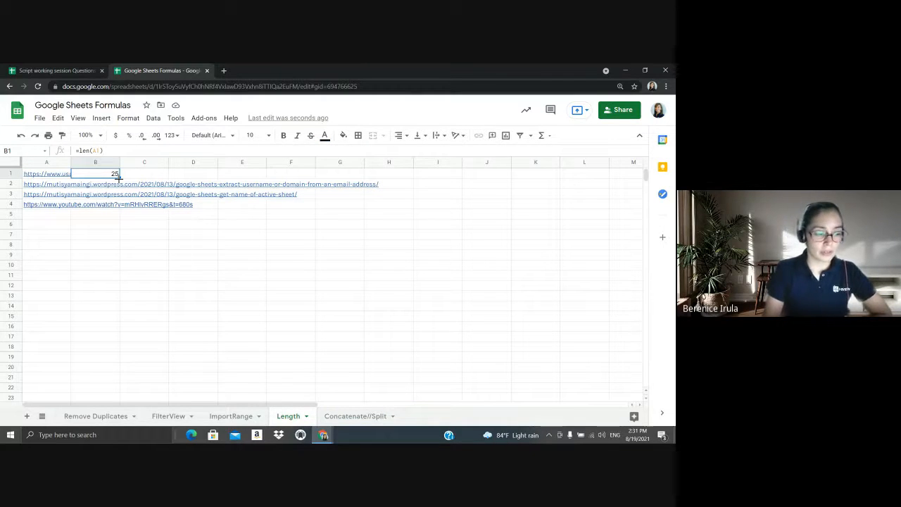
{"action": "left_click_drag", "start_coordinate": [118, 179], "coordinate": [118, 206]}
{"action": "right_click", "coordinate": [111, 206]}
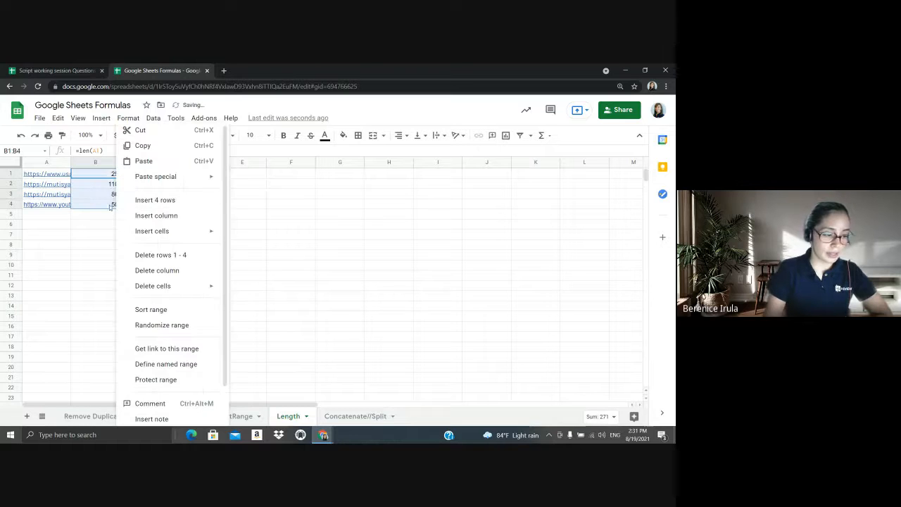
{"action": "left_click", "coordinate": [96, 185]}
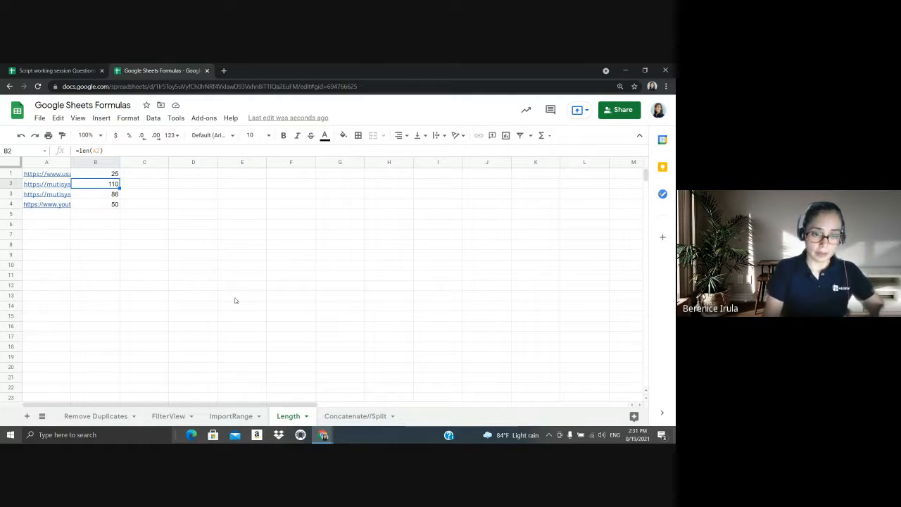
Switch to the Concatenate//Split sheet, select C1, and briefly shrink the window to check the formulas topics on the slide behind it
{"action": "left_click", "coordinate": [348, 420]}
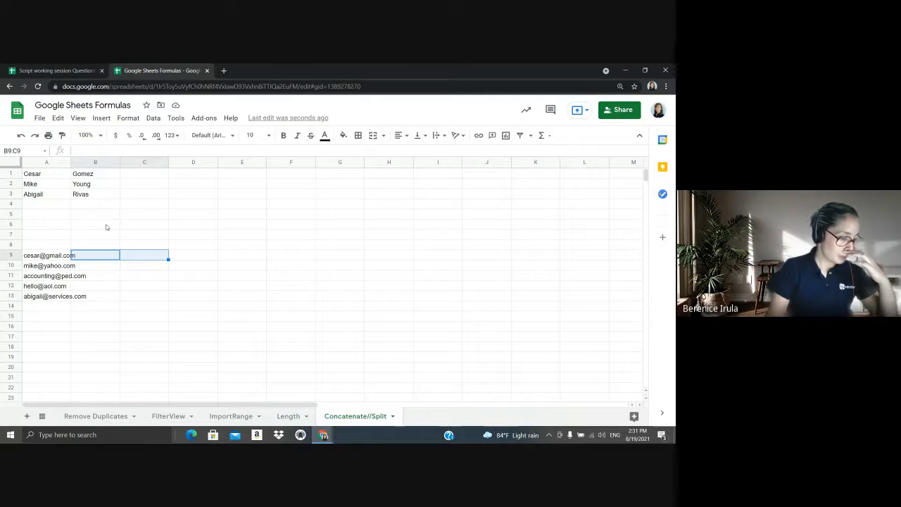
{"action": "left_click", "coordinate": [157, 176]}
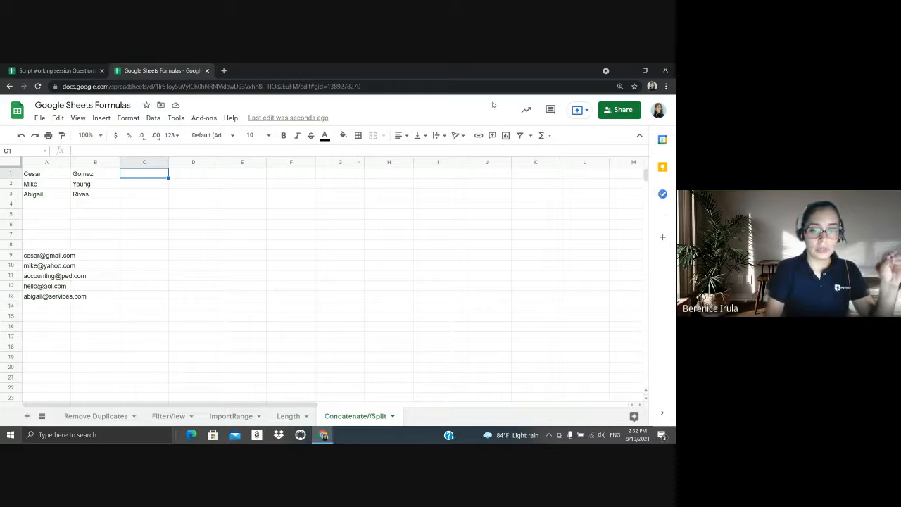
{"action": "left_click", "coordinate": [625, 70]}
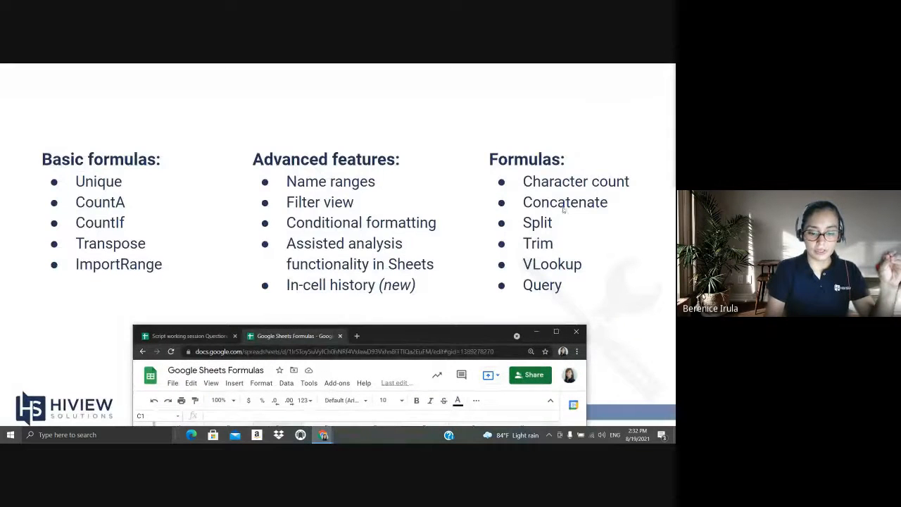
{"action": "left_click", "coordinate": [556, 330]}
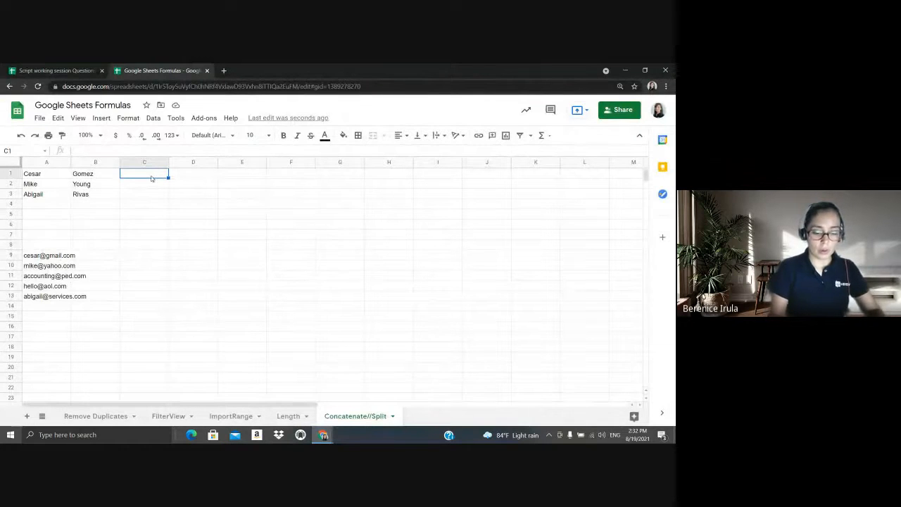
Join the first name in A1 with the surname in B2 by entering =CONCATENATE(a1,b2) in C1
{"action": "type", "text": "="}
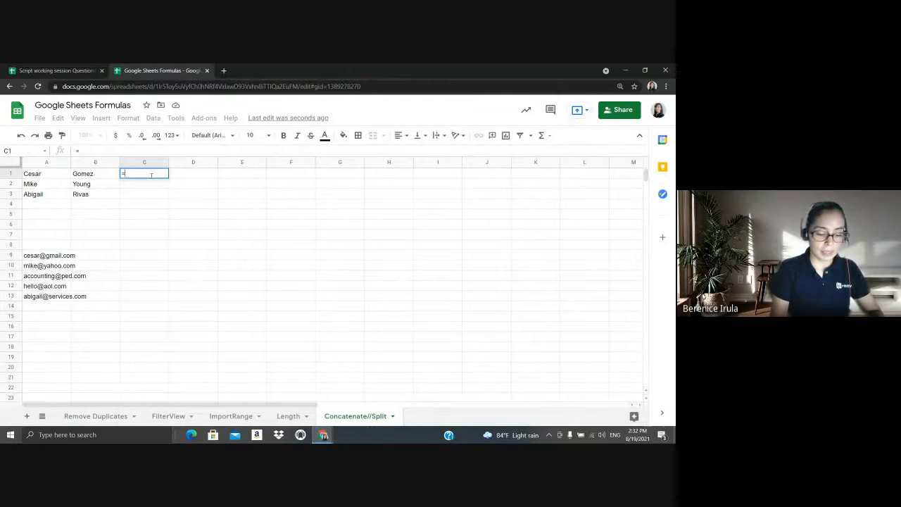
{"action": "type", "text": "con"}
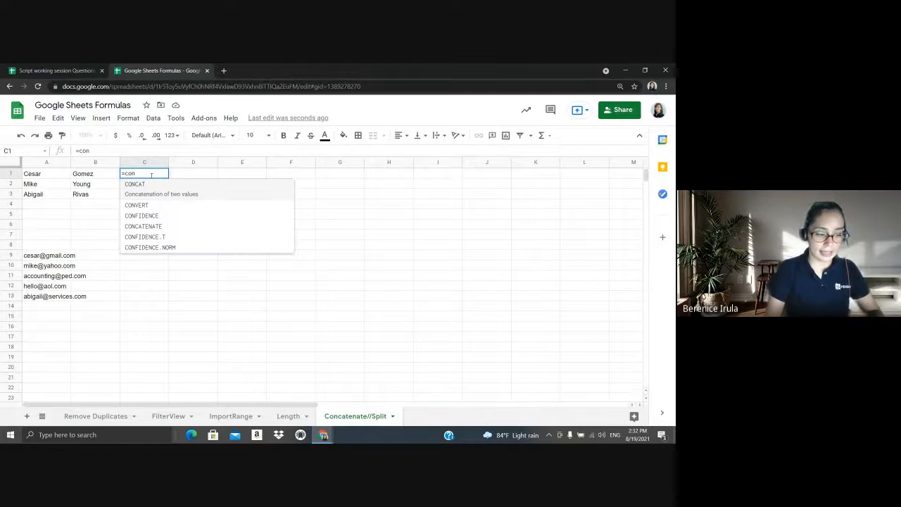
{"action": "type", "text": "ca"}
{"action": "left_click", "coordinate": [158, 204]}
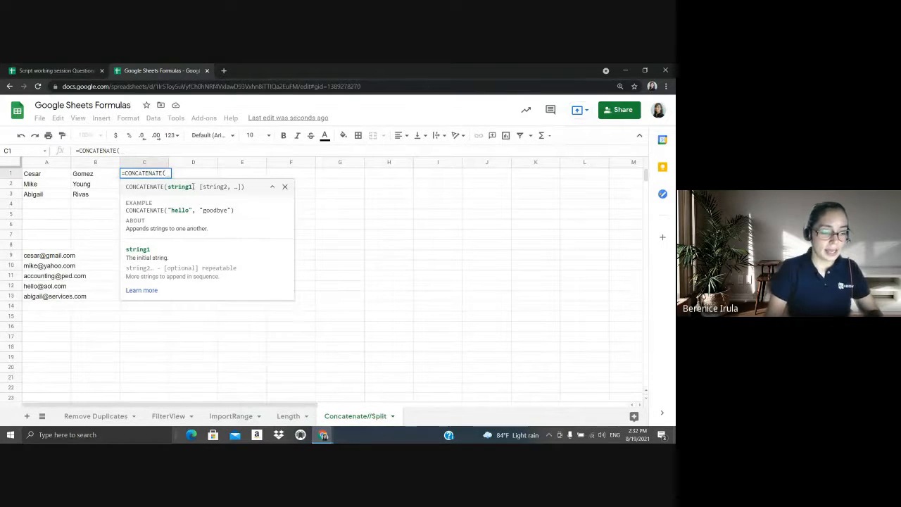
{"action": "type", "text": "a"}
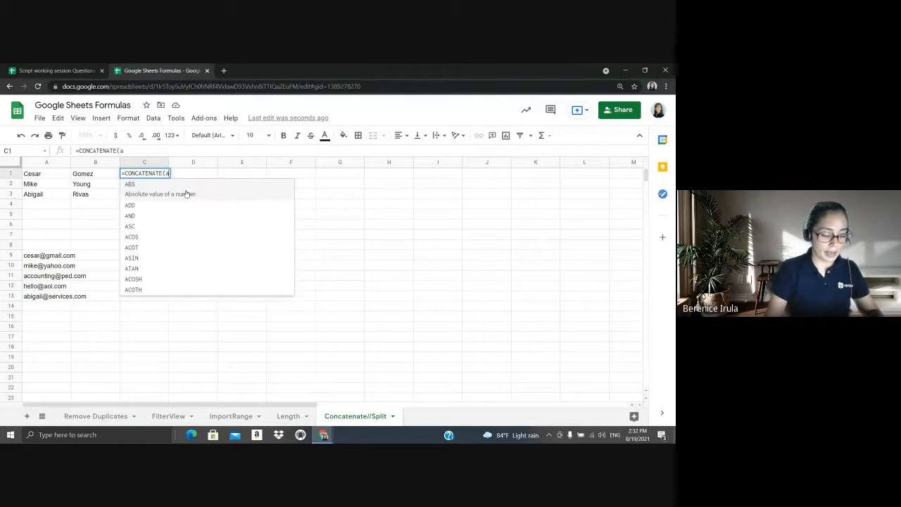
{"action": "type", "text": "1,"}
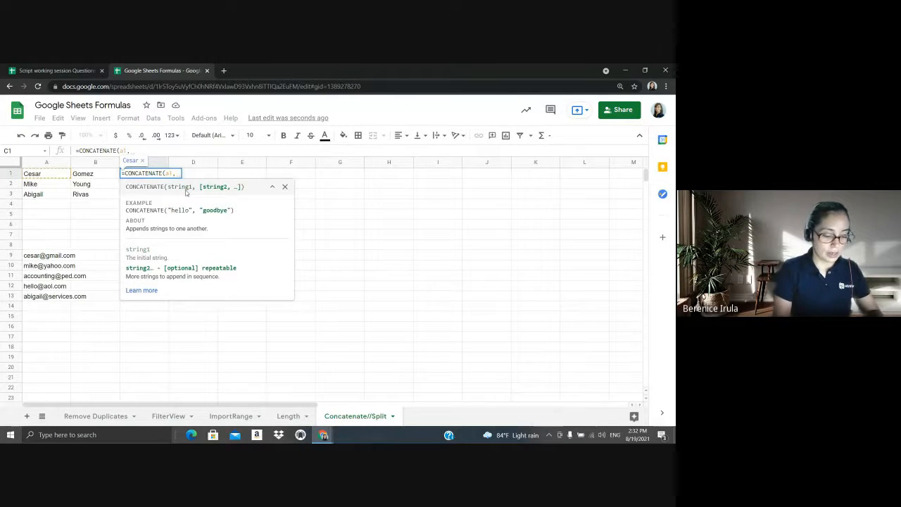
{"action": "type", "text": "b2"}
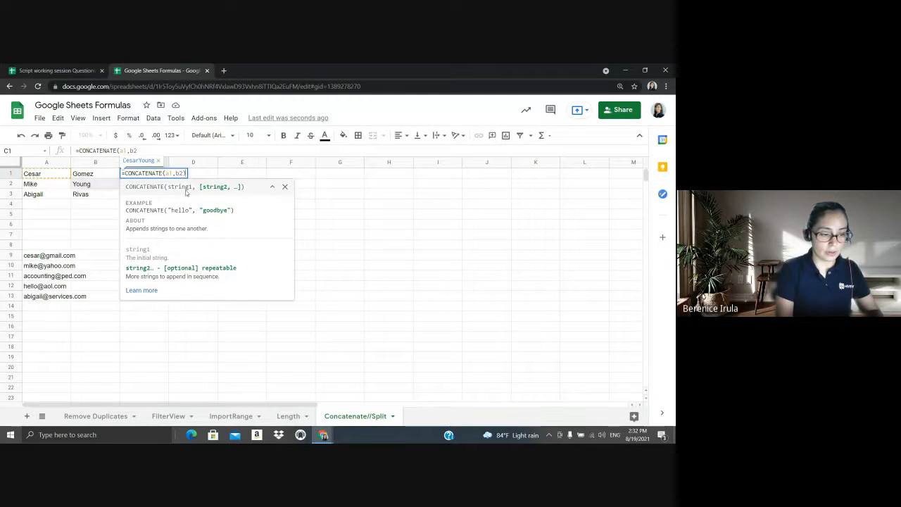
{"action": "type", "text": ")"}
{"action": "key", "text": "Return"}
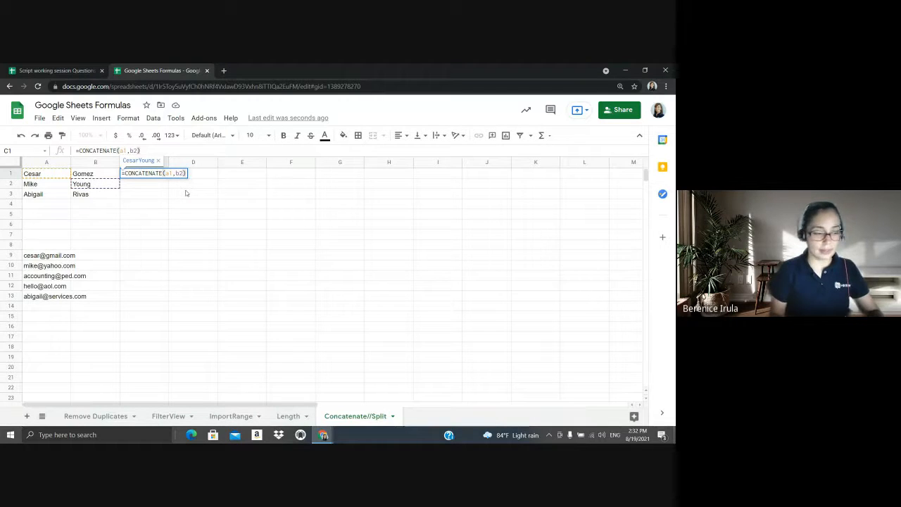
Add a space between the two names by changing the formula in C1 to =CONCATENATE(A1," ",B2)
{"action": "left_click", "coordinate": [150, 178]}
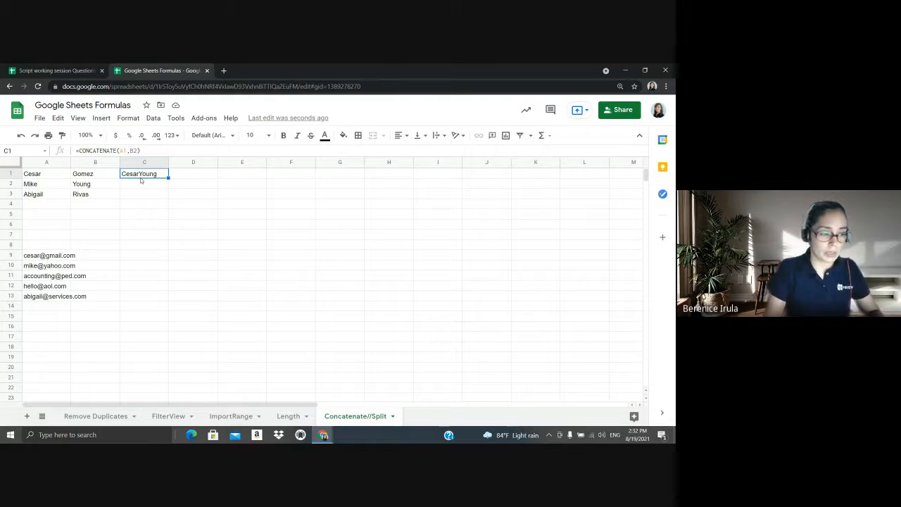
{"action": "left_click", "coordinate": [130, 150]}
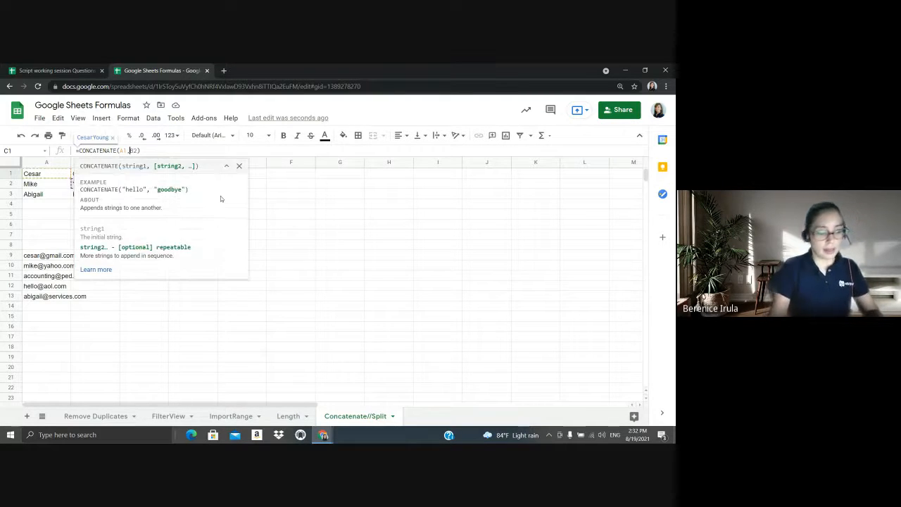
{"action": "type", "text": "\""}
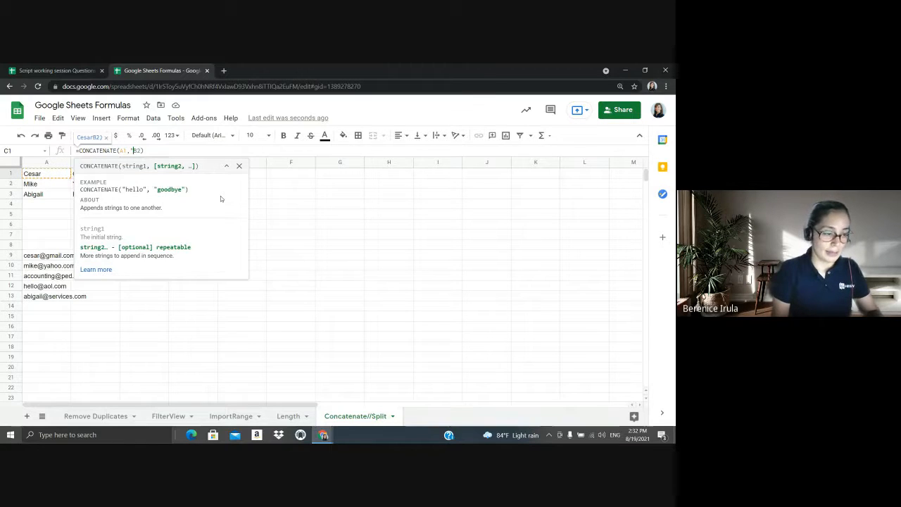
{"action": "type", "text": " \""}
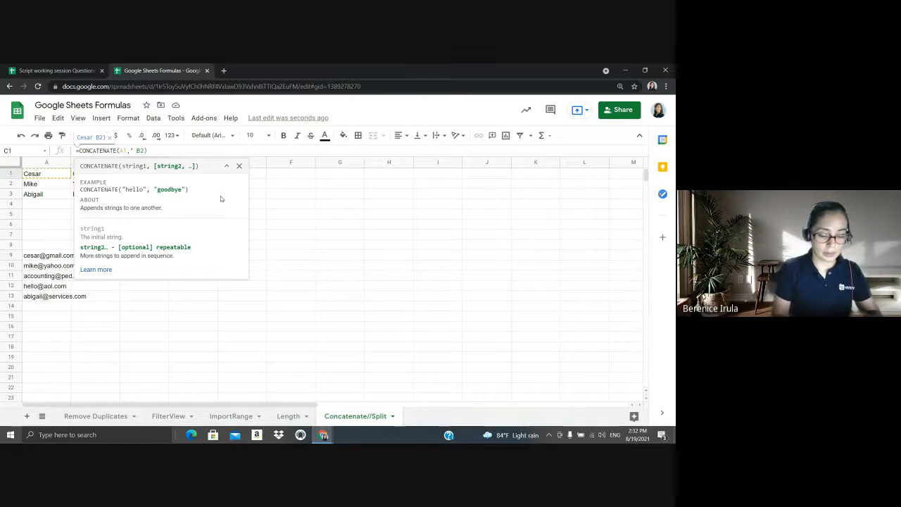
{"action": "type", "text": ","}
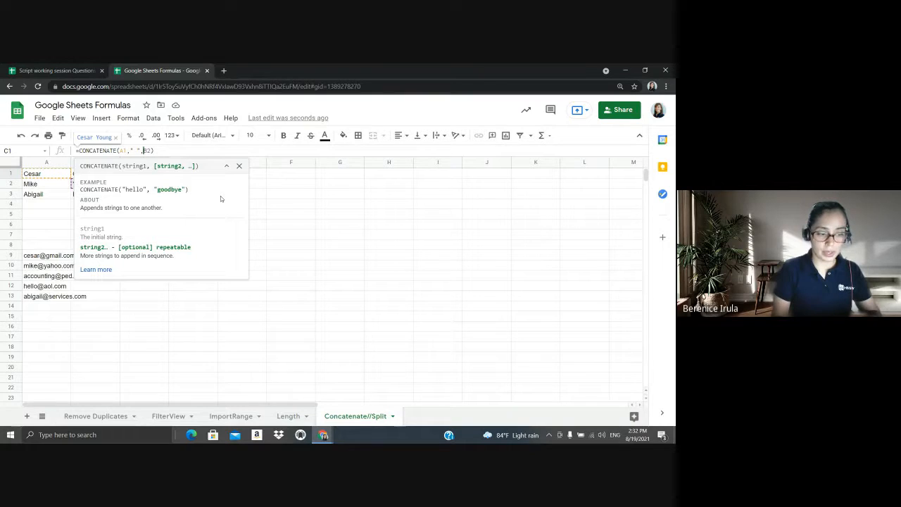
{"action": "key", "text": "Return"}
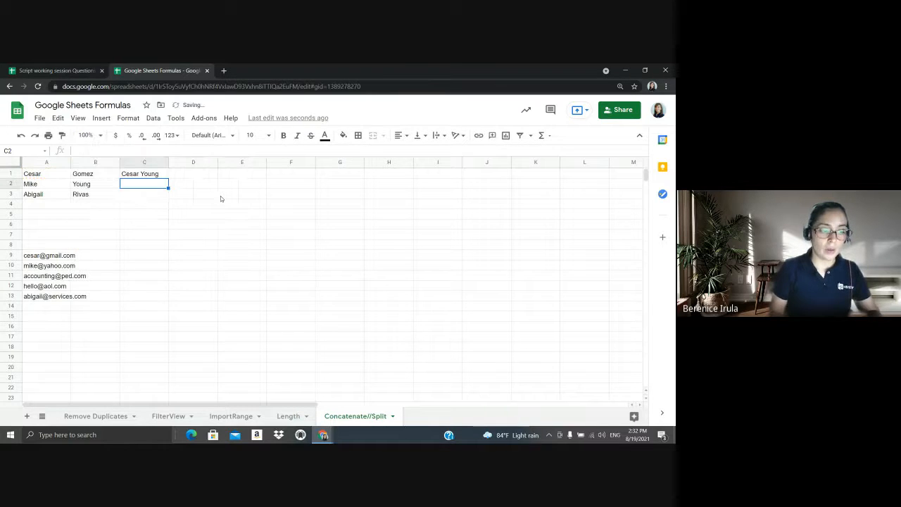
Fill the concatenation formula from C1 down to C3 and check the copied formula in C3
{"action": "left_click", "coordinate": [155, 176]}
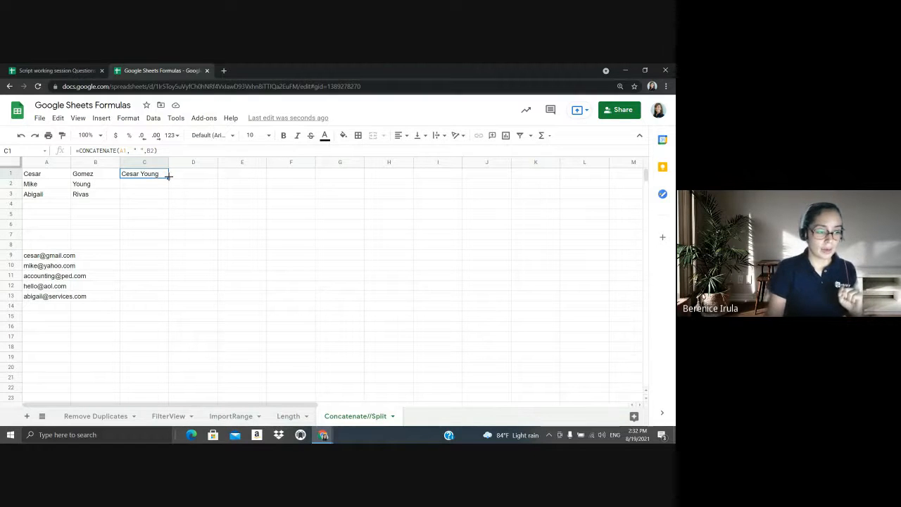
{"action": "left_click_drag", "start_coordinate": [168, 177], "coordinate": [167, 194]}
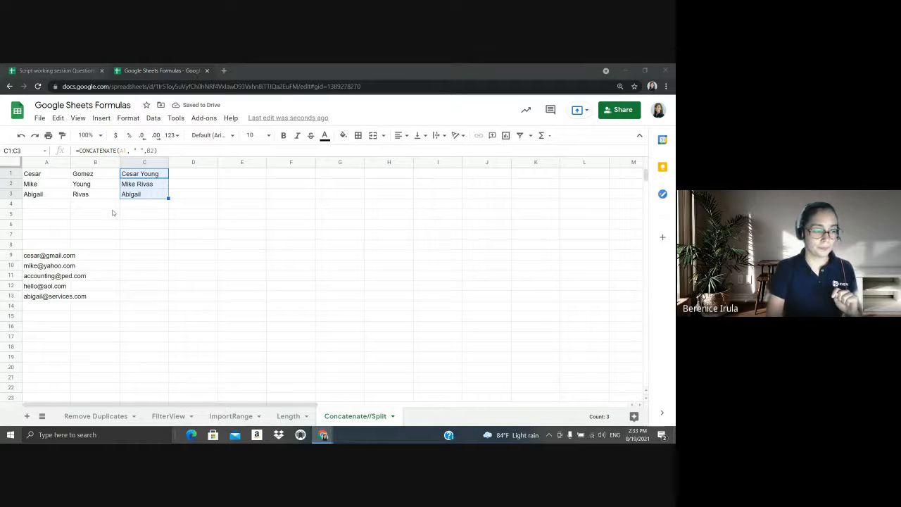
{"action": "left_click", "coordinate": [146, 195]}
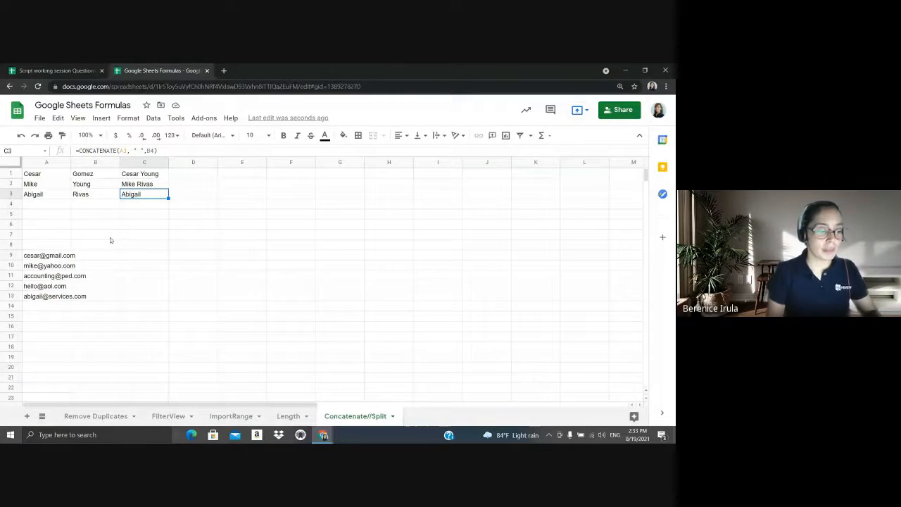
Split the e-mail address in A9 at the @ sign by entering =SPLIT(A9, " @") in B9
{"action": "left_click", "coordinate": [131, 255]}
{"action": "left_click", "coordinate": [104, 257]}
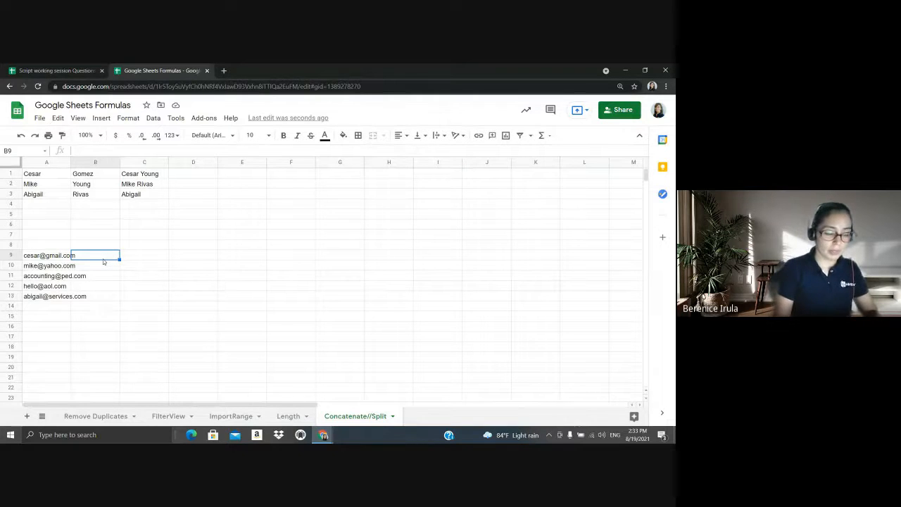
{"action": "type", "text": "="}
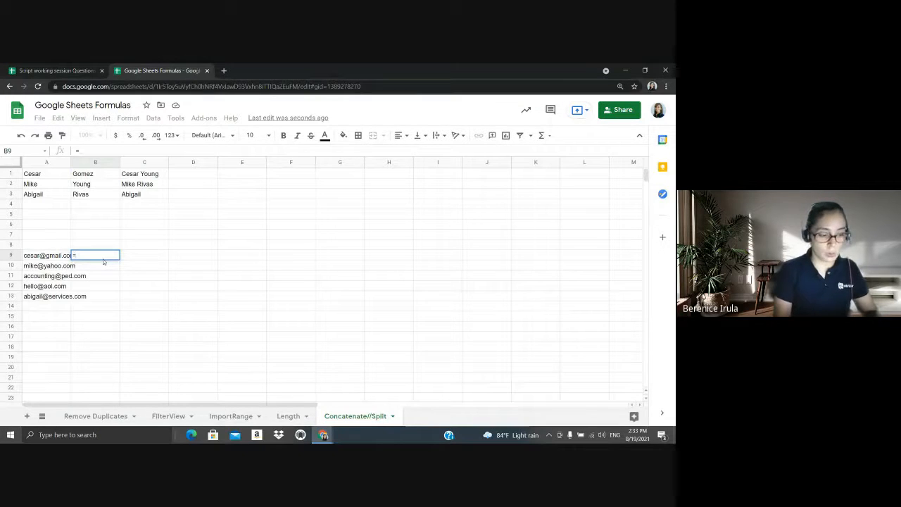
{"action": "type", "text": "spli"}
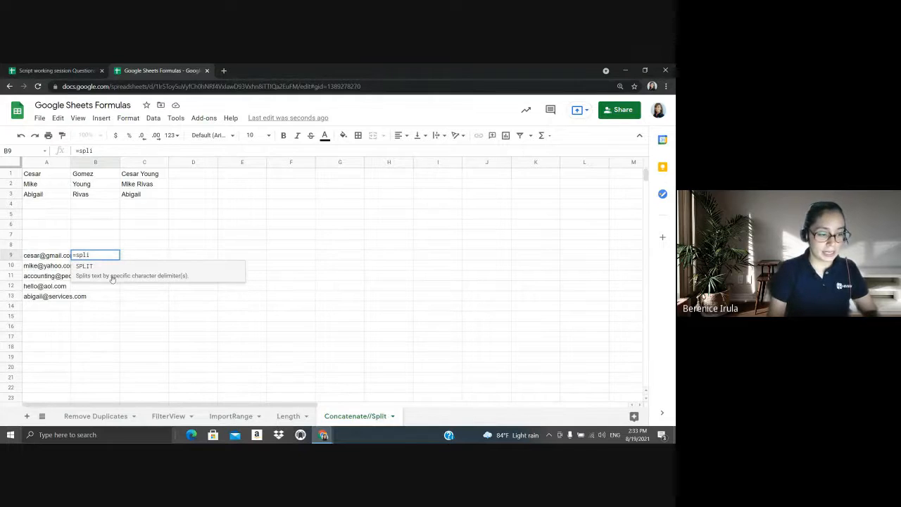
{"action": "left_click", "coordinate": [112, 276]}
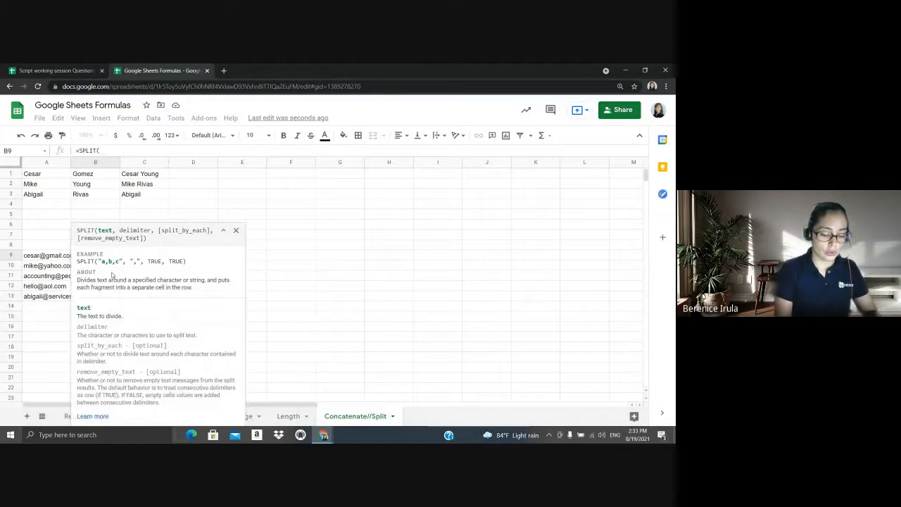
{"action": "type", "text": "("}
{"action": "key", "text": "BackSpace"}
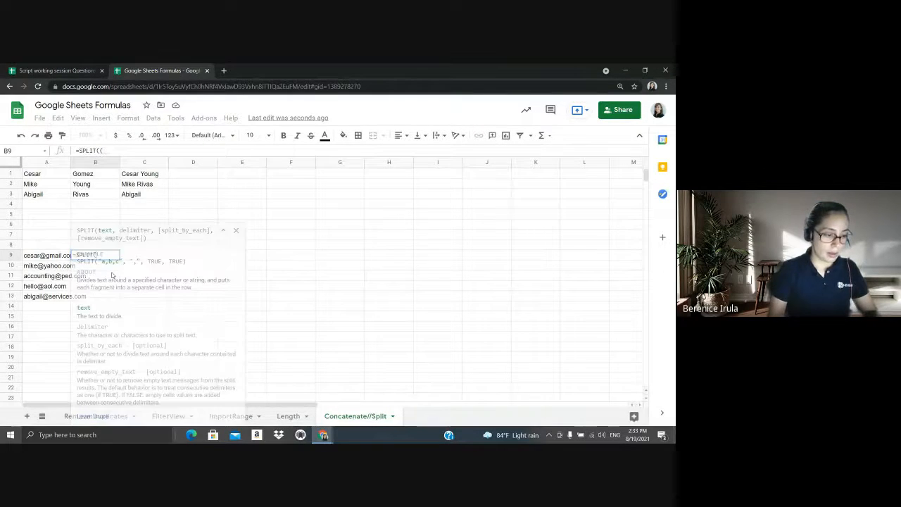
{"action": "left_click", "coordinate": [61, 258]}
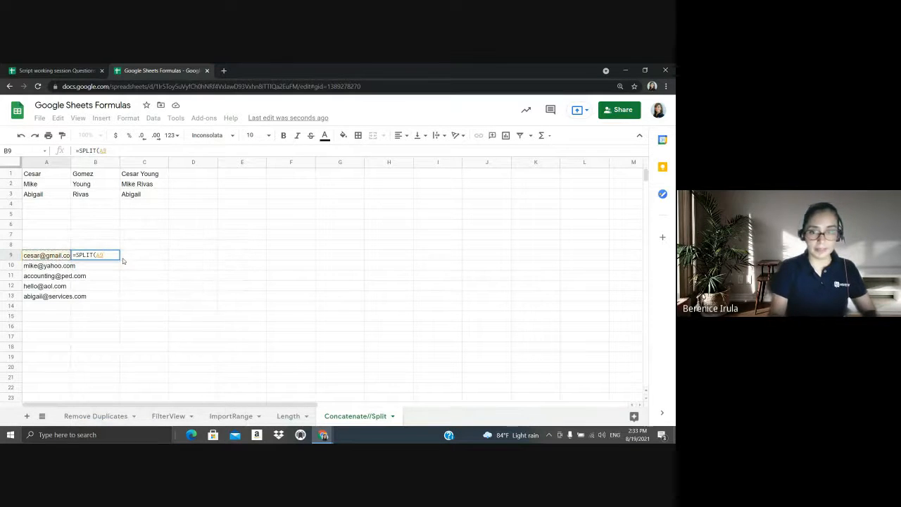
{"action": "type", "text": ","}
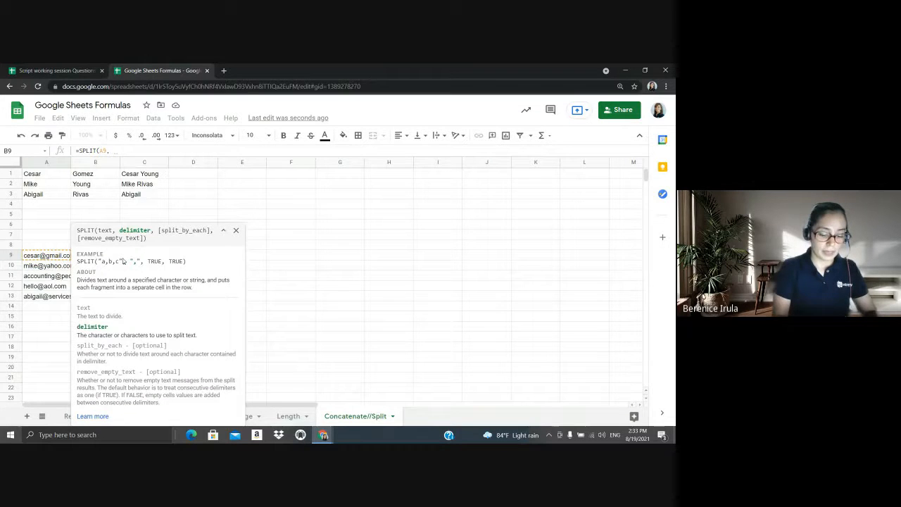
{"action": "type", "text": " \""}
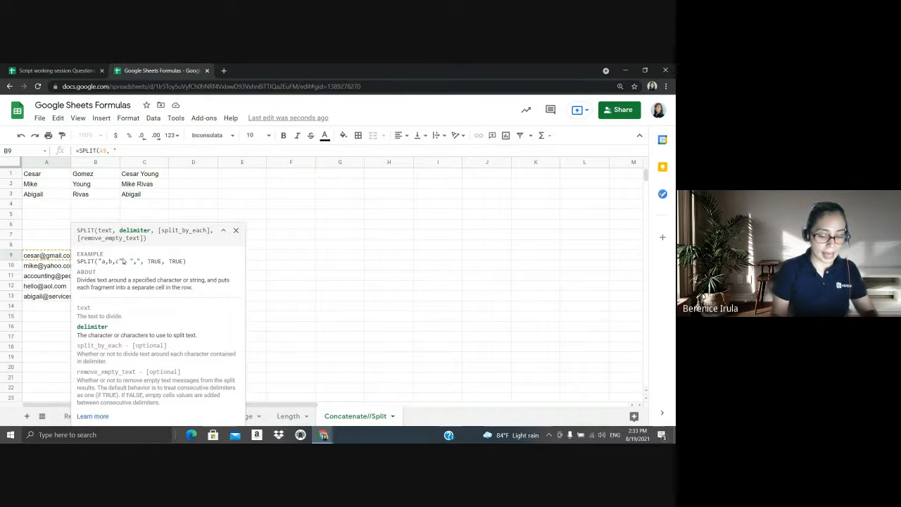
{"action": "type", "text": "@\""}
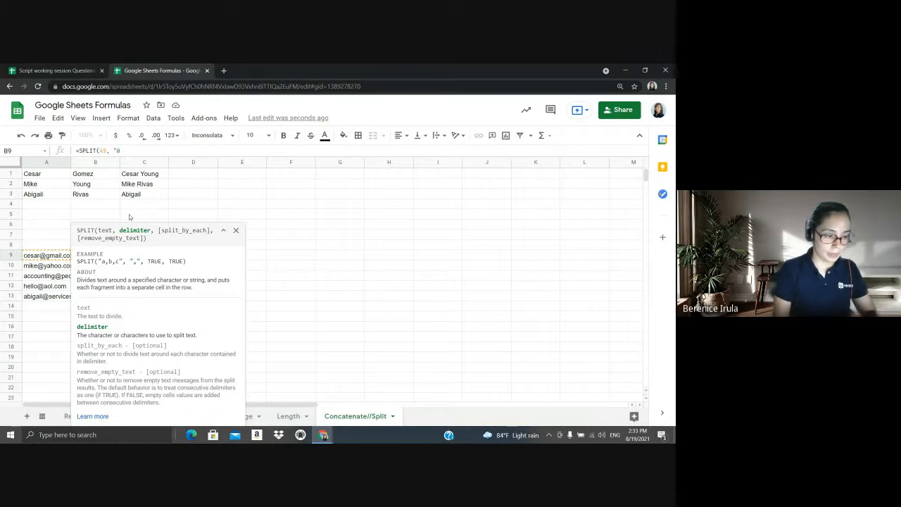
{"action": "type", "text": ")"}
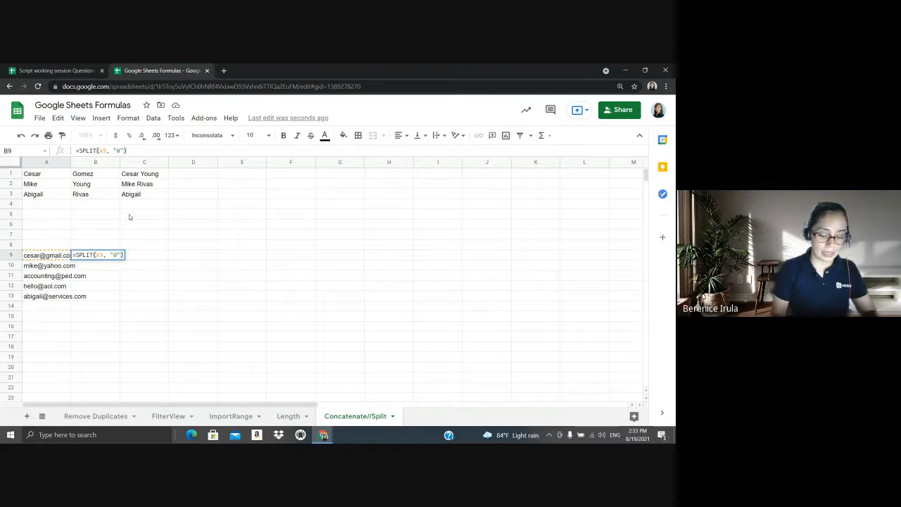
{"action": "key", "text": "Left"}
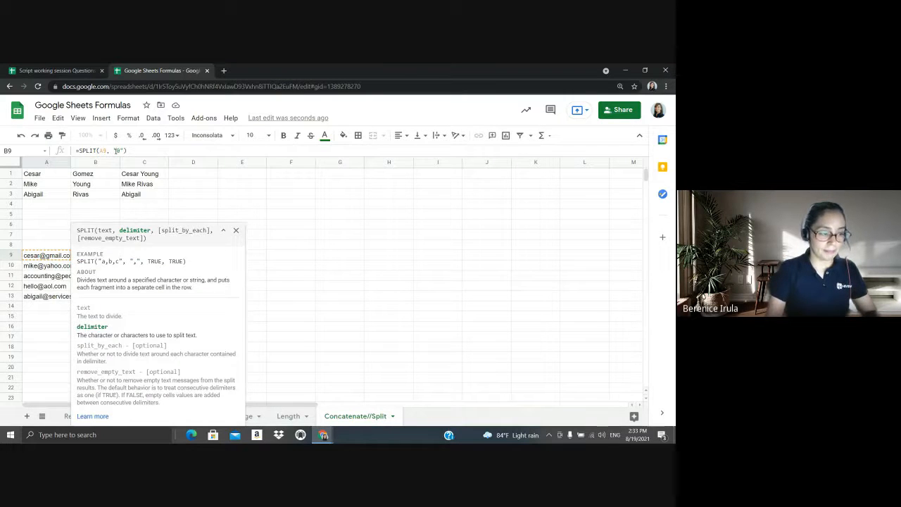
{"action": "left_click", "coordinate": [116, 151]}
{"action": "key", "text": "Return"}
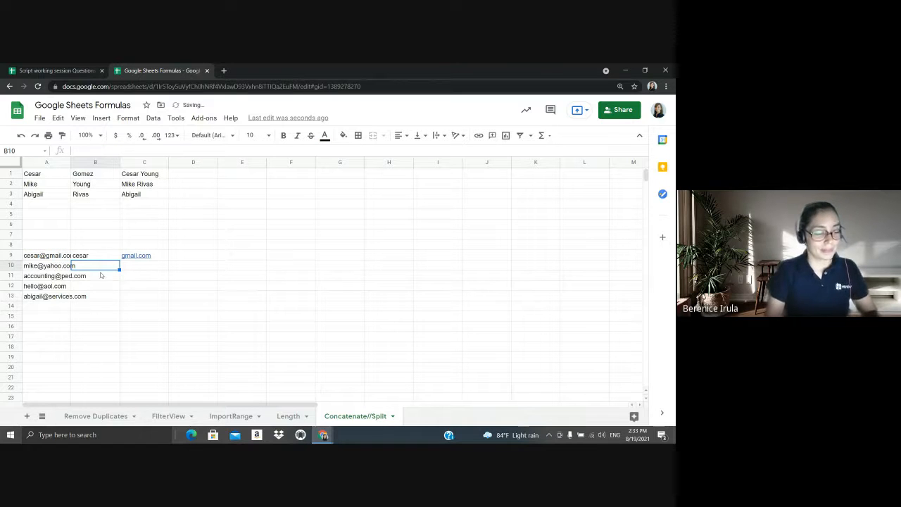
Fill the SPLIT formula from B9 down to B13, and briefly shrink the window to check the formulas topics on the slide
{"action": "left_click", "coordinate": [103, 258]}
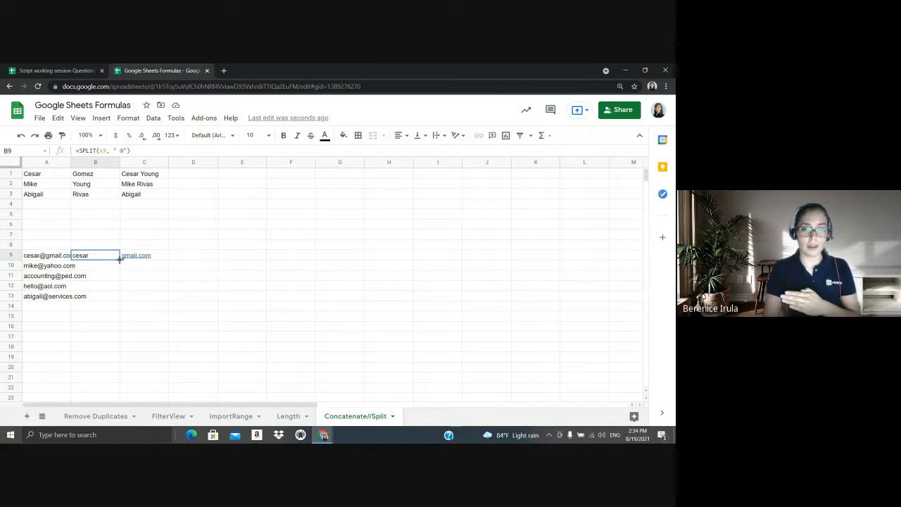
{"action": "left_click_drag", "start_coordinate": [119, 269], "coordinate": [116, 299]}
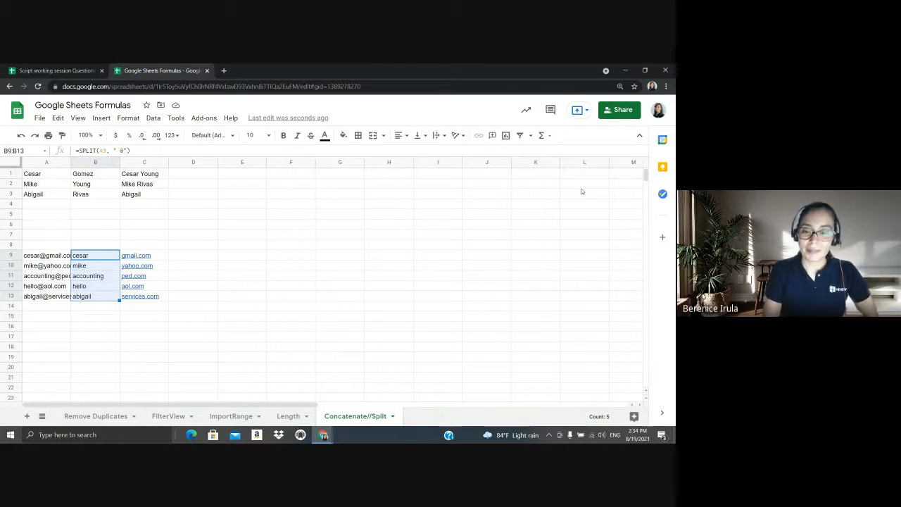
{"action": "left_click", "coordinate": [646, 73]}
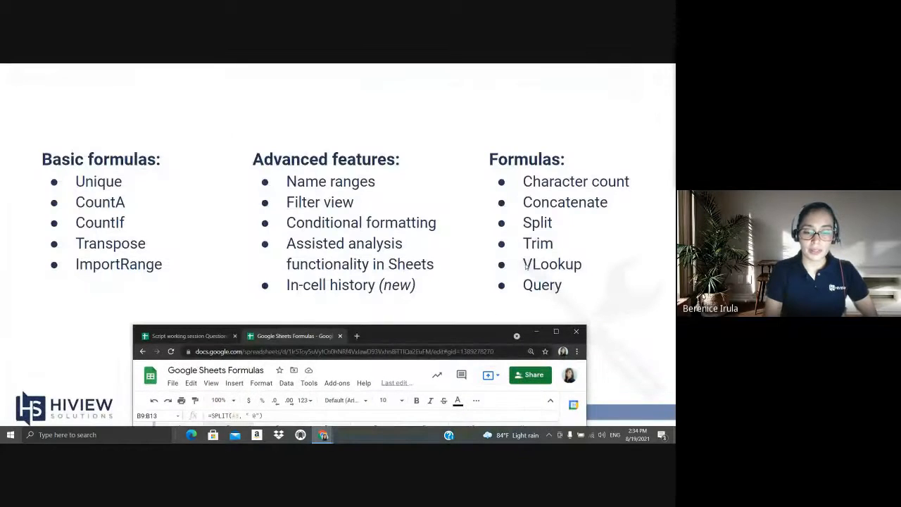
{"action": "left_click", "coordinate": [555, 331]}
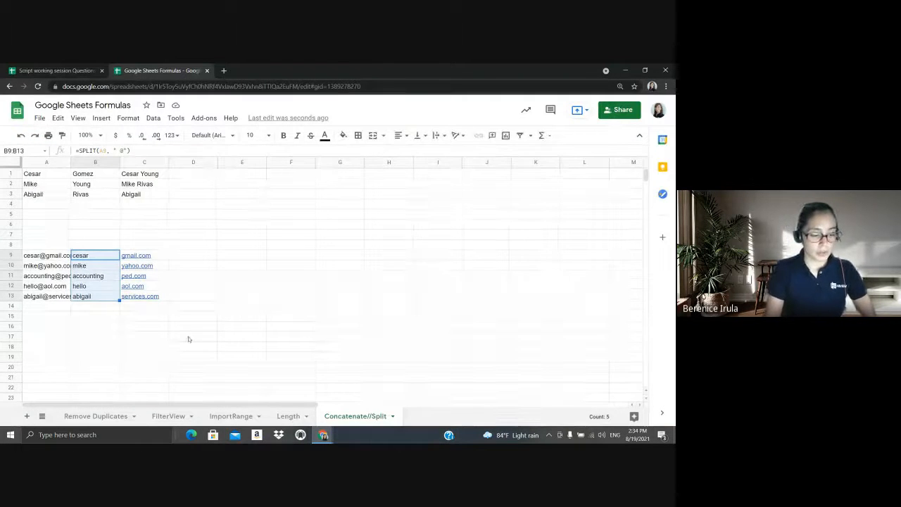
On the Remove Duplicates sheet, insert extra leading spaces before the country names in F2 through F5
{"action": "left_click", "coordinate": [95, 416]}
{"action": "left_click", "coordinate": [278, 186]}
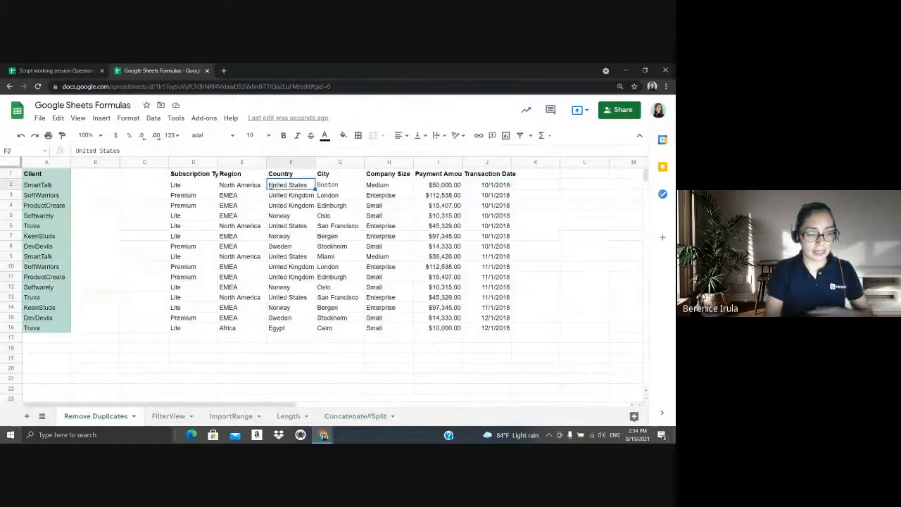
{"action": "double_click", "coordinate": [269, 183]}
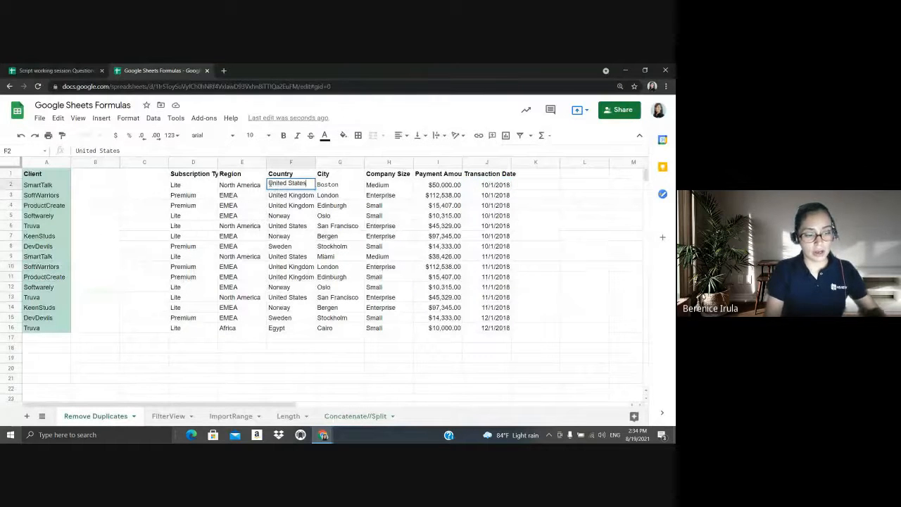
{"action": "key", "text": "Return"}
{"action": "double_click", "coordinate": [271, 196]}
{"action": "double_click", "coordinate": [271, 195]}
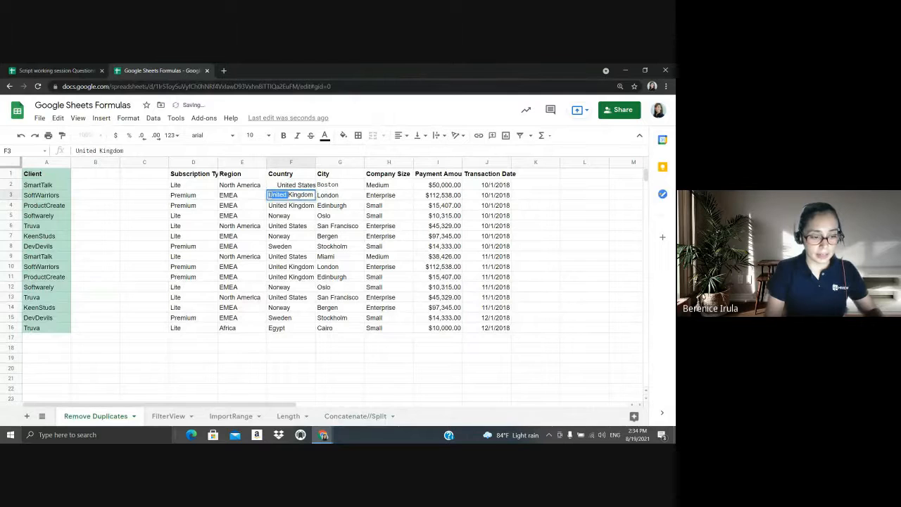
{"action": "left_click", "coordinate": [271, 195]}
{"action": "double_click", "coordinate": [271, 205]}
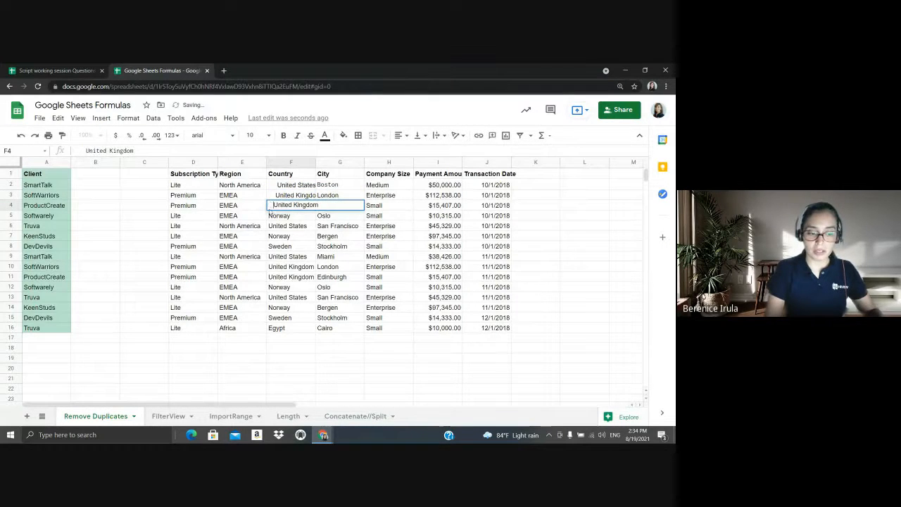
{"action": "double_click", "coordinate": [270, 215]}
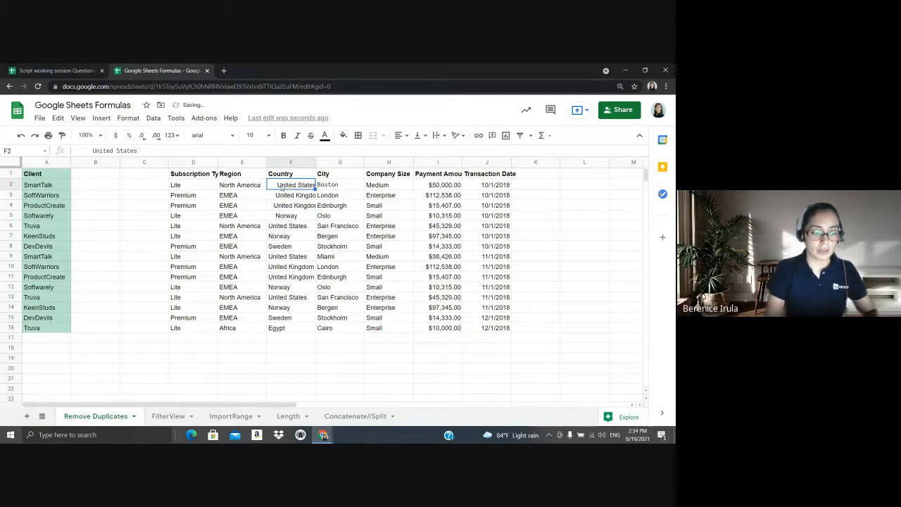
Trim the whitespace from the country names in F2:F5 using Trim whitespace, dismiss the confirmation, and select F3
{"action": "left_click_drag", "start_coordinate": [285, 187], "coordinate": [284, 219]}
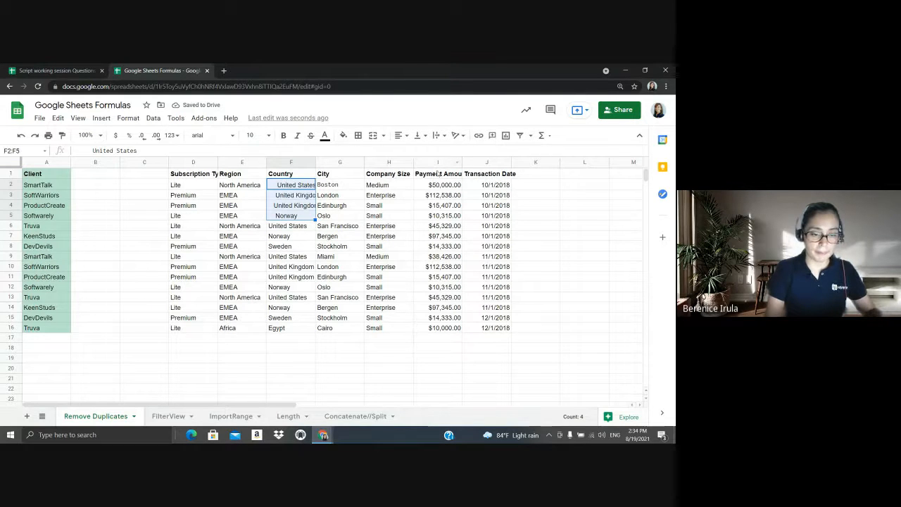
{"action": "left_click", "coordinate": [399, 135]}
{"action": "left_click", "coordinate": [399, 151]}
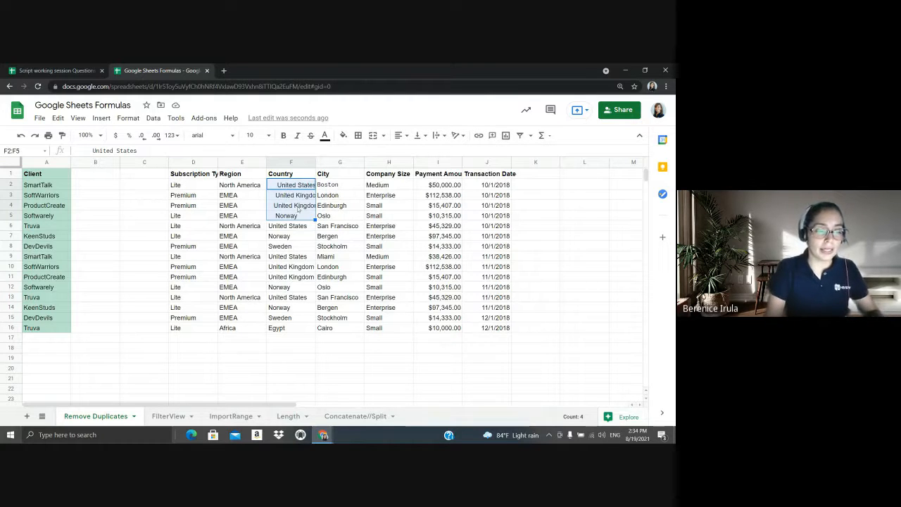
{"action": "left_click", "coordinate": [152, 118]}
{"action": "scroll", "coordinate": [185, 191], "scroll_direction": "down", "scroll_amount": 2}
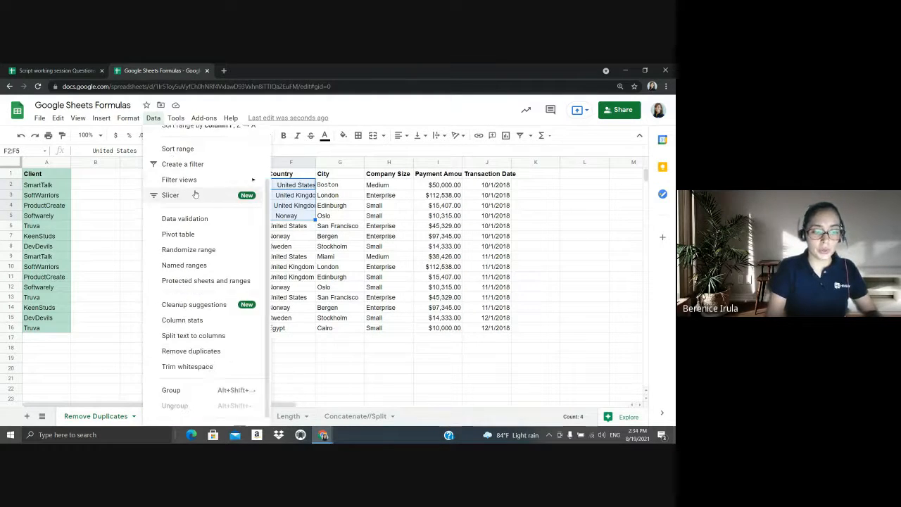
{"action": "mouse_move", "coordinate": [213, 184]}
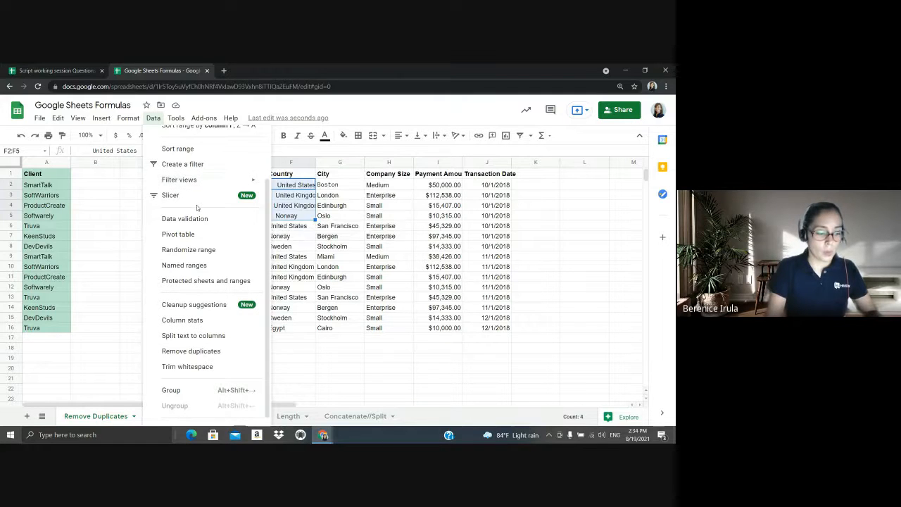
{"action": "scroll", "coordinate": [197, 205], "scroll_direction": "down", "scroll_amount": 1}
{"action": "left_click", "coordinate": [201, 354]}
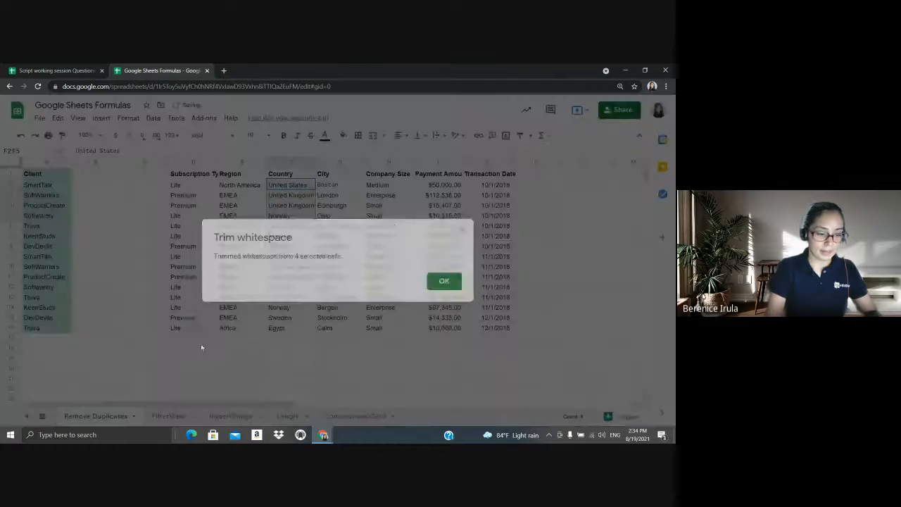
{"action": "left_click", "coordinate": [444, 286]}
{"action": "left_click", "coordinate": [312, 196]}
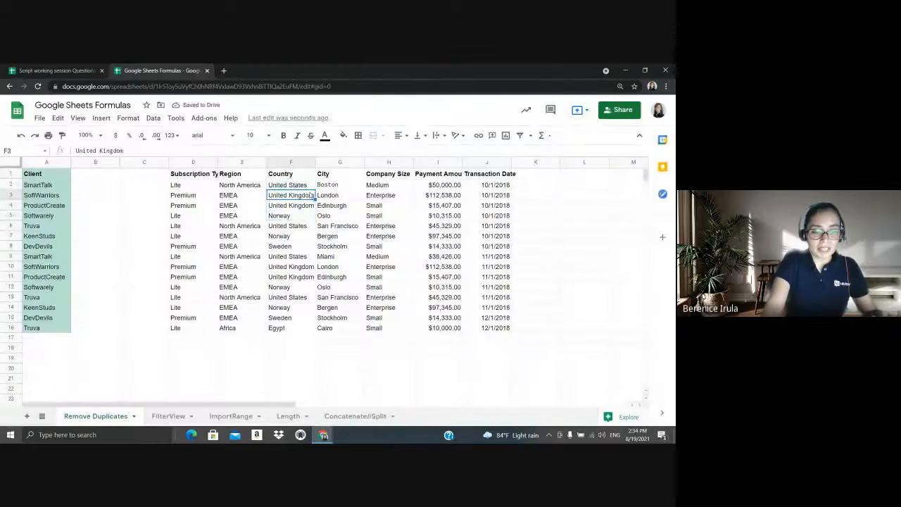
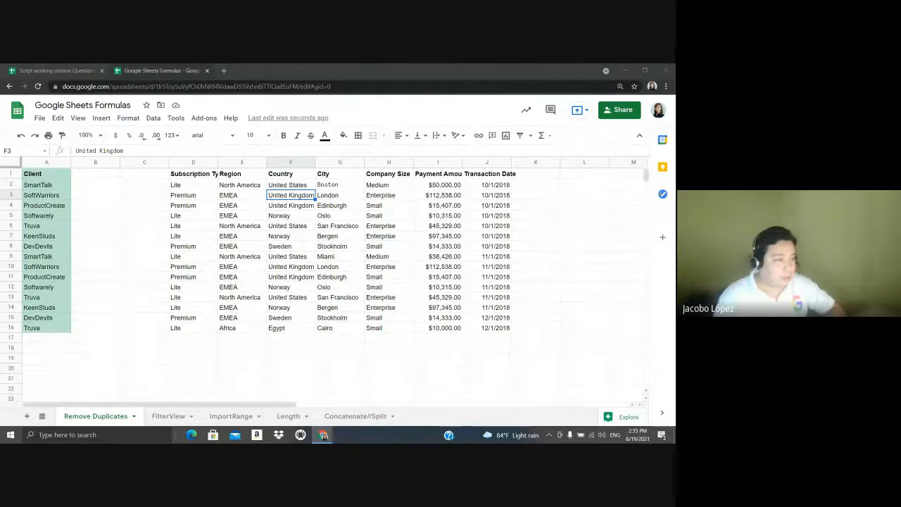
Return to the Concatenate//Split sheet and check the concatenation formulas in C3 and C2
{"action": "left_click", "coordinate": [354, 416]}
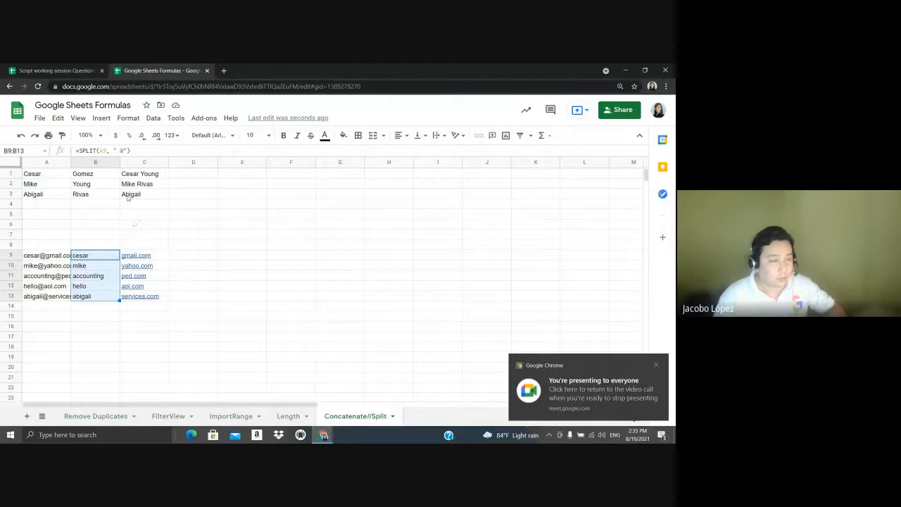
{"action": "left_click", "coordinate": [143, 196]}
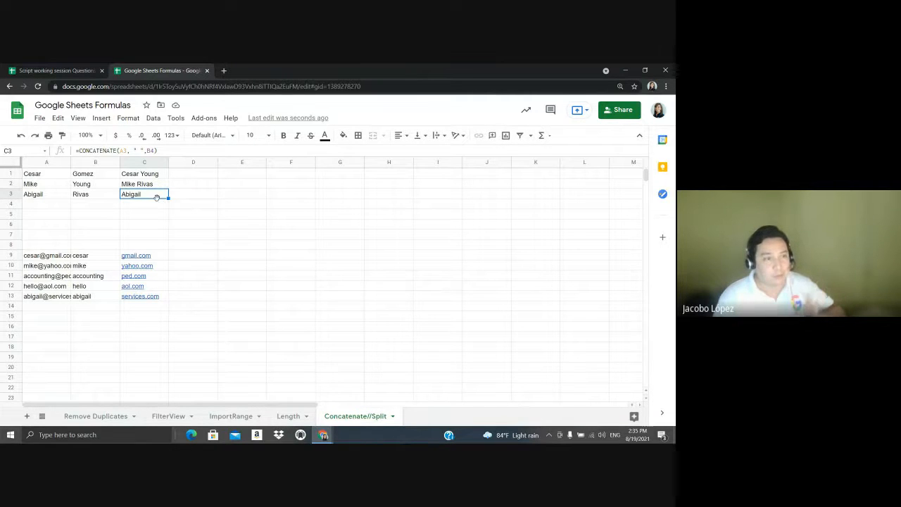
{"action": "left_click", "coordinate": [159, 187]}
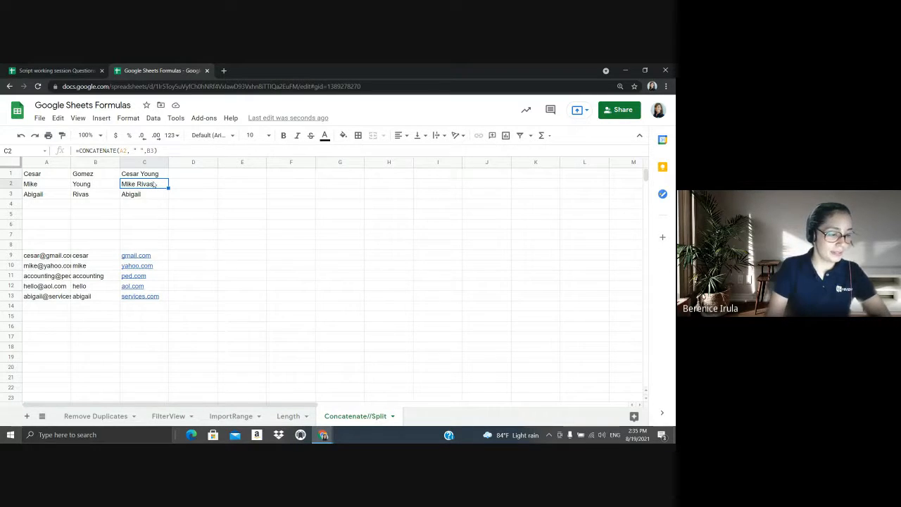
Correct the surname reference in C1 by changing the formula to =CONCATENATE(A1, " ",B1)
{"action": "left_click", "coordinate": [163, 176]}
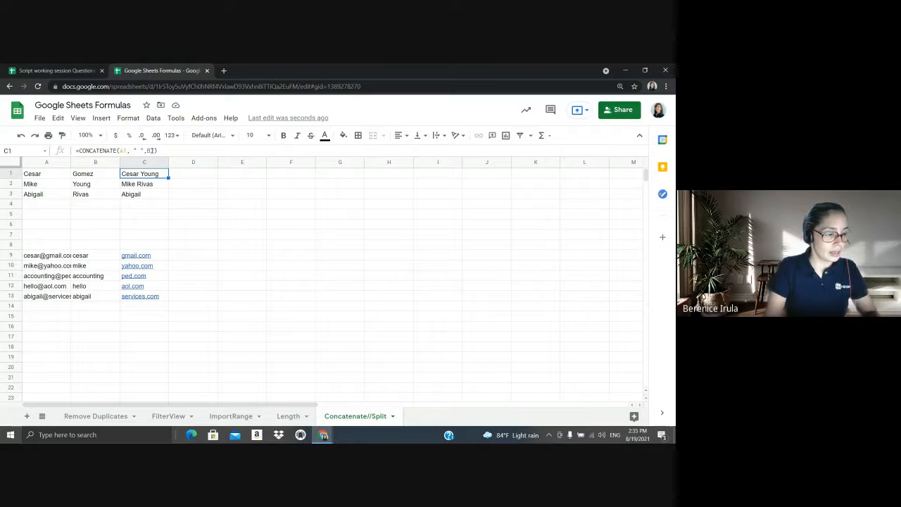
{"action": "left_click", "coordinate": [151, 150]}
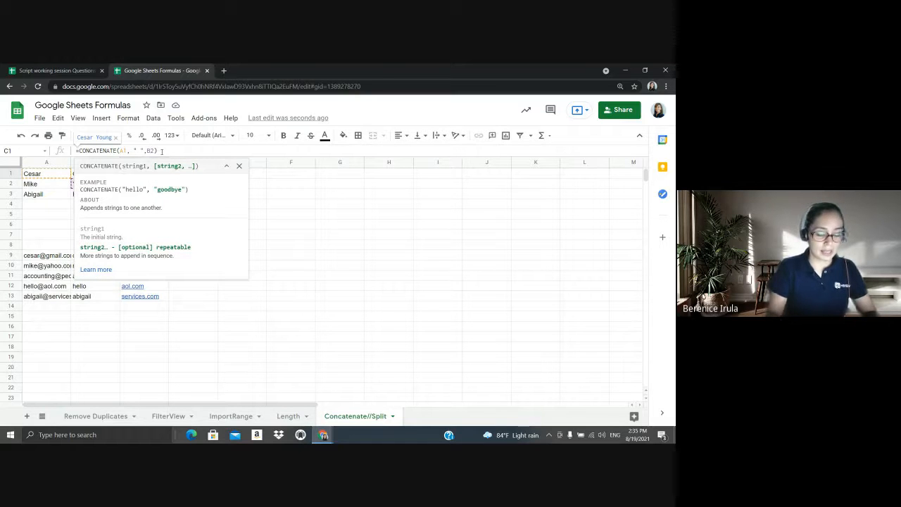
{"action": "key", "text": "Delete"}
{"action": "type", "text": "1"}
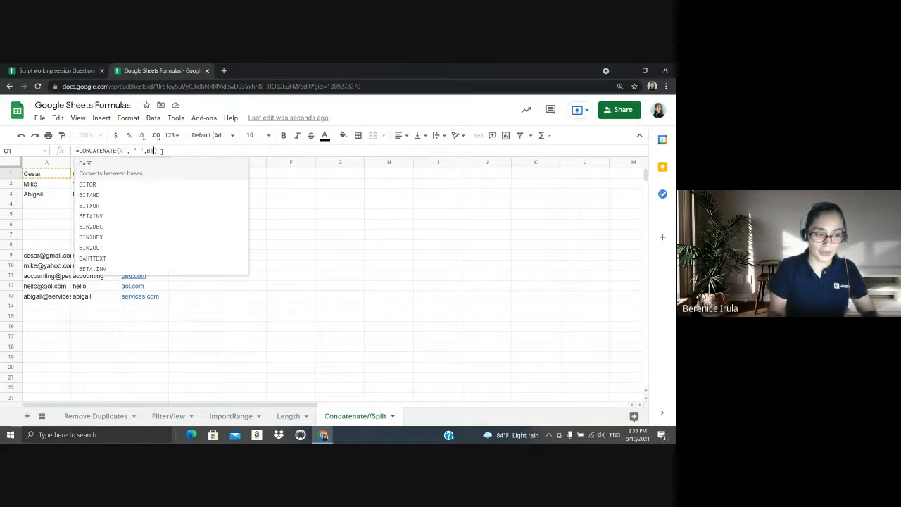
{"action": "key", "text": "Return"}
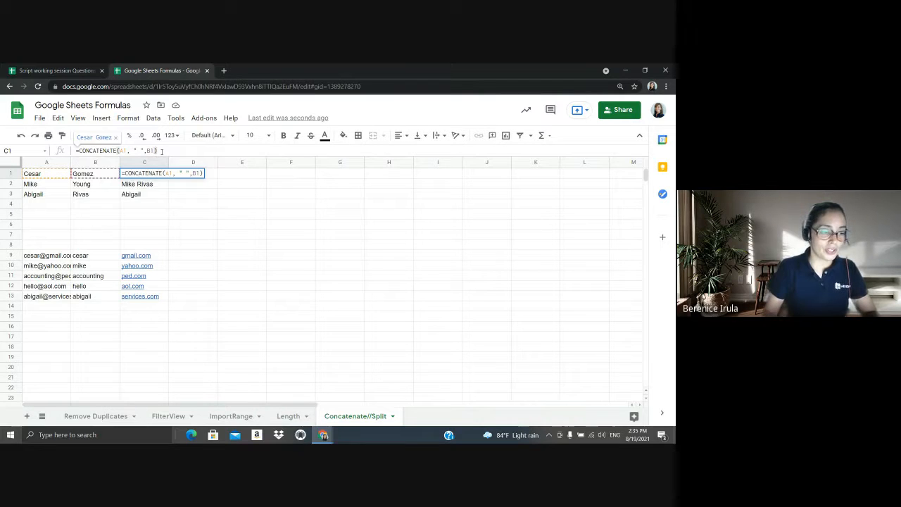
Fill the concatenation formula from C1 down through C3, and select C1 again
{"action": "left_click", "coordinate": [157, 151]}
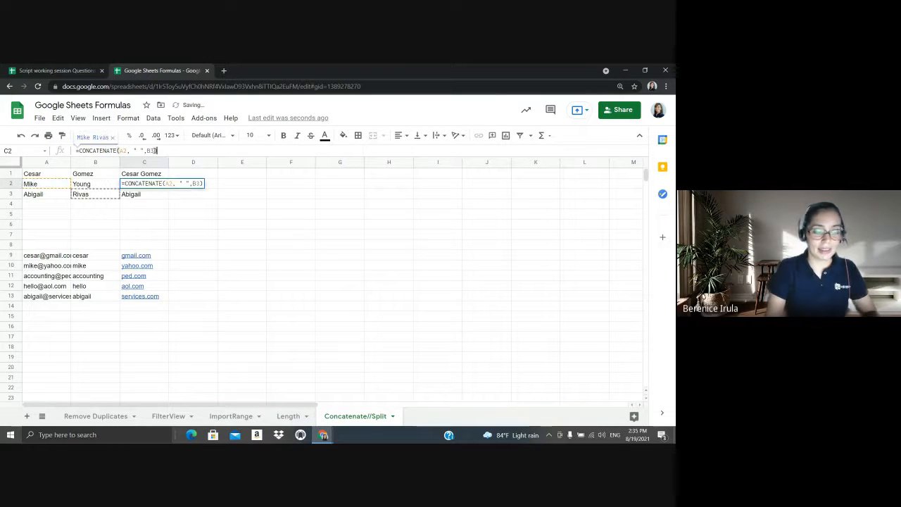
{"action": "left_click", "coordinate": [166, 176]}
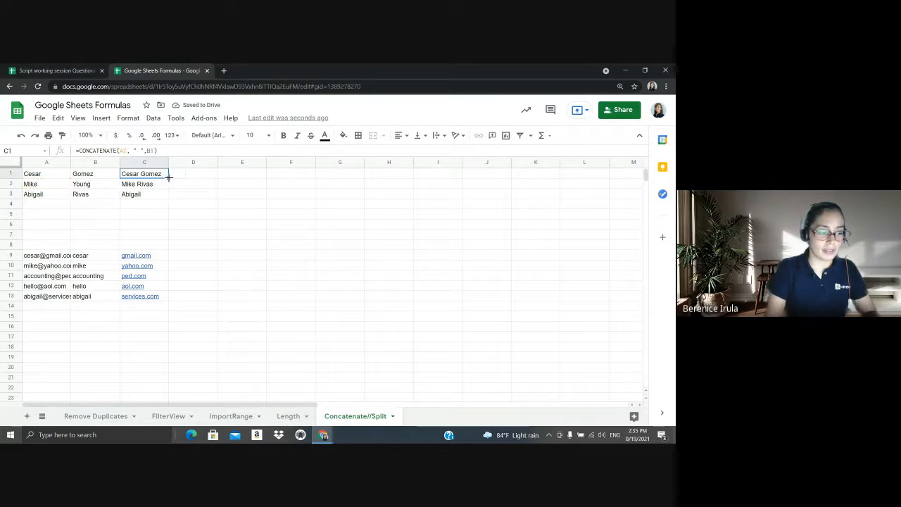
{"action": "left_click_drag", "start_coordinate": [168, 178], "coordinate": [167, 195]}
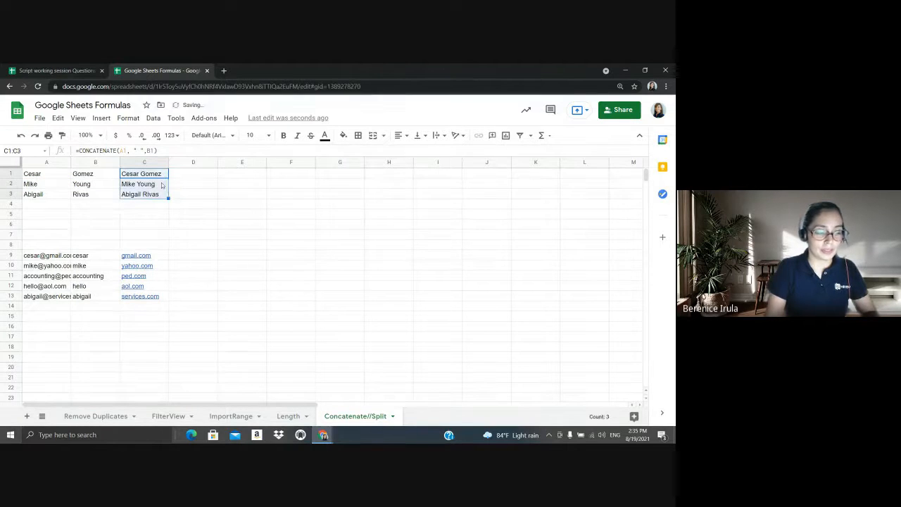
{"action": "left_click", "coordinate": [161, 174]}
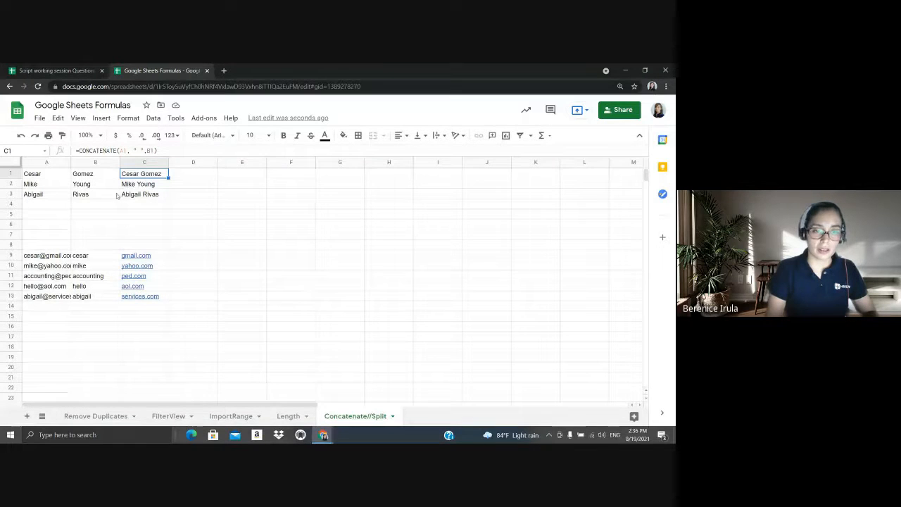
{"action": "left_click", "coordinate": [645, 70]}
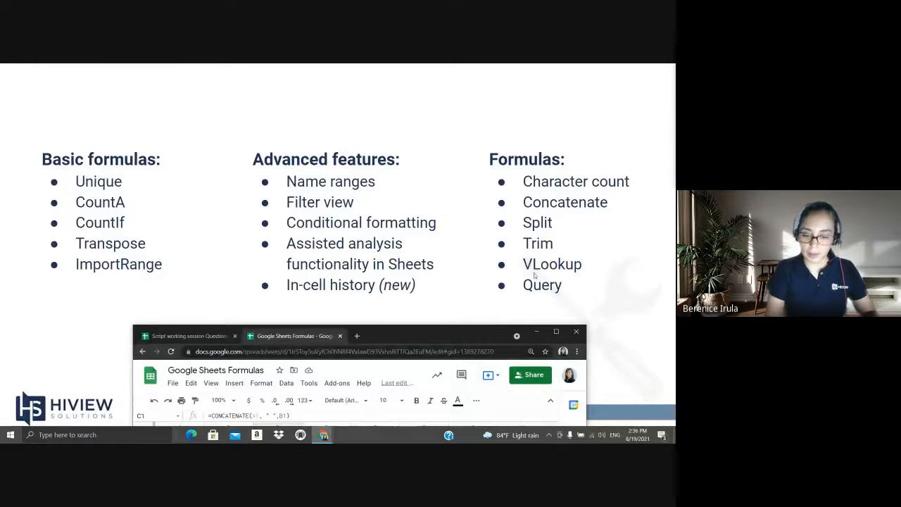
{"action": "left_click", "coordinate": [556, 331]}
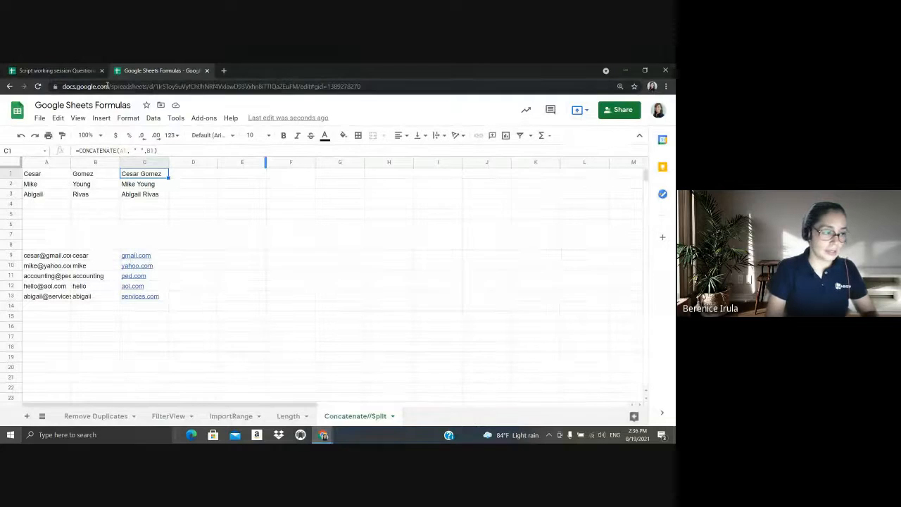
On the Remove Duplicates sheet, delete the "Cell is not empty" conditional formatting rule from the client column A1:A16
{"action": "left_click", "coordinate": [112, 417]}
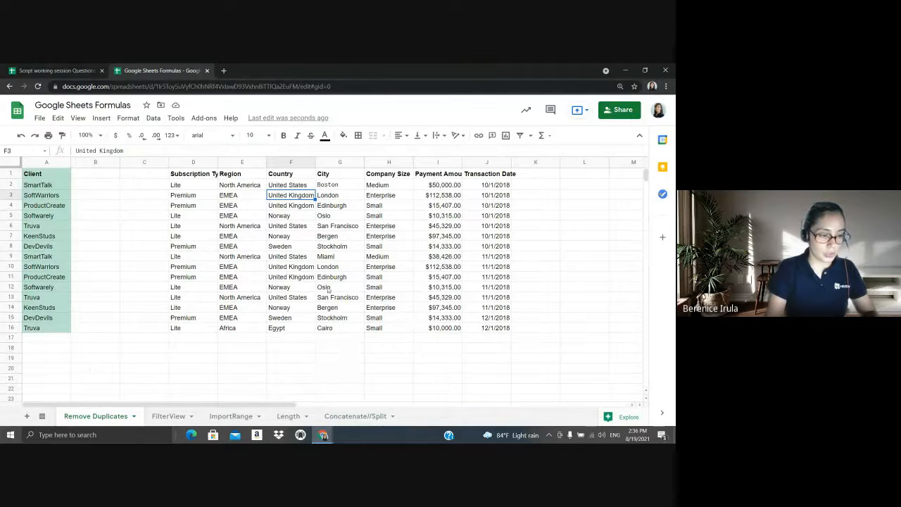
{"action": "left_click_drag", "start_coordinate": [42, 174], "coordinate": [51, 328]}
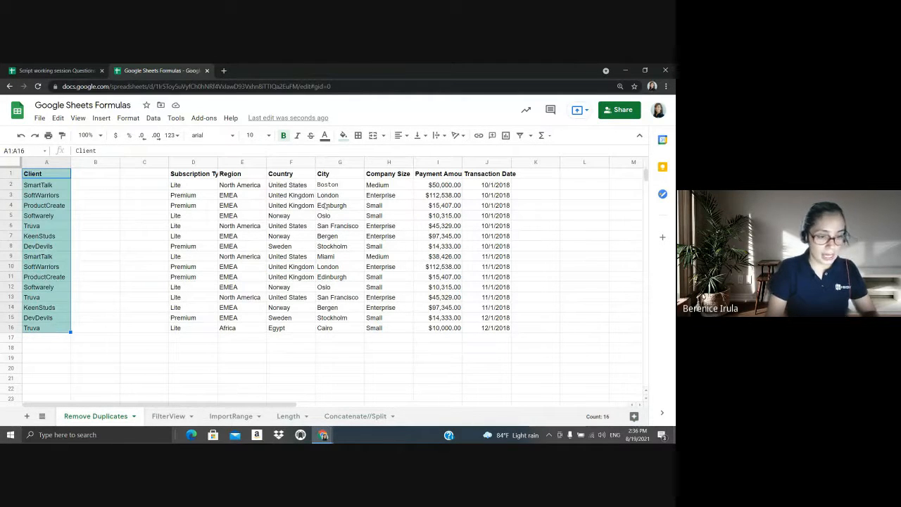
{"action": "left_click", "coordinate": [343, 135]}
{"action": "left_click", "coordinate": [388, 319]}
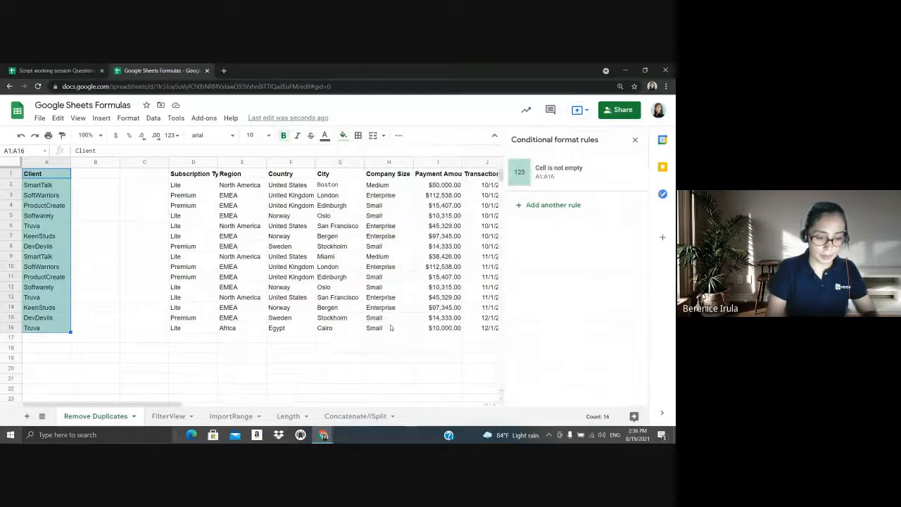
{"action": "left_click", "coordinate": [634, 175]}
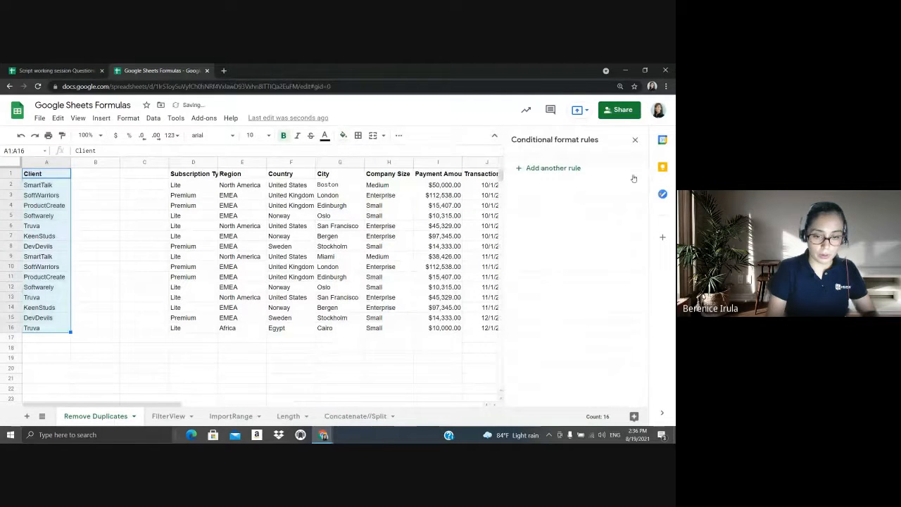
Copy the client SmartTalk from A2 into A19 below the table
{"action": "left_click", "coordinate": [46, 357]}
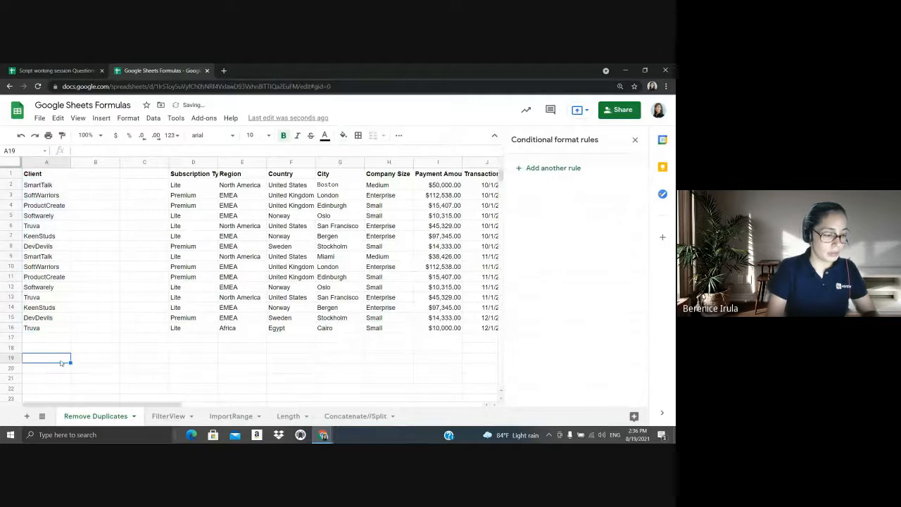
{"action": "left_click", "coordinate": [57, 186]}
{"action": "key", "text": "ctrl+c"}
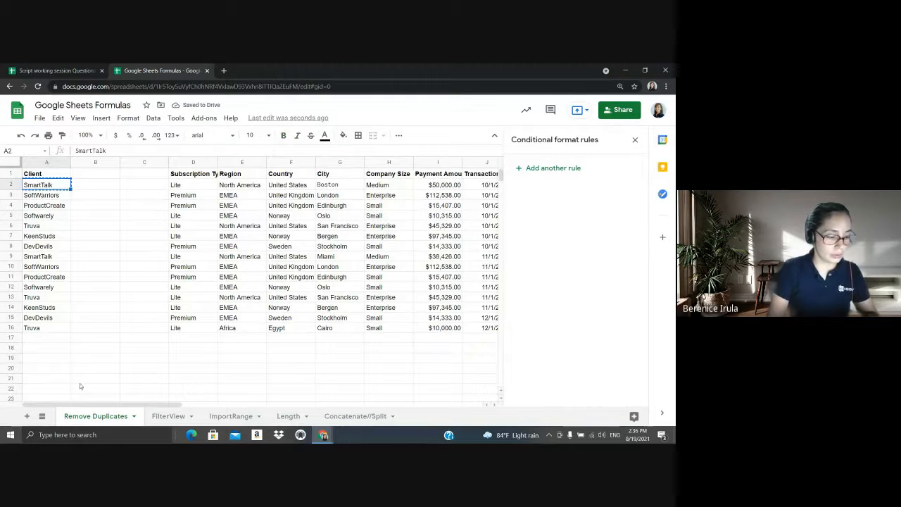
{"action": "left_click", "coordinate": [56, 358]}
{"action": "key", "text": "ctrl+v"}
Start a VLOOKUP formula in B19 with "SmartTalk" as the search key, and close the conditional format rules
{"action": "left_click", "coordinate": [93, 361]}
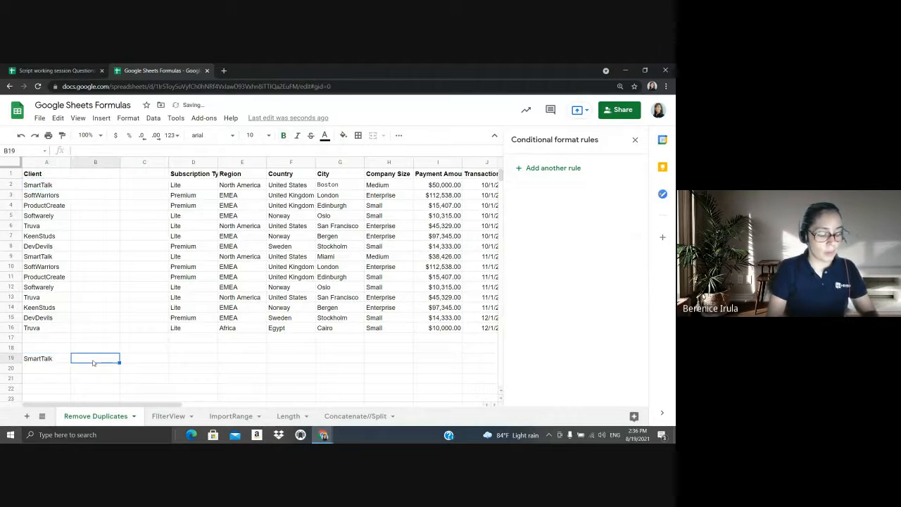
{"action": "type", "text": "="}
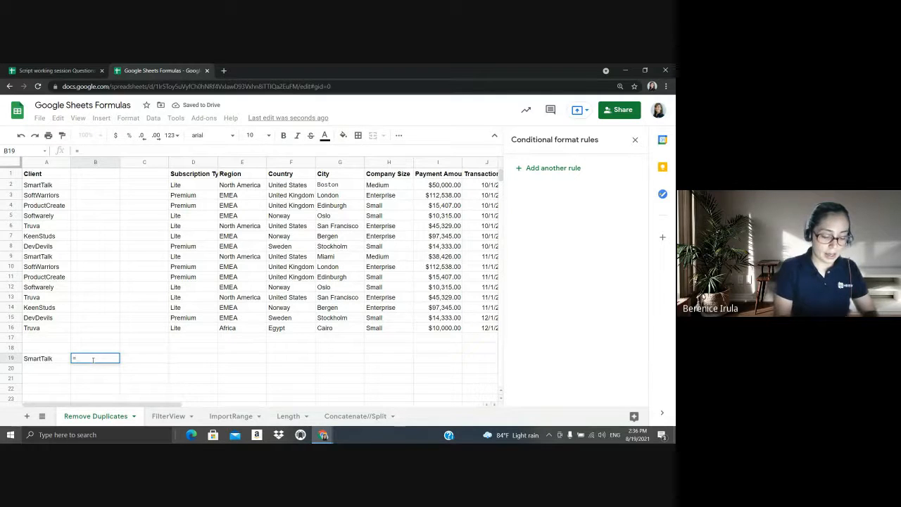
{"action": "type", "text": "vl"}
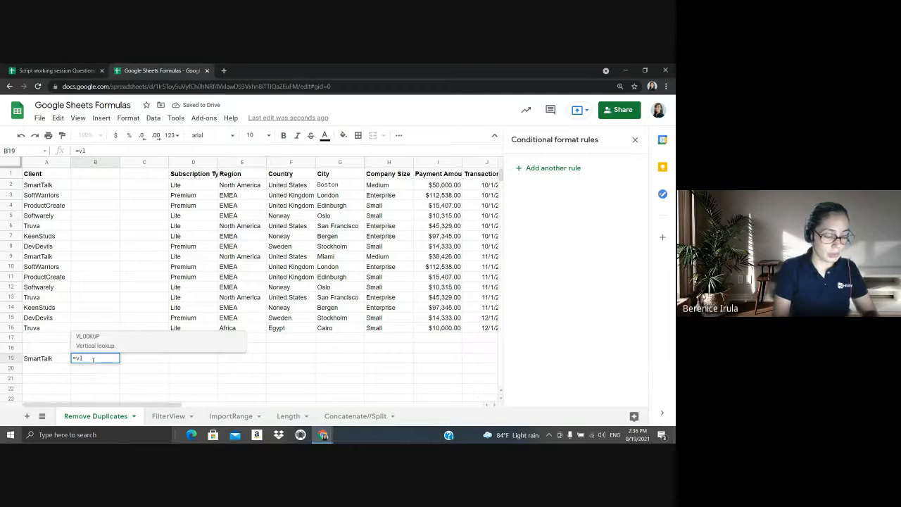
{"action": "left_click", "coordinate": [109, 344]}
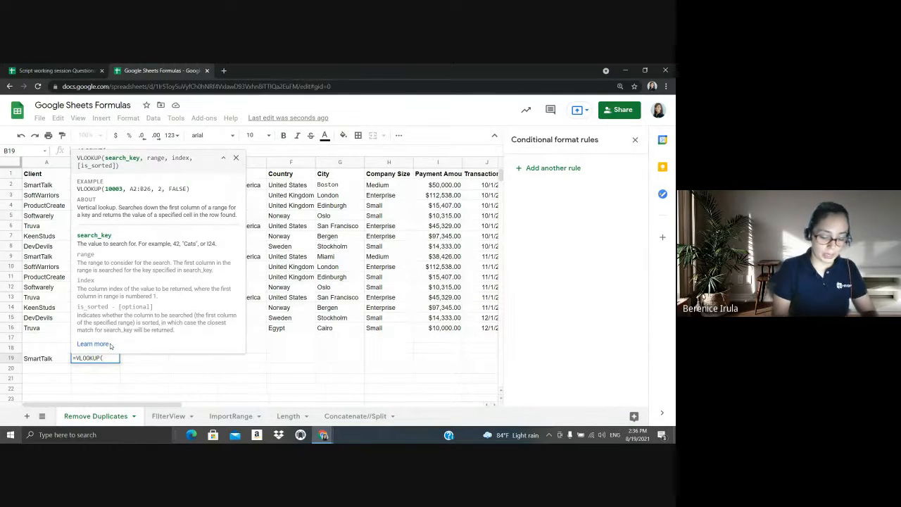
{"action": "type", "text": "\""}
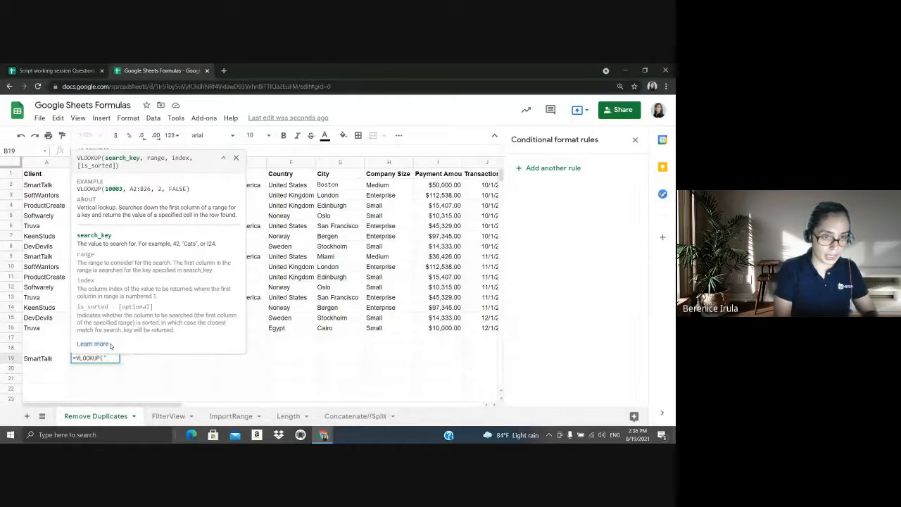
{"action": "type", "text": "S"}
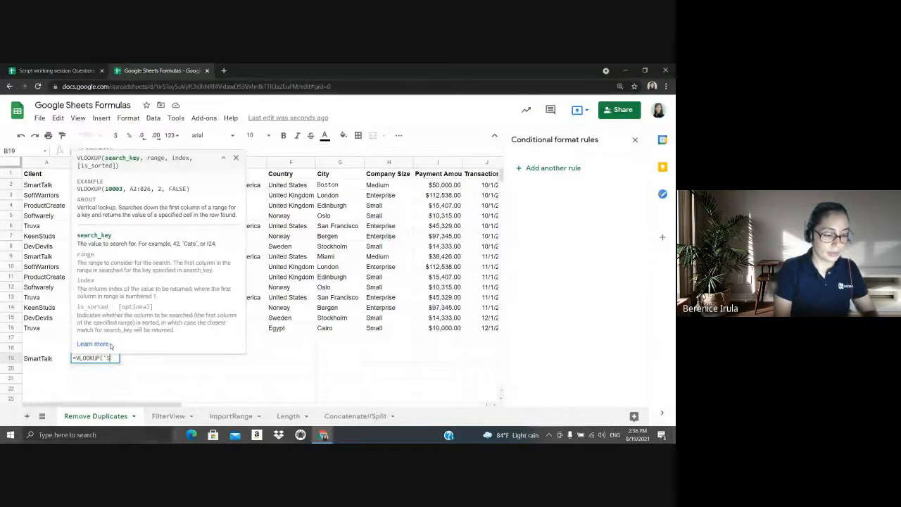
{"action": "type", "text": "martTalk\""}
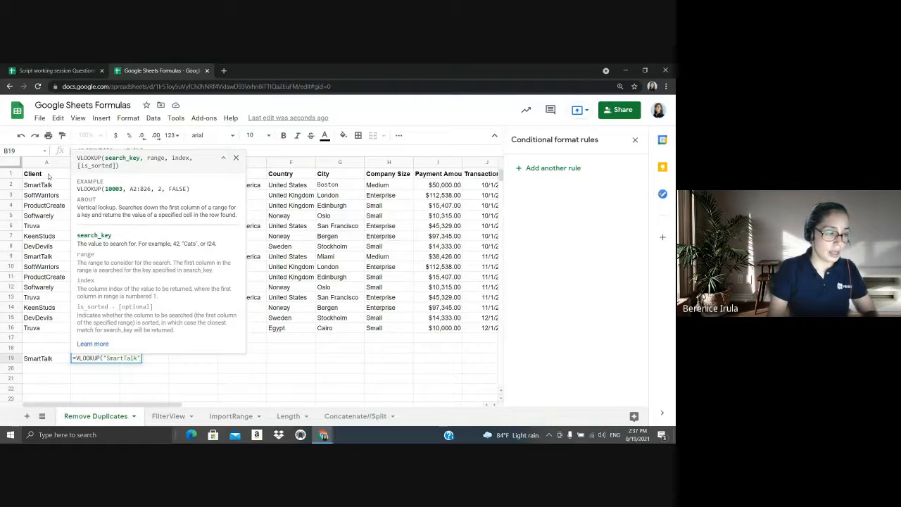
{"action": "left_click_drag", "start_coordinate": [48, 176], "coordinate": [480, 330]}
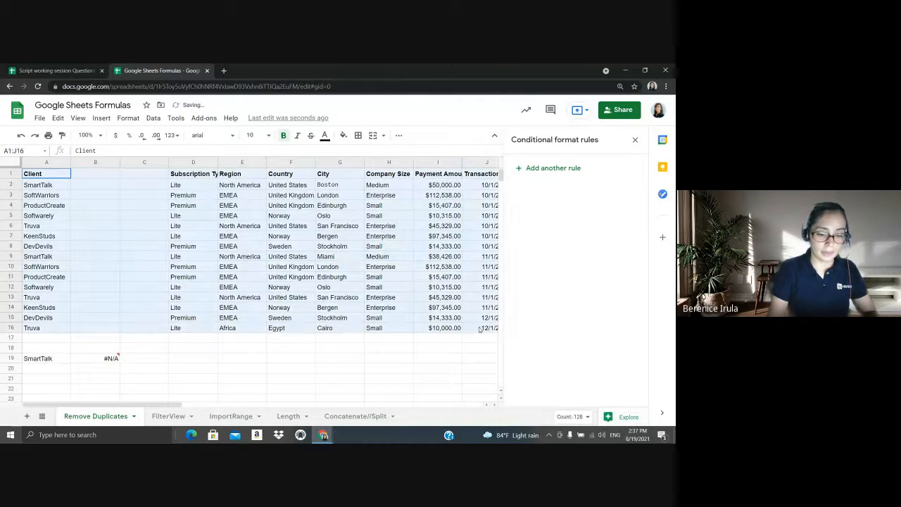
{"action": "left_click", "coordinate": [635, 139]}
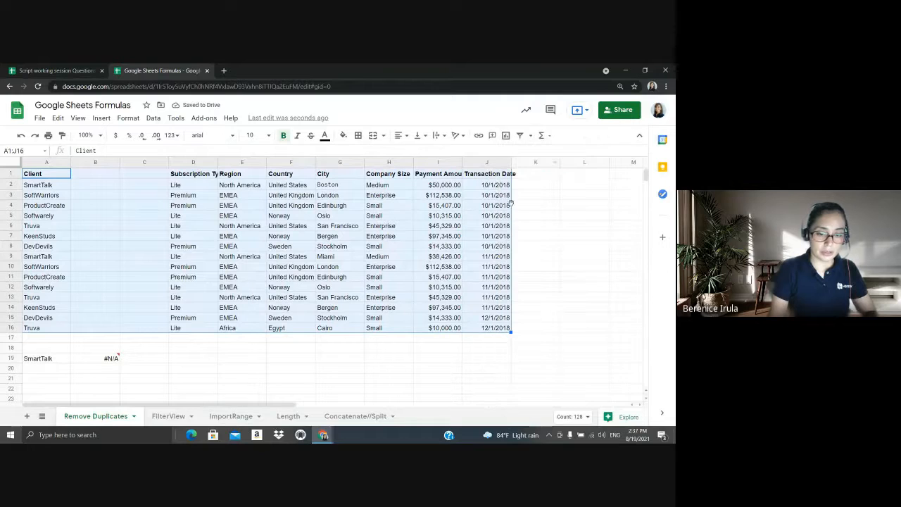
Add the whole data table A1:J16 as the range of the VLOOKUP formula in B19
{"action": "left_click", "coordinate": [96, 360]}
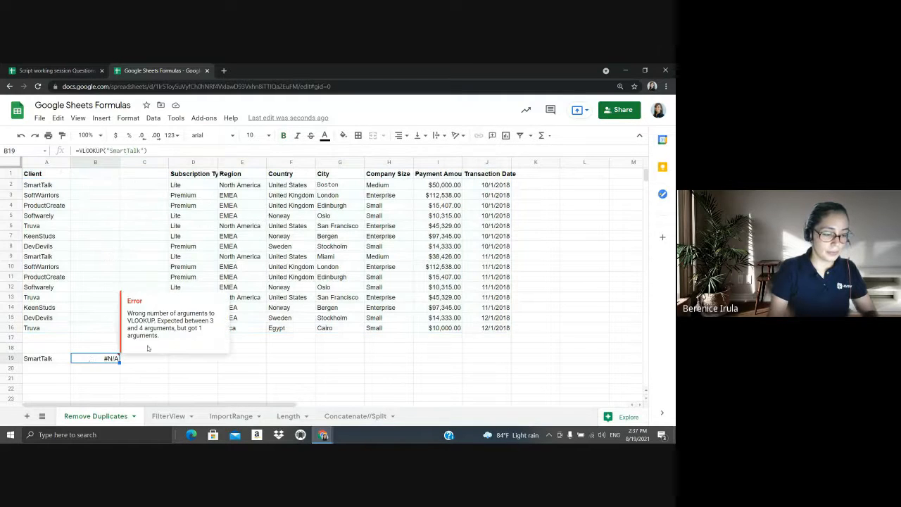
{"action": "left_click", "coordinate": [142, 150]}
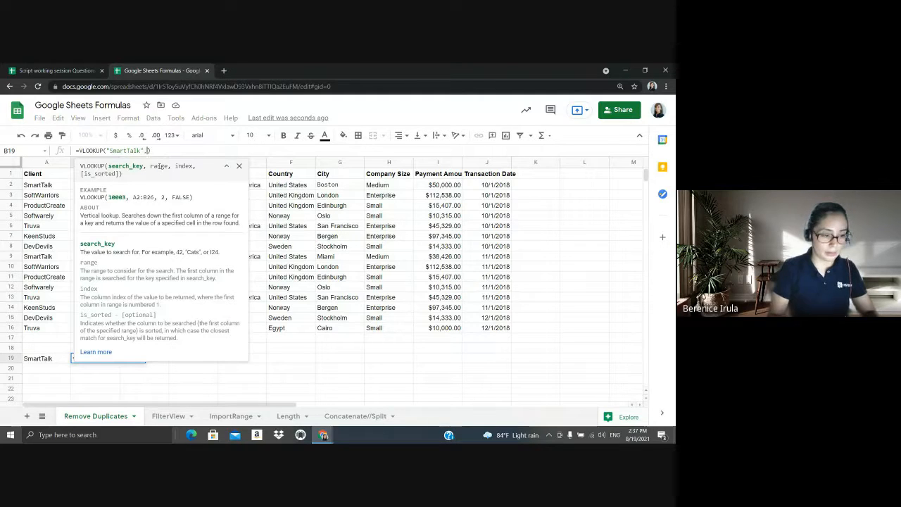
{"action": "type", "text": ","}
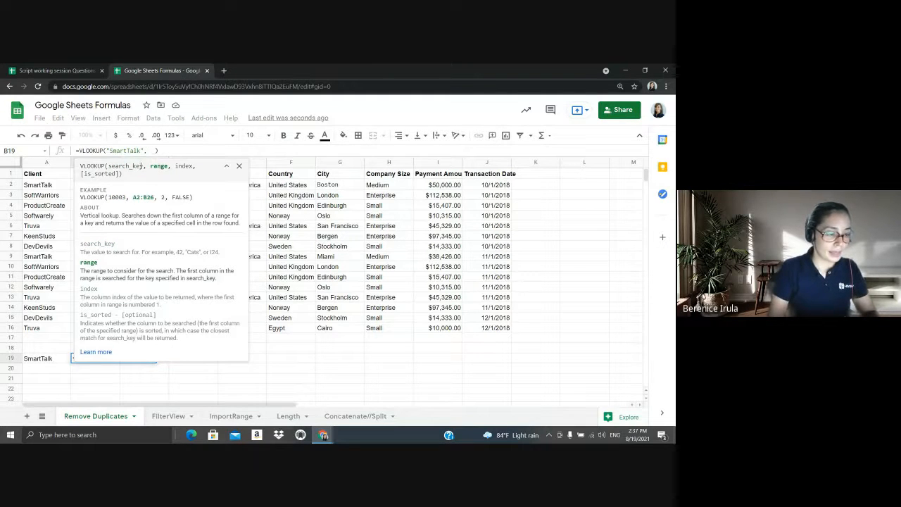
{"action": "left_click_drag", "start_coordinate": [40, 175], "coordinate": [496, 332]}
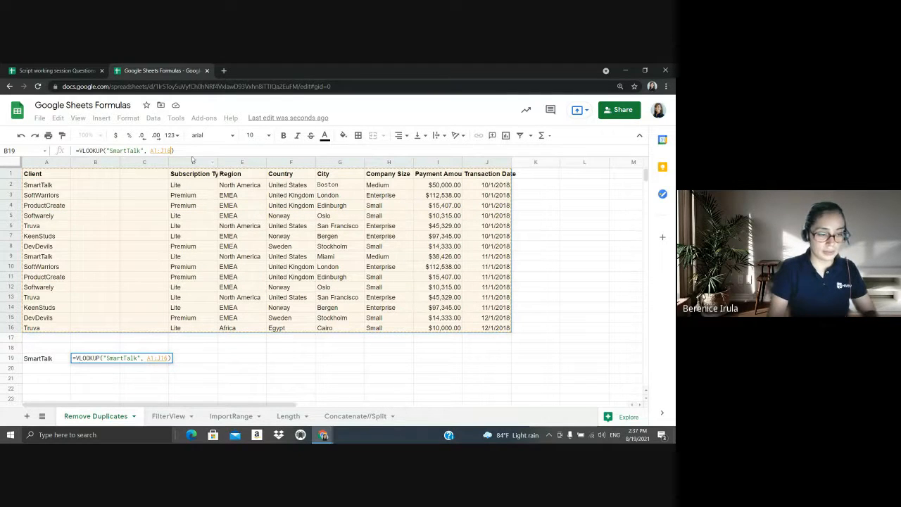
Complete the formula in B19 as =VLOOKUP("SmartTalk", A1:J16,9,0) to return the payment amount
{"action": "type", "text": ","}
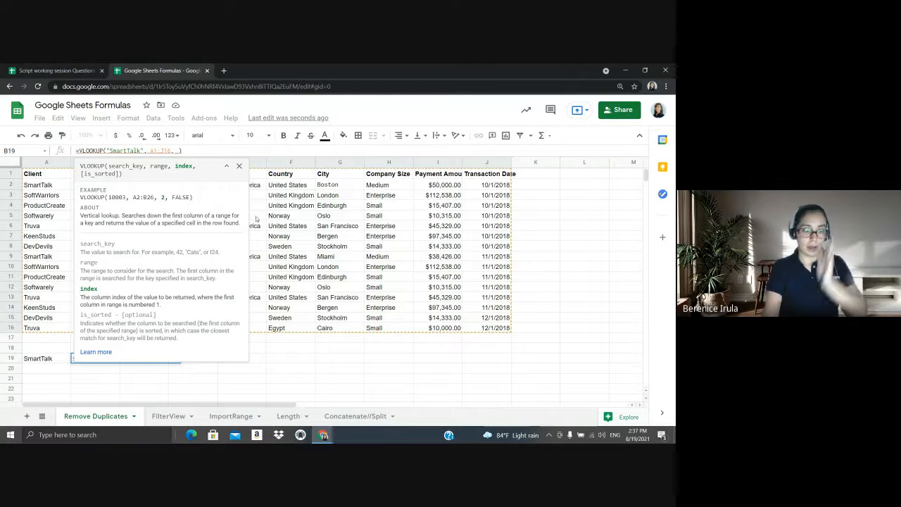
{"action": "left_click", "coordinate": [238, 166]}
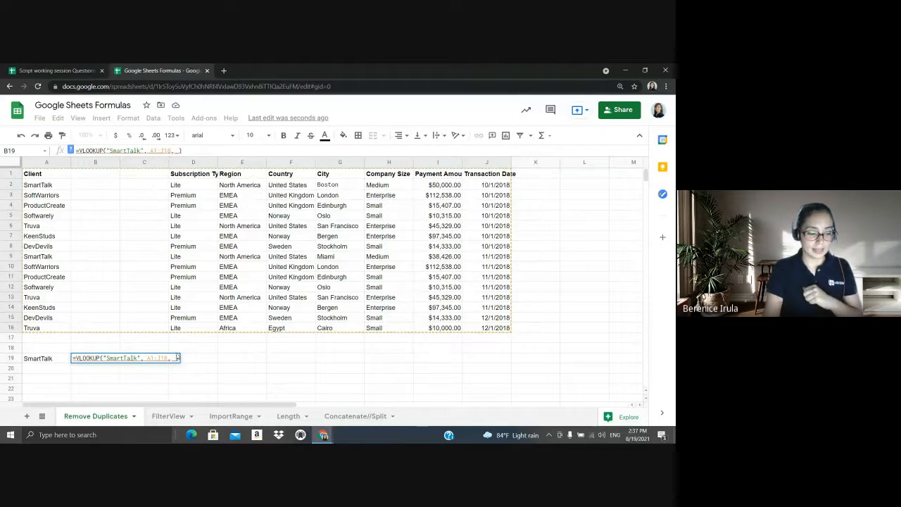
{"action": "type", "text": "9"}
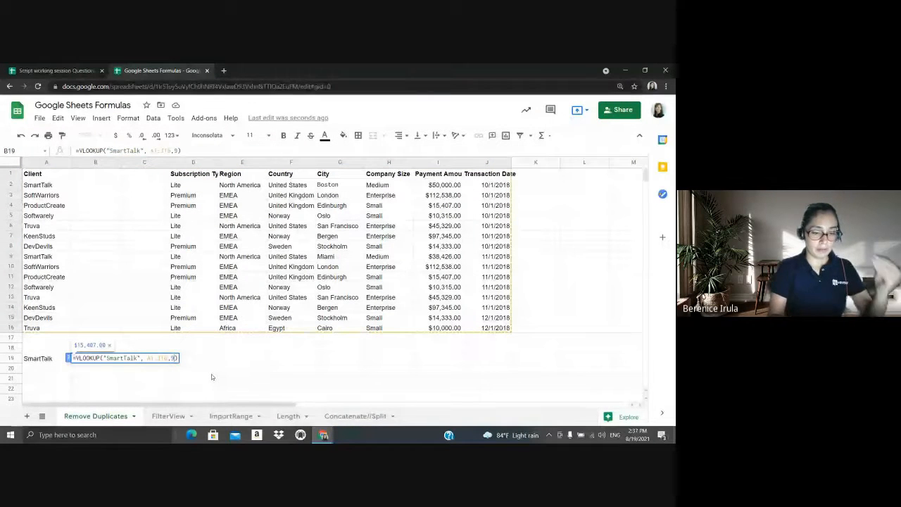
{"action": "type", "text": ","}
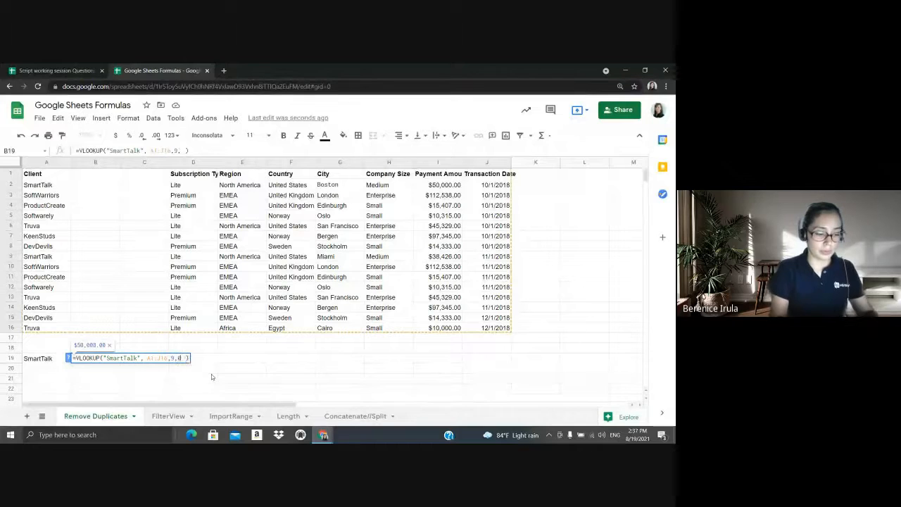
{"action": "key", "text": "Return"}
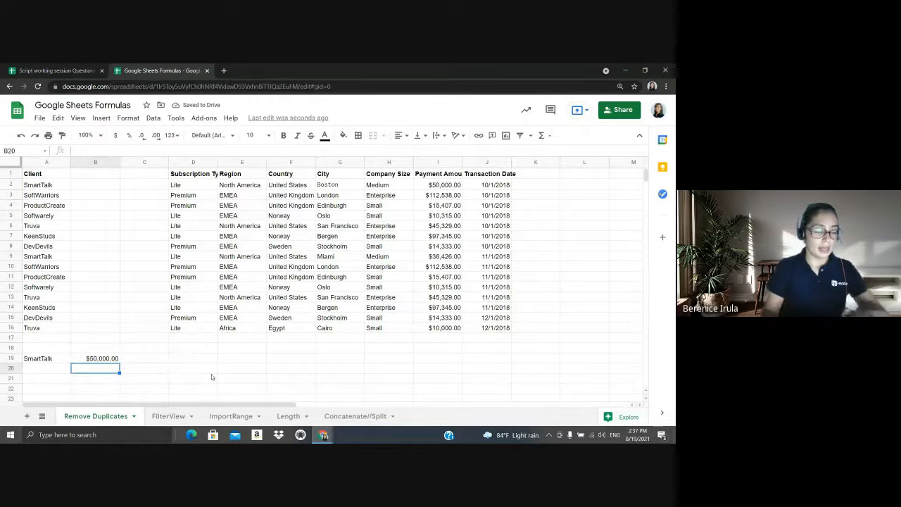
Check the VLOOKUP formula in B19 against the SmartTalk record in row 2
{"action": "left_click", "coordinate": [105, 360]}
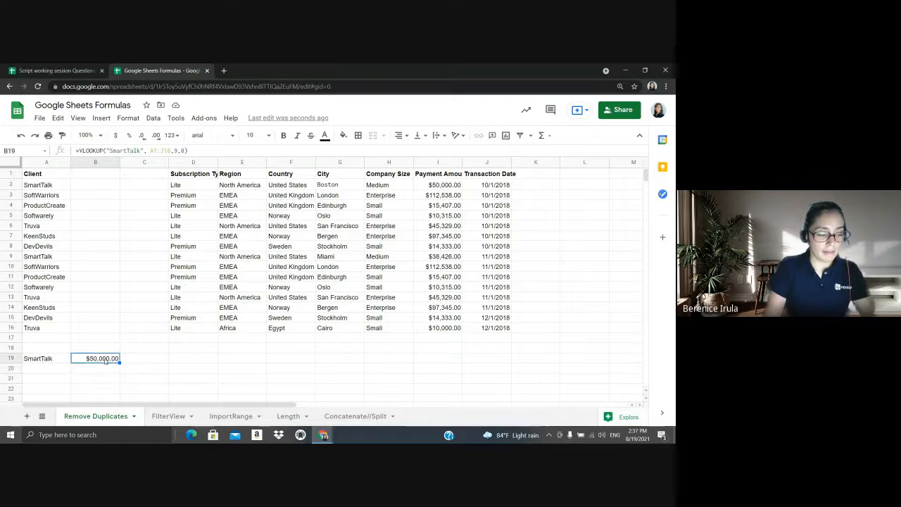
{"action": "left_click", "coordinate": [41, 186]}
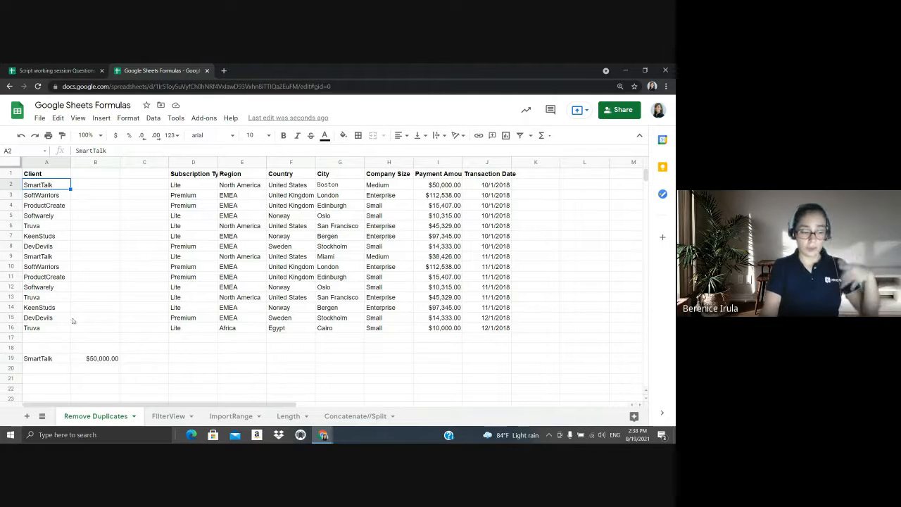
{"action": "left_click", "coordinate": [98, 371]}
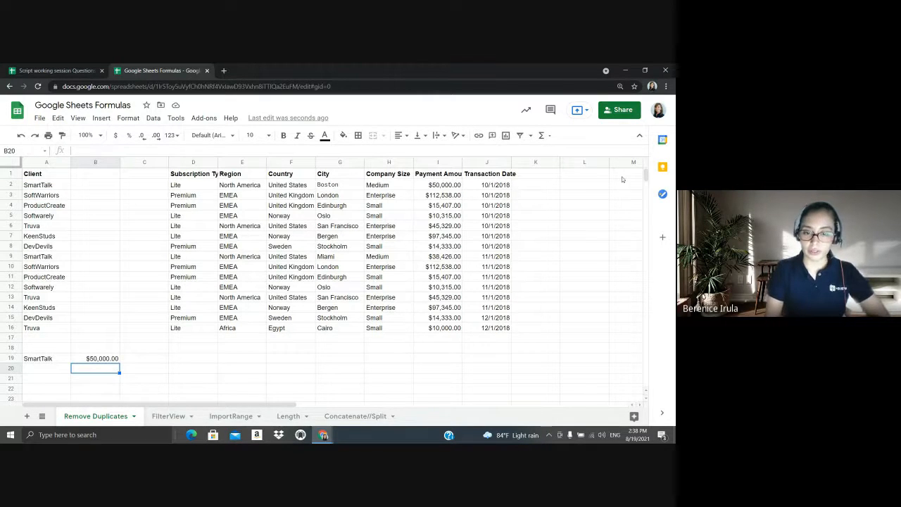
{"action": "left_click", "coordinate": [645, 70]}
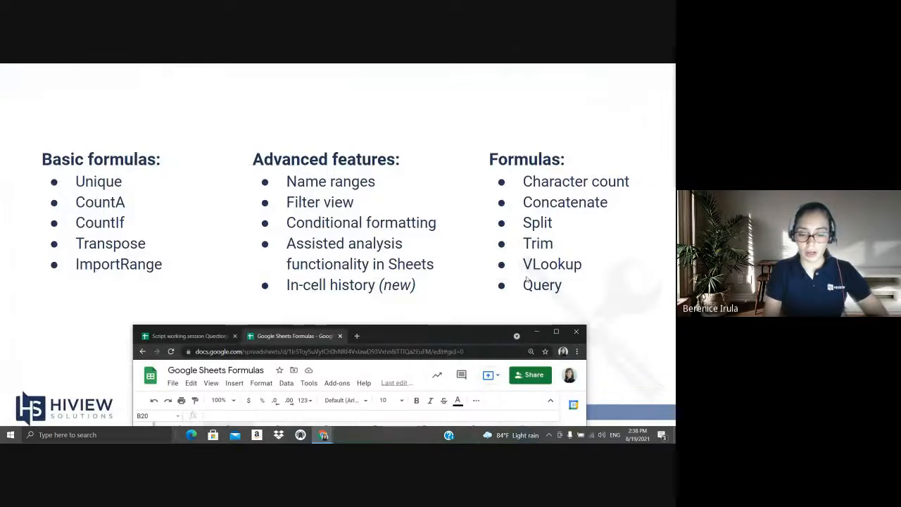
{"action": "left_click", "coordinate": [556, 332]}
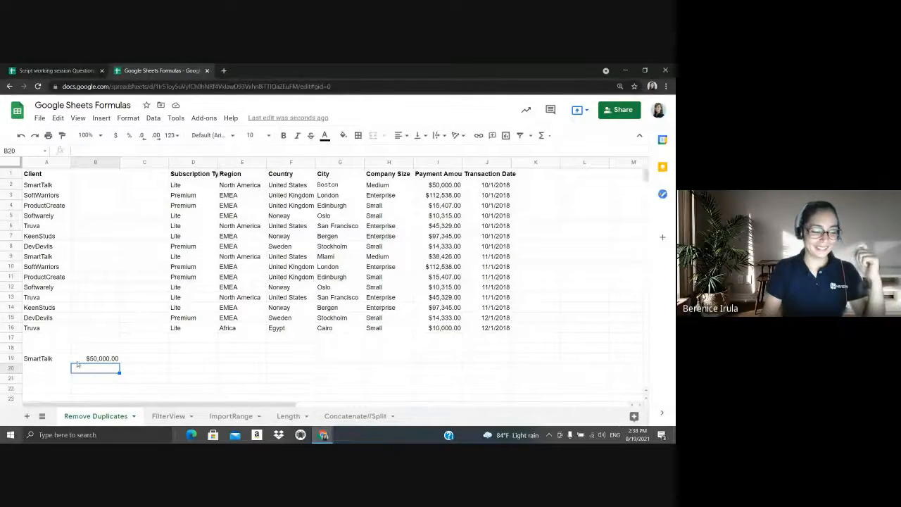
Start a QUERY formula in cell A21, below the SmartTalk lookup
{"action": "left_click", "coordinate": [55, 360]}
{"action": "left_click", "coordinate": [54, 371]}
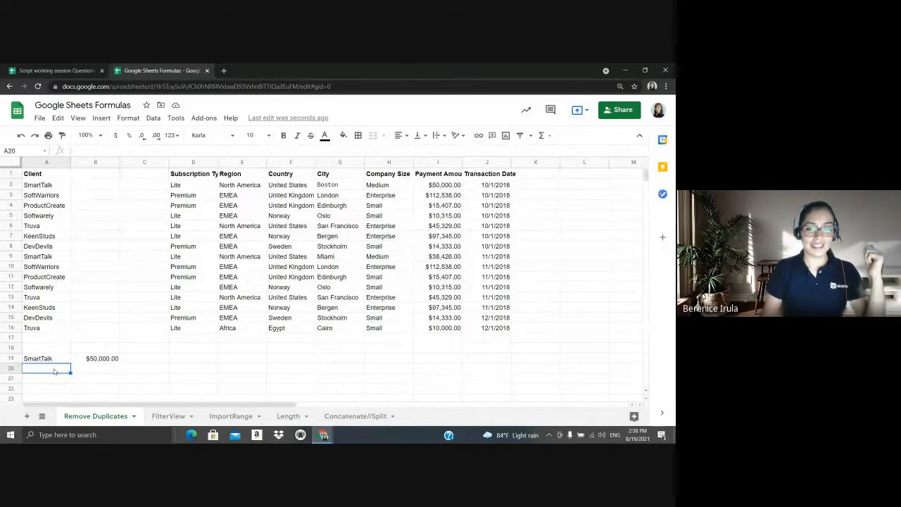
{"action": "scroll", "coordinate": [56, 362], "scroll_direction": "down", "scroll_amount": 1}
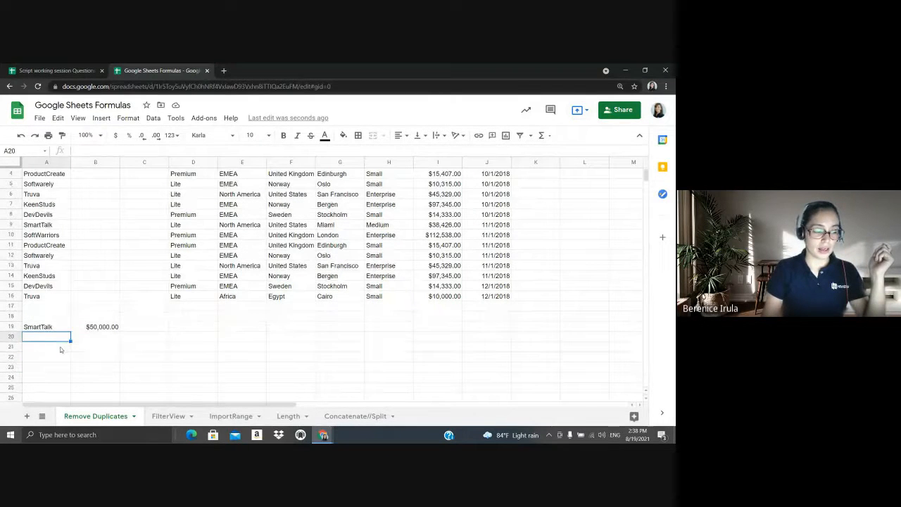
{"action": "left_click", "coordinate": [60, 349]}
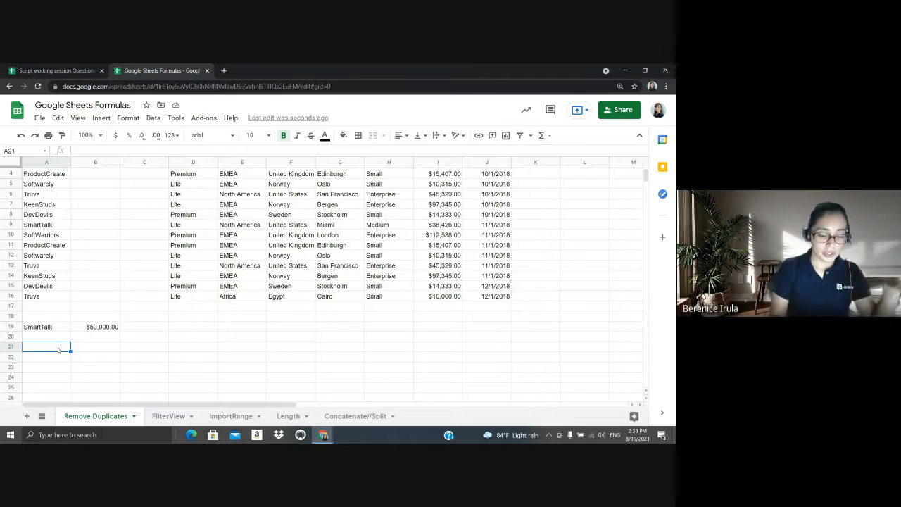
{"action": "type", "text": "="}
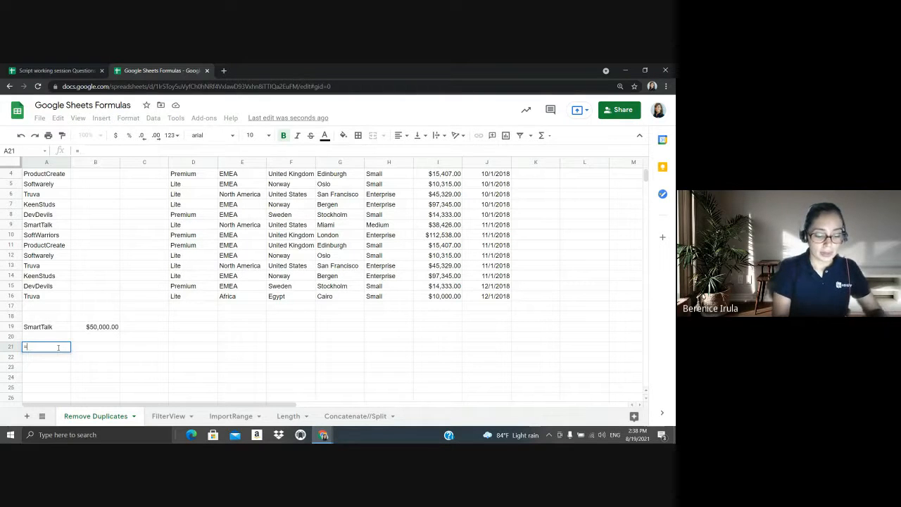
{"action": "type", "text": "qu"}
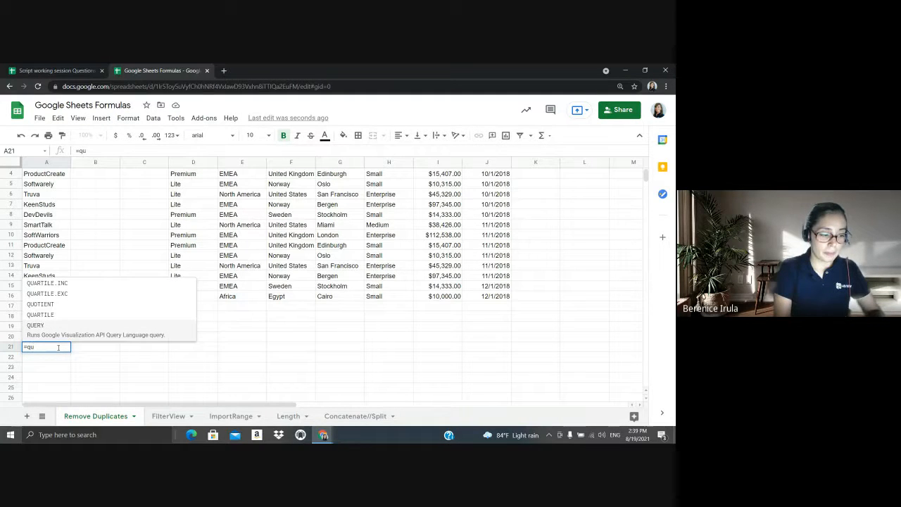
{"action": "type", "text": "ery"}
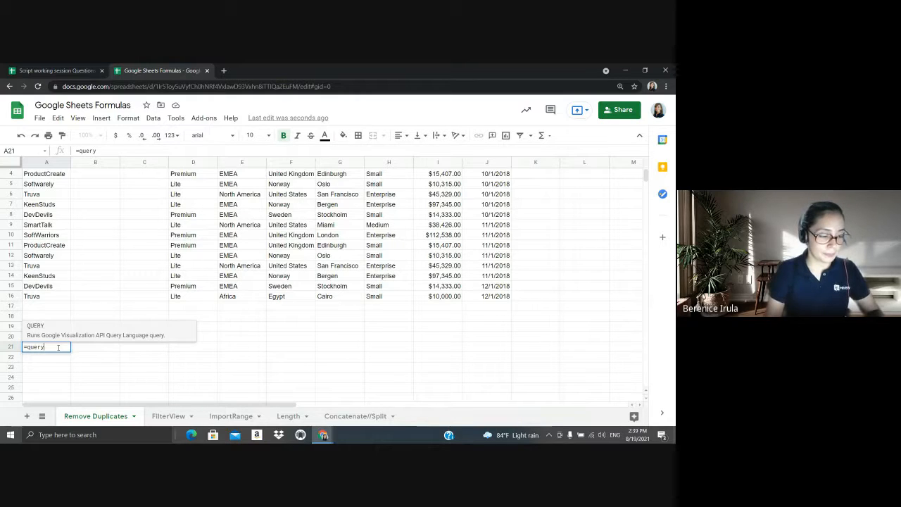
{"action": "key", "text": "Tab"}
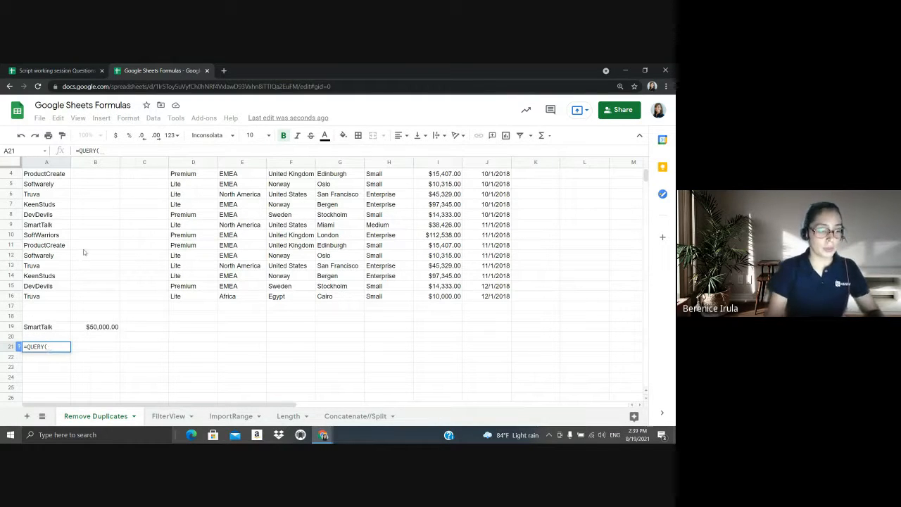
Add the whole data table A1:J16 as the data range of the QUERY formula in A21
{"action": "scroll", "coordinate": [83, 252], "scroll_direction": "up", "scroll_amount": 1}
{"action": "left_click_drag", "start_coordinate": [43, 174], "coordinate": [487, 329]}
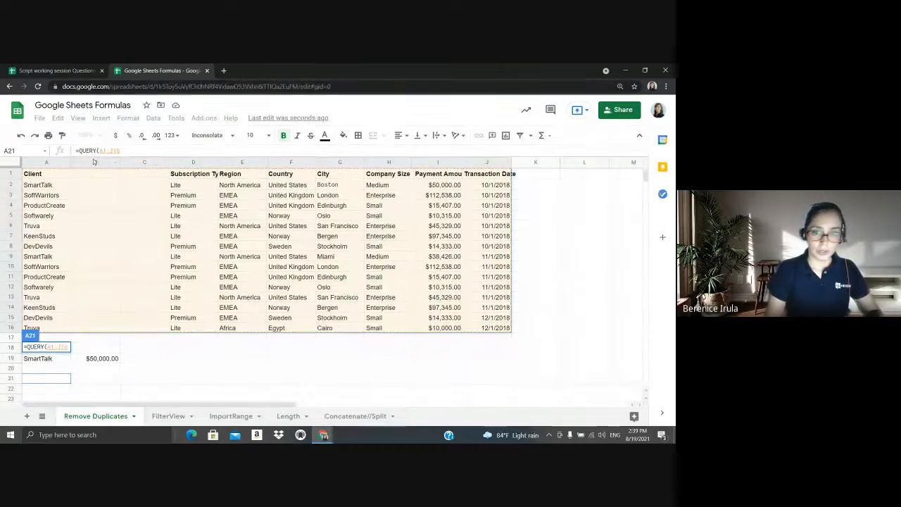
{"action": "left_click", "coordinate": [125, 150]}
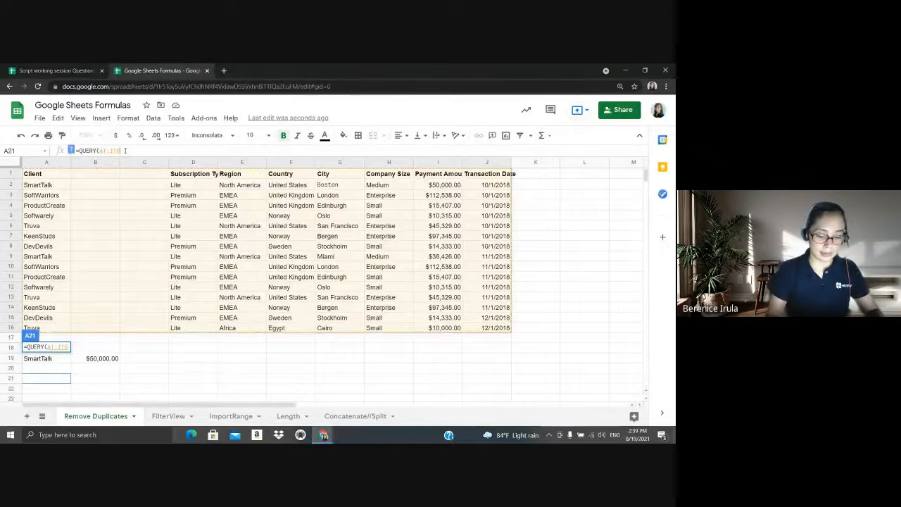
{"action": "type", "text": ","}
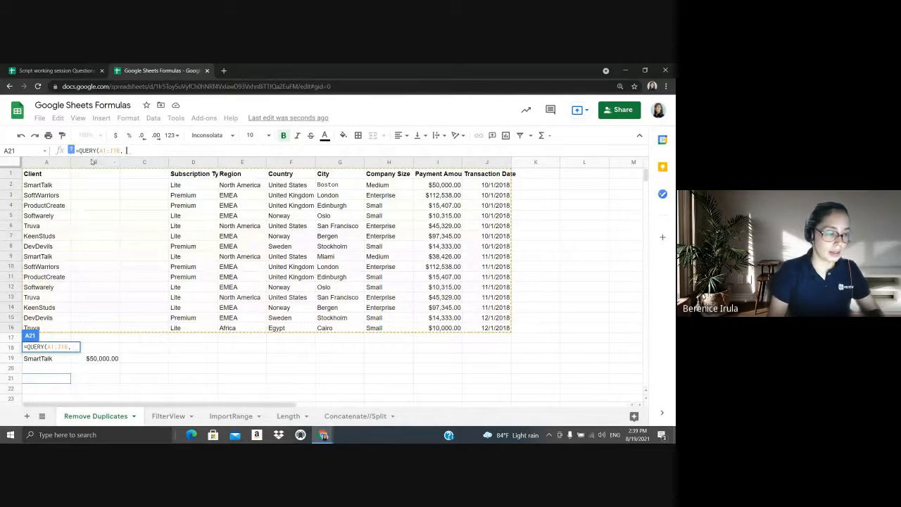
Consult the QUERY function help and its linked Query Language Reference page, dismiss the developer profile prompt, and return to the Google Sheets Formulas spreadsheet
{"action": "left_click", "coordinate": [71, 151]}
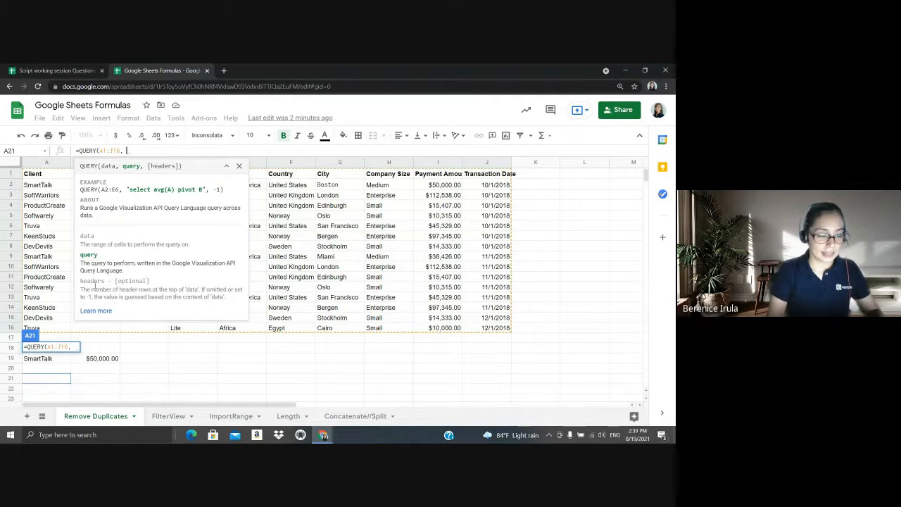
{"action": "left_click", "coordinate": [99, 312]}
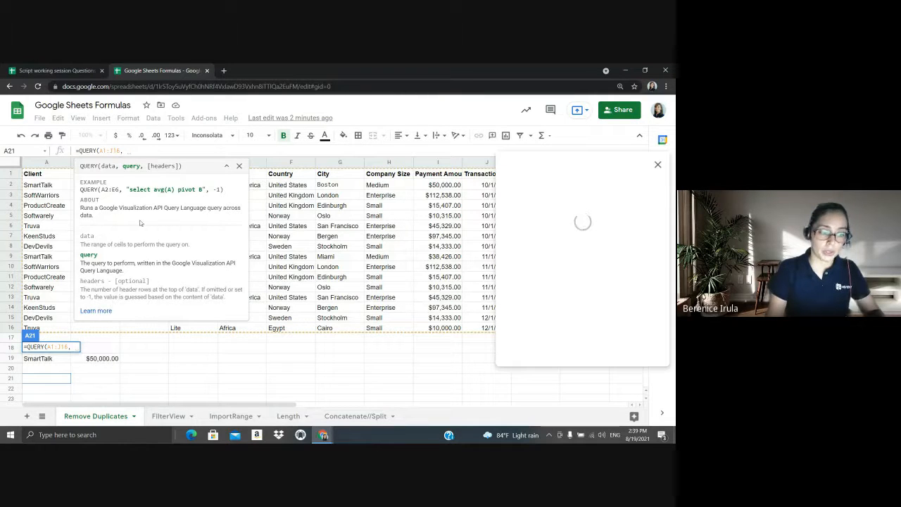
{"action": "scroll", "coordinate": [588, 281], "scroll_direction": "down", "scroll_amount": 3}
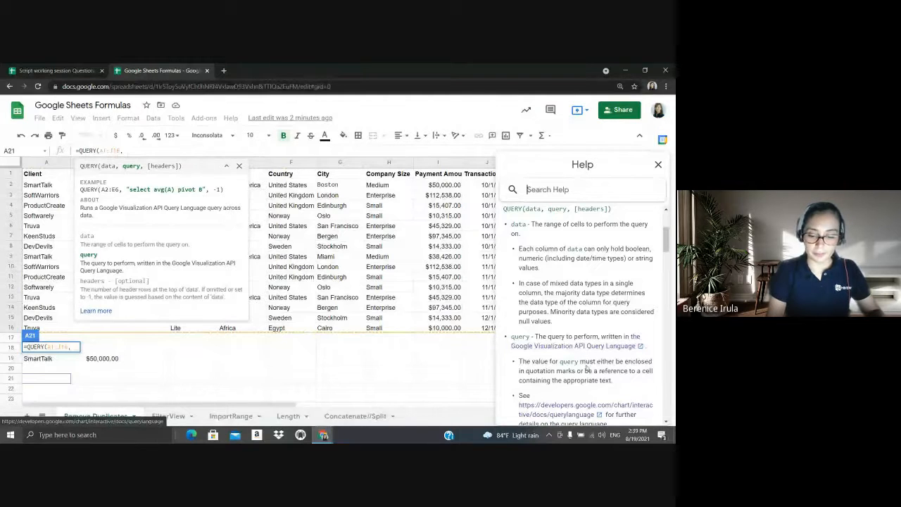
{"action": "left_click", "coordinate": [588, 406]}
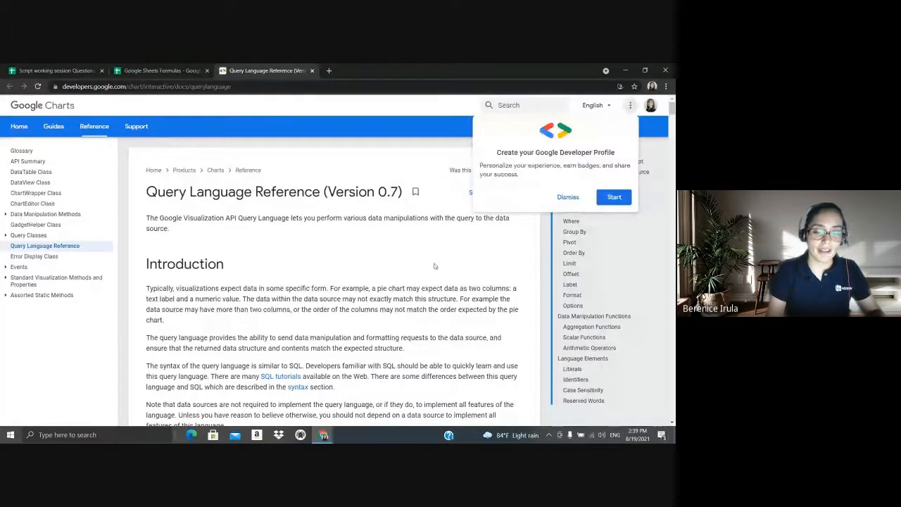
{"action": "left_click", "coordinate": [566, 197]}
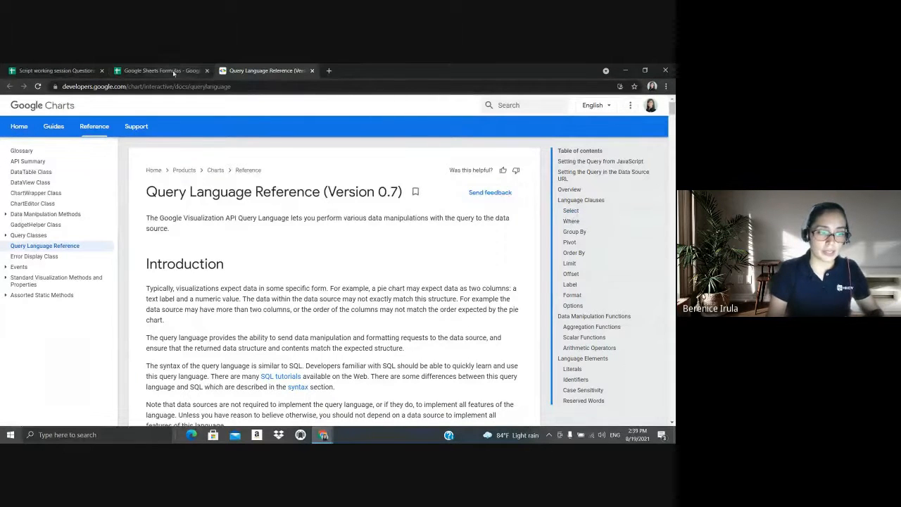
{"action": "left_click", "coordinate": [132, 71]}
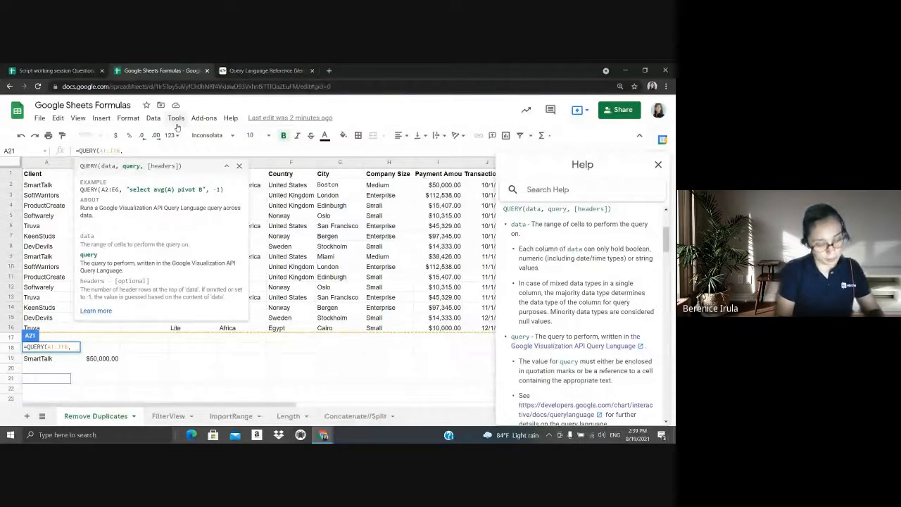
Begin the query text in the A21 formula with "select F, I to pick the Country and Payment Amount columns
{"action": "type", "text": "\""}
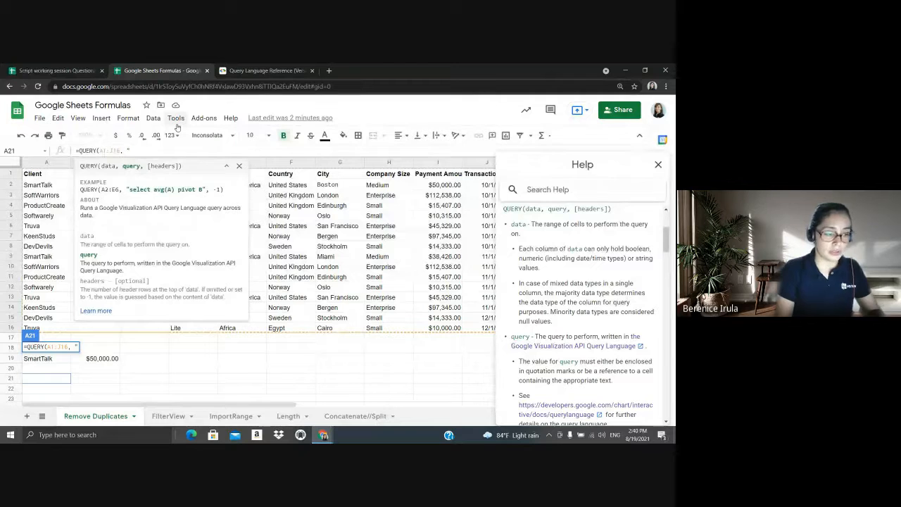
{"action": "type", "text": "select"}
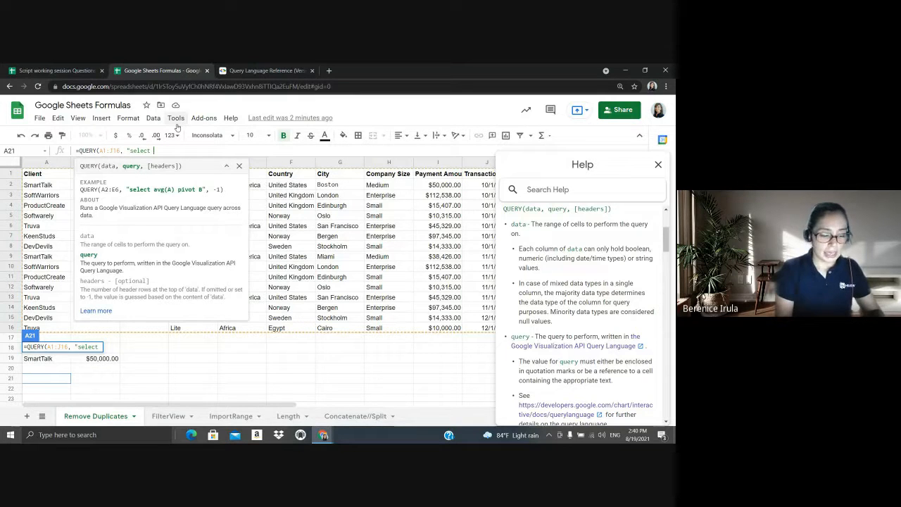
{"action": "type", "text": " F,"}
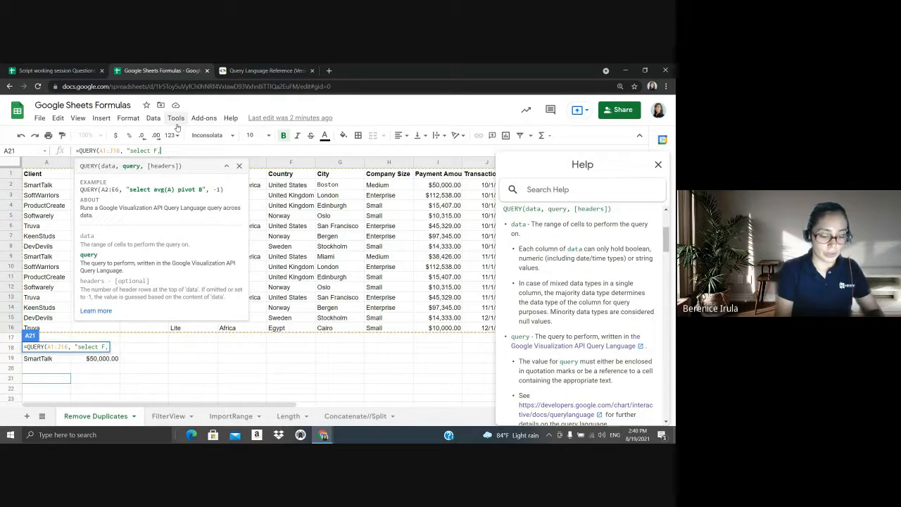
{"action": "type", "text": " I"}
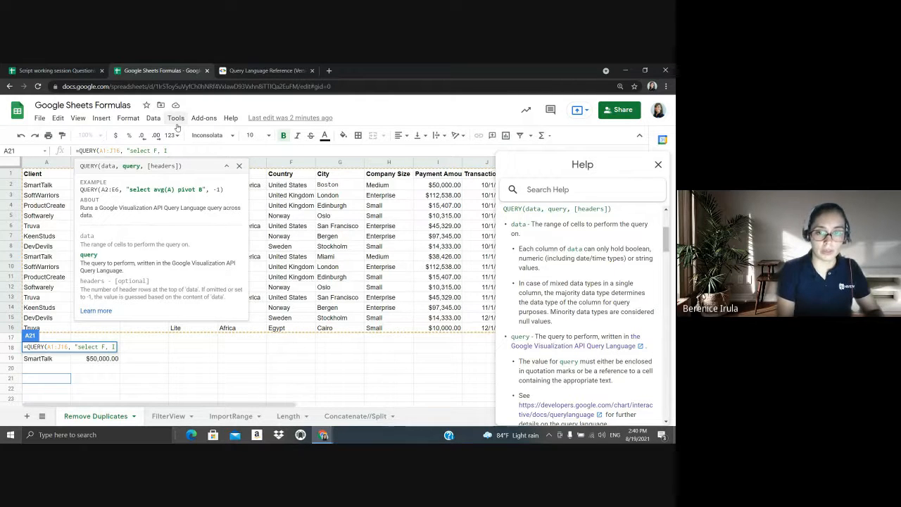
Complete the A21 formula as =QUERY(A1:J16, "select F, I where F contains 'Norway'") to restrict it to Norway
{"action": "type", "text": " where"}
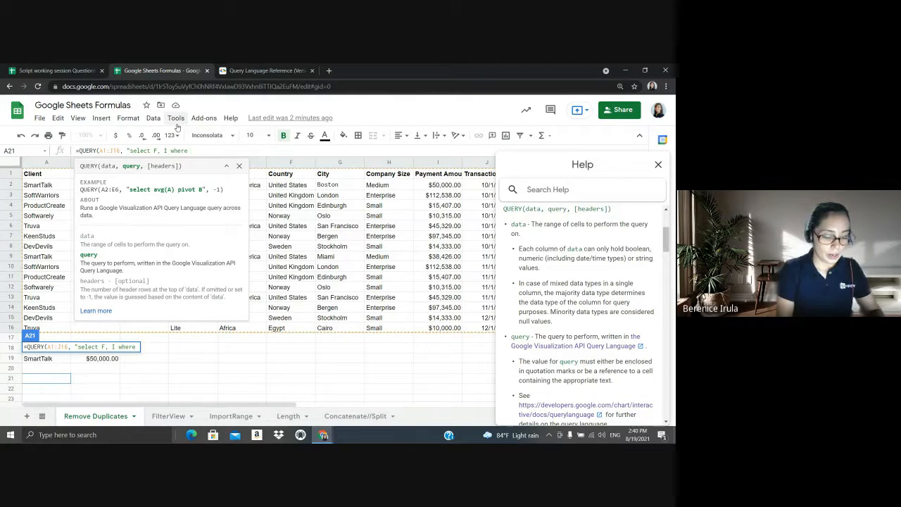
{"action": "type", "text": " F"}
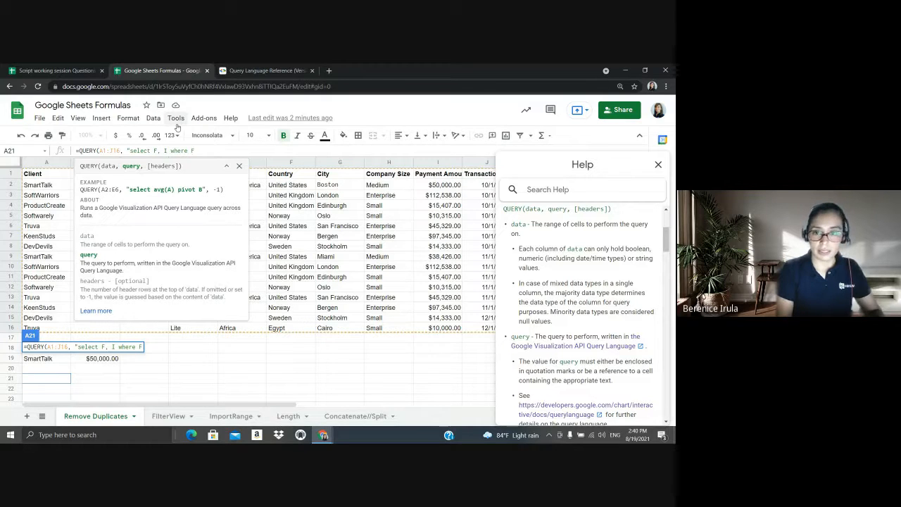
{"action": "type", "text": " contain"}
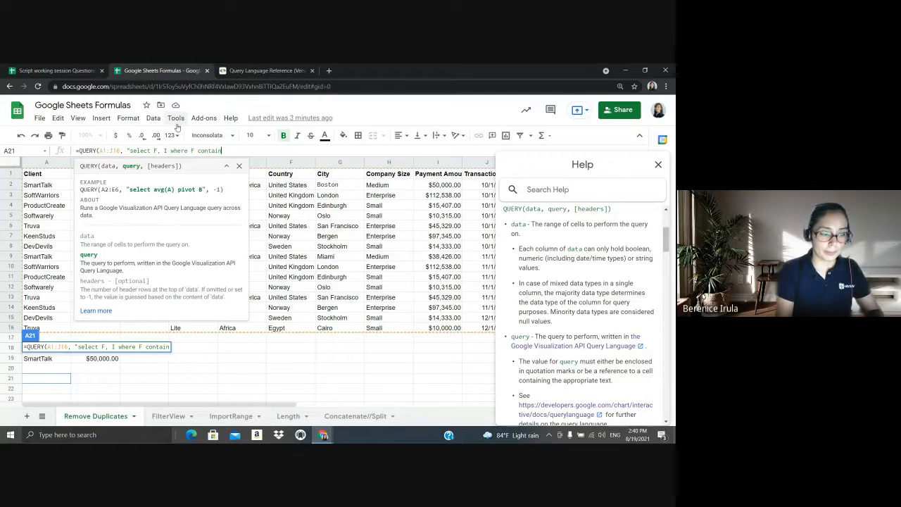
{"action": "type", "text": "s"}
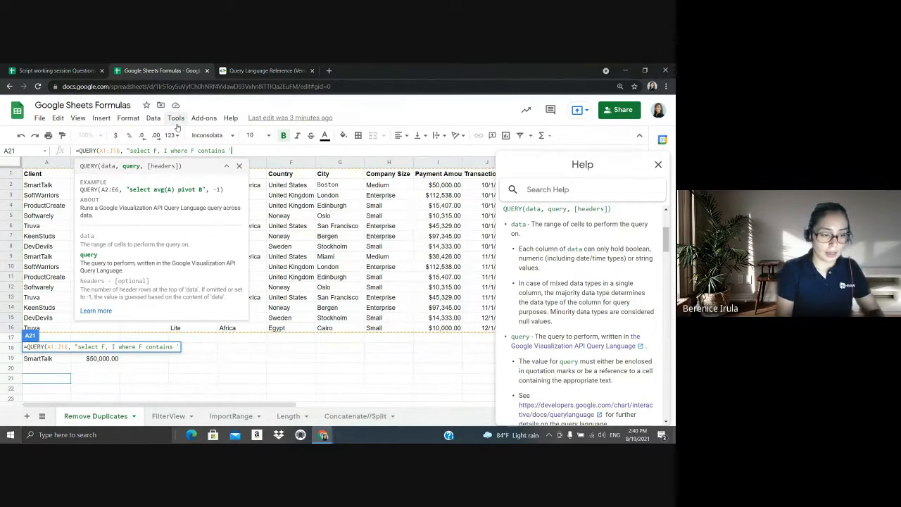
{"action": "type", "text": " 'Norway'"}
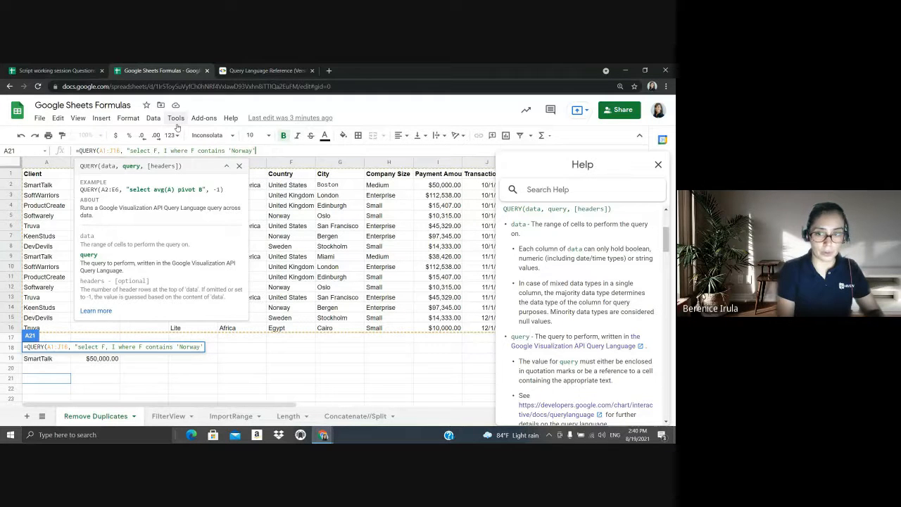
{"action": "type", "text": "\")"}
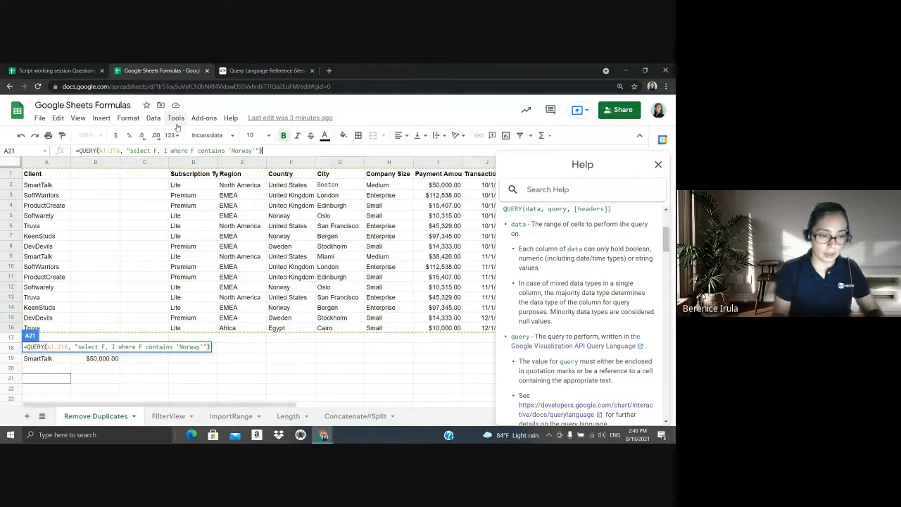
{"action": "key", "text": "Return"}
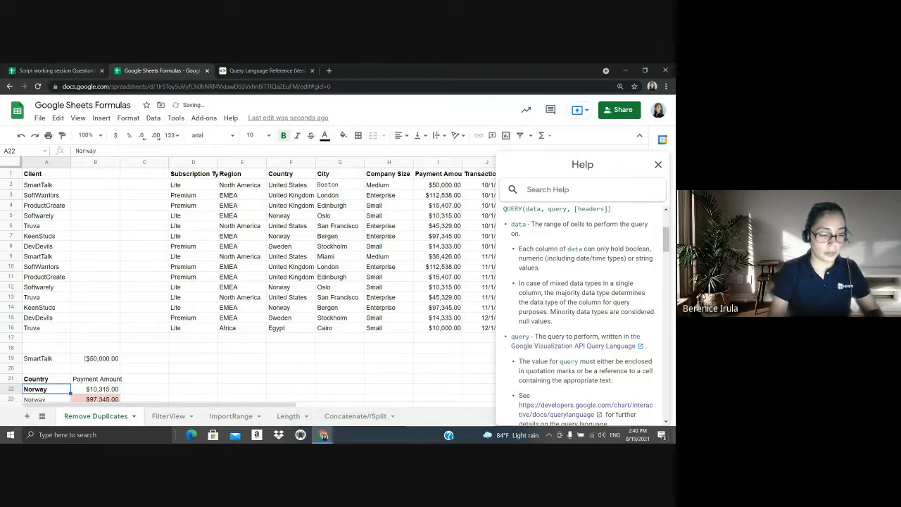
Close the function help and inspect the query output's Payment Amount header in B21
{"action": "scroll", "coordinate": [51, 369], "scroll_direction": "down", "scroll_amount": 1}
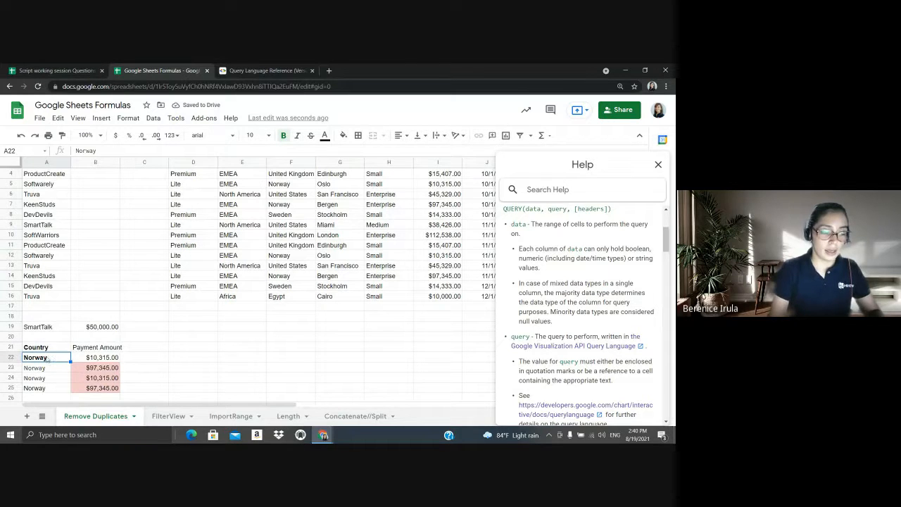
{"action": "left_click", "coordinate": [659, 164]}
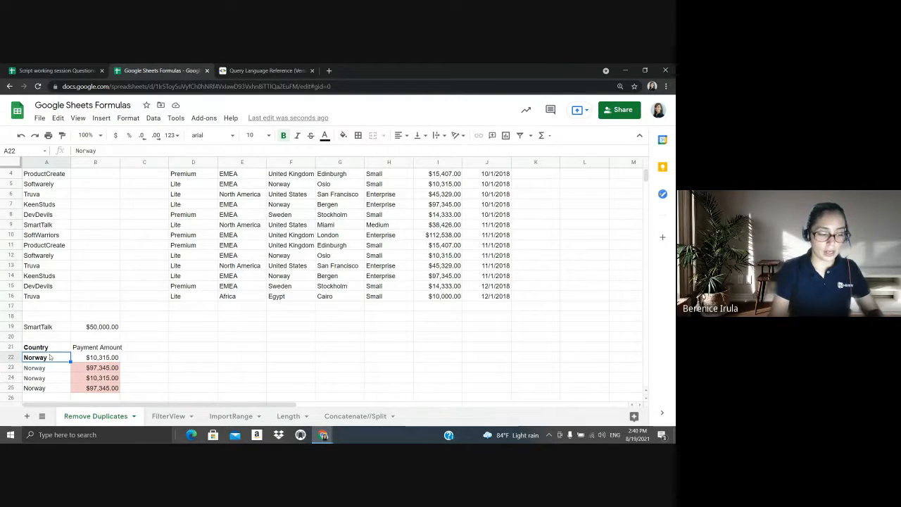
{"action": "left_click", "coordinate": [91, 347]}
{"action": "key", "text": "Return"}
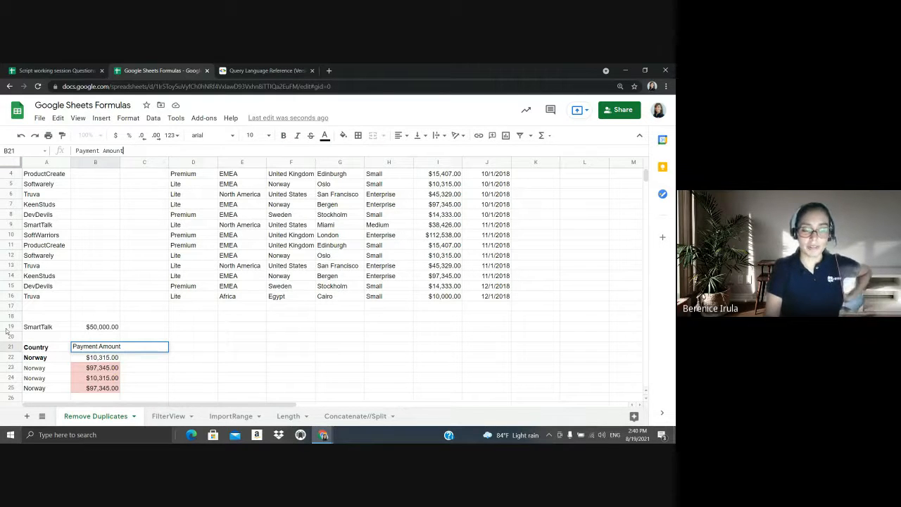
{"action": "left_click", "coordinate": [645, 71]}
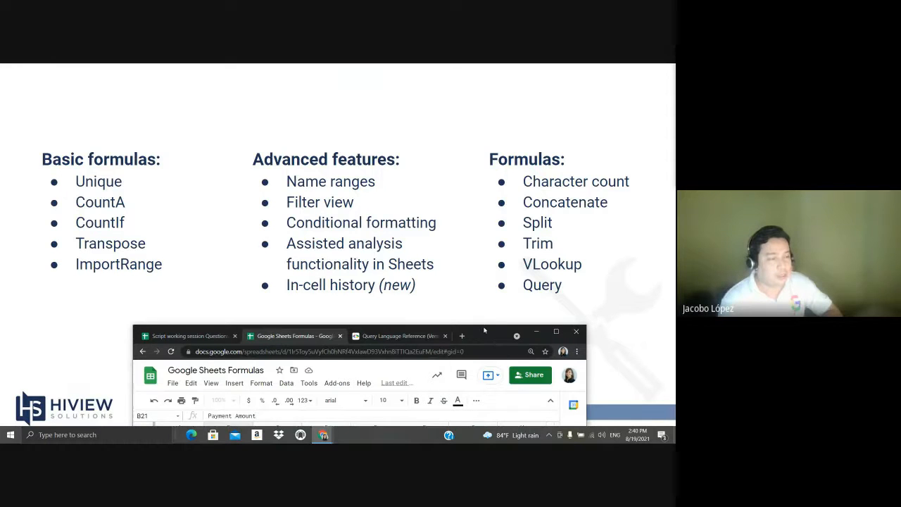
{"action": "left_click_drag", "start_coordinate": [488, 325], "coordinate": [485, 70]}
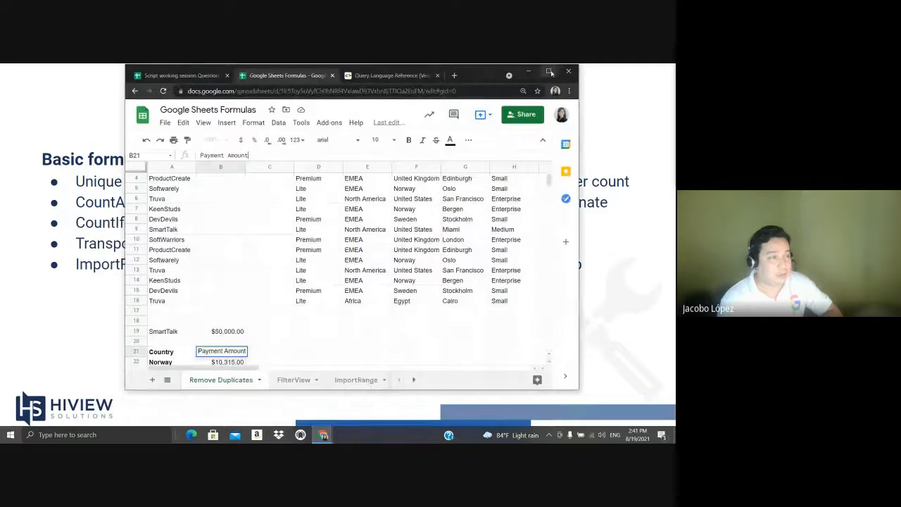
{"action": "left_click", "coordinate": [552, 73]}
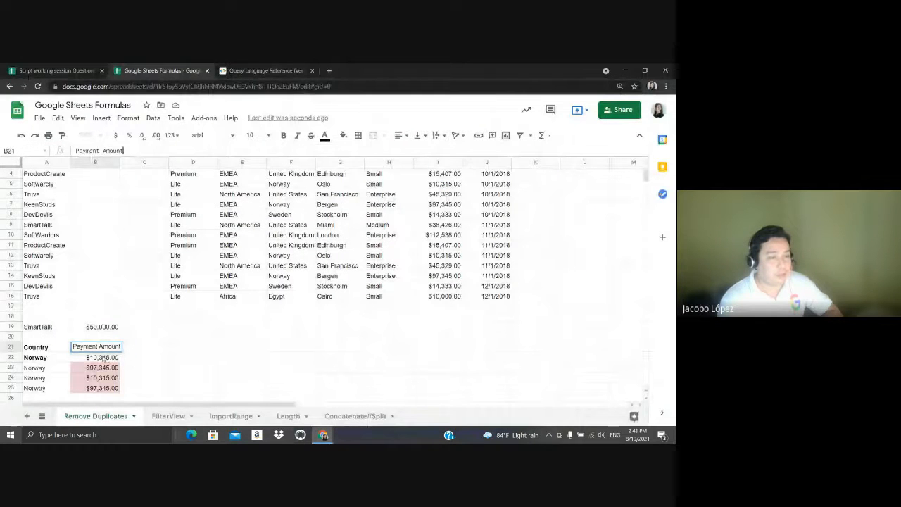
Review the query output cells in B22 and B21 and the QUERY formula in A21
{"action": "left_click", "coordinate": [104, 358]}
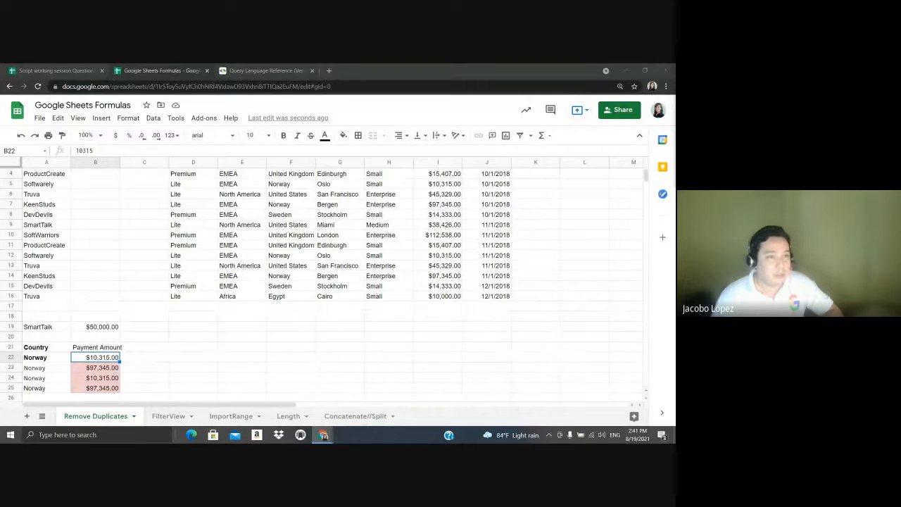
{"action": "left_click", "coordinate": [87, 352]}
{"action": "left_click", "coordinate": [55, 349]}
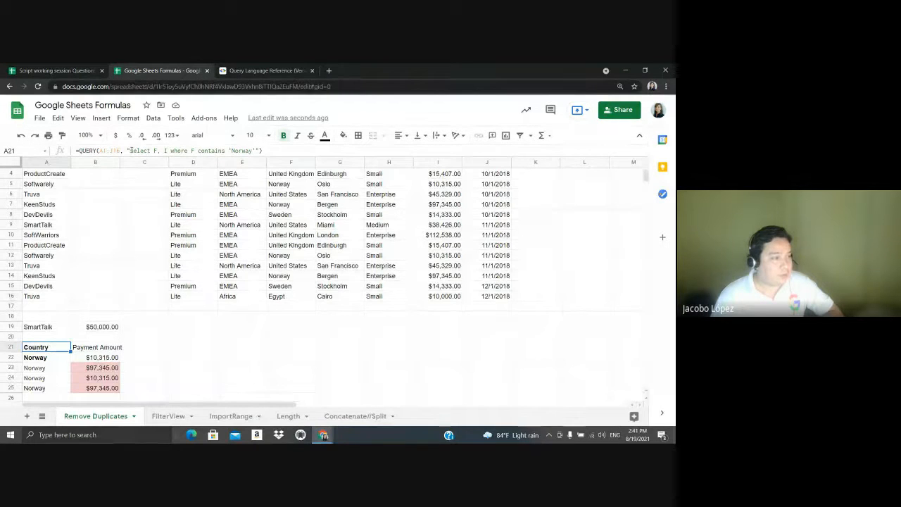
Clear the SmartTalk lookup in row 19 and the Norway query output in A21:B25
{"action": "left_click", "coordinate": [130, 151]}
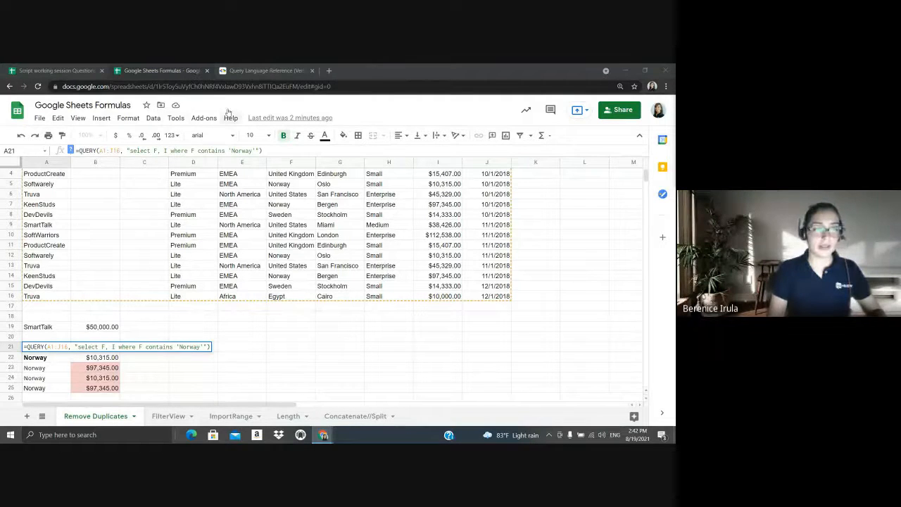
{"action": "left_click_drag", "start_coordinate": [59, 328], "coordinate": [108, 392]}
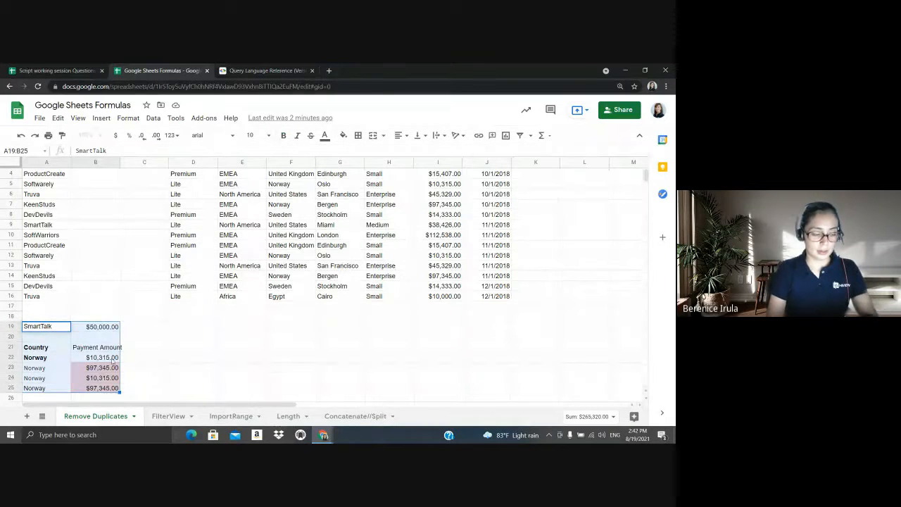
{"action": "left_click", "coordinate": [147, 348]}
{"action": "left_click_drag", "start_coordinate": [55, 327], "coordinate": [97, 336]}
{"action": "key", "text": "Delete"}
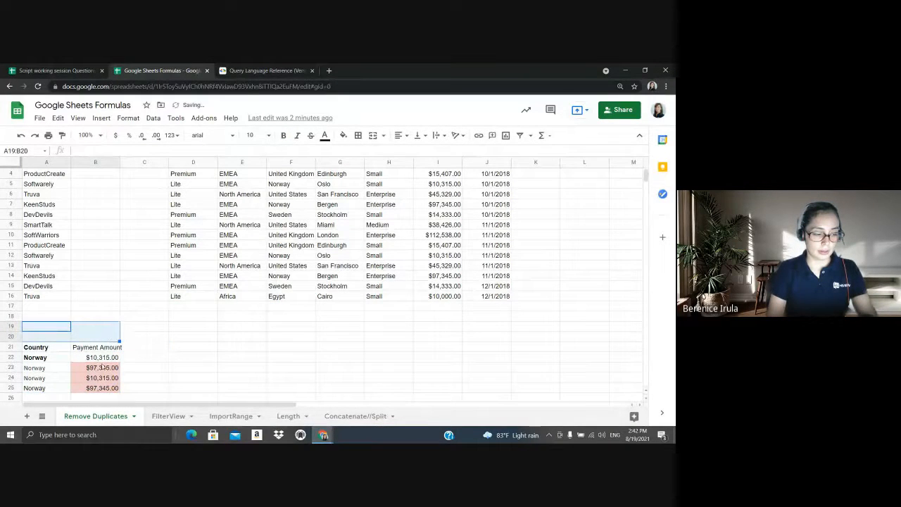
{"action": "left_click_drag", "start_coordinate": [139, 388], "coordinate": [53, 342]}
{"action": "key", "text": "Delete"}
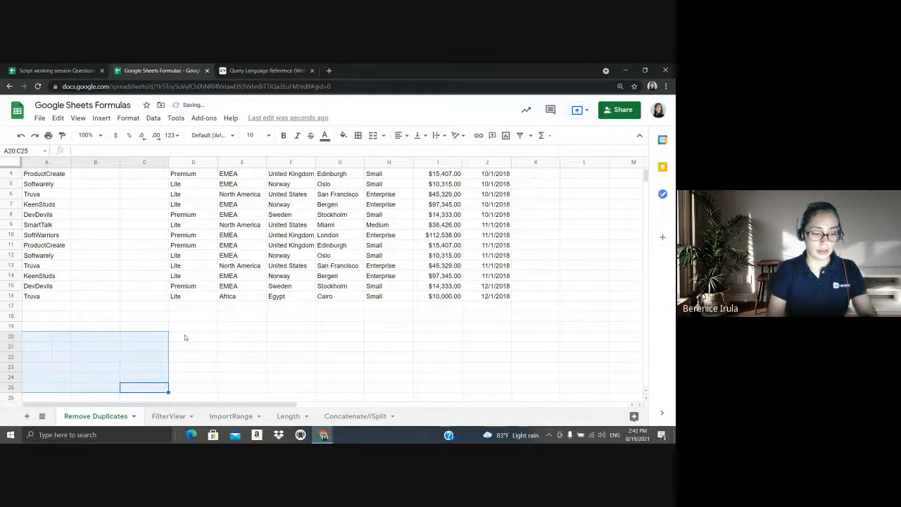
Open a new conditional formatting rule for the Client names in A2:A16
{"action": "scroll", "coordinate": [186, 337], "scroll_direction": "up", "scroll_amount": 2}
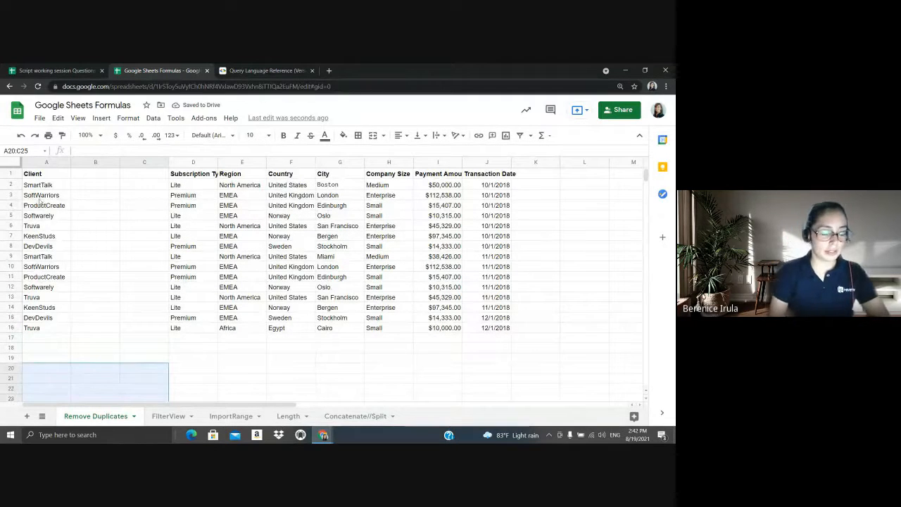
{"action": "left_click_drag", "start_coordinate": [39, 185], "coordinate": [47, 329]}
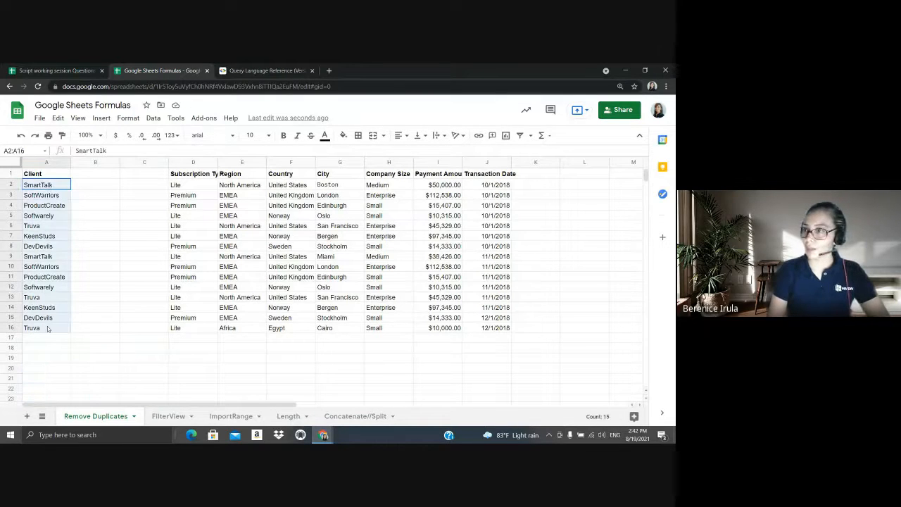
{"action": "right_click", "coordinate": [49, 186]}
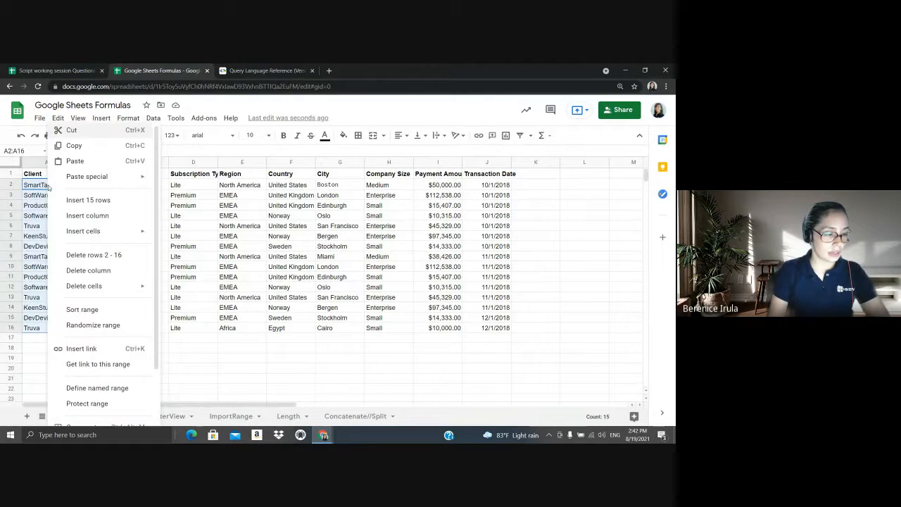
{"action": "scroll", "coordinate": [89, 390], "scroll_direction": "down", "scroll_amount": 2}
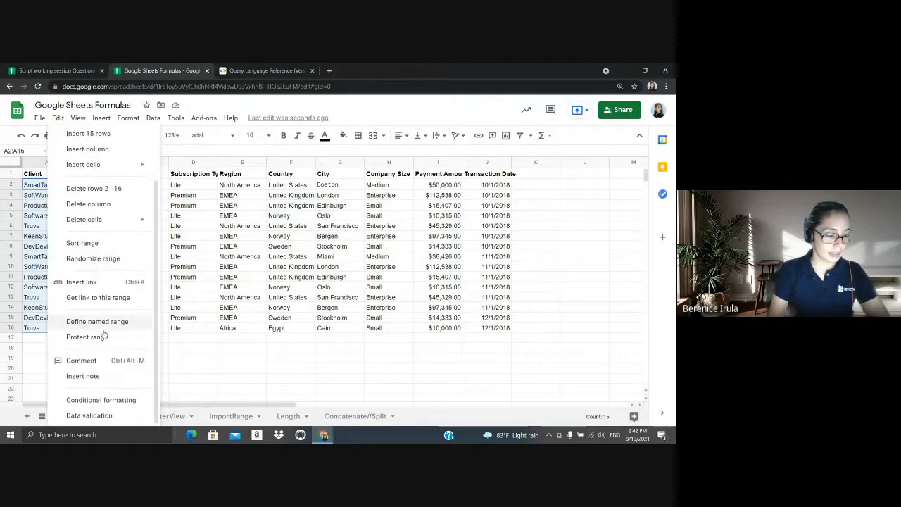
{"action": "left_click", "coordinate": [100, 400]}
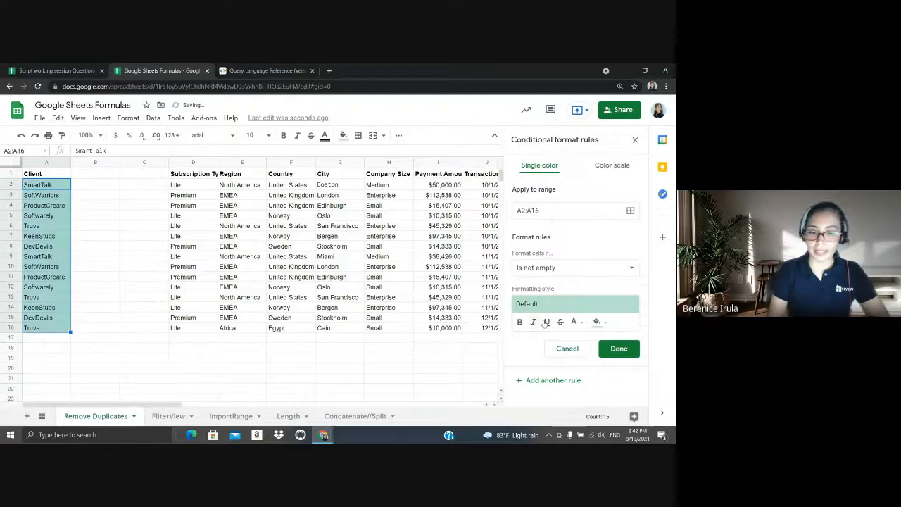
Make the rule's condition a custom formula, =countif(A1:A,A1)>1, to flag duplicate client names
{"action": "left_click", "coordinate": [587, 273]}
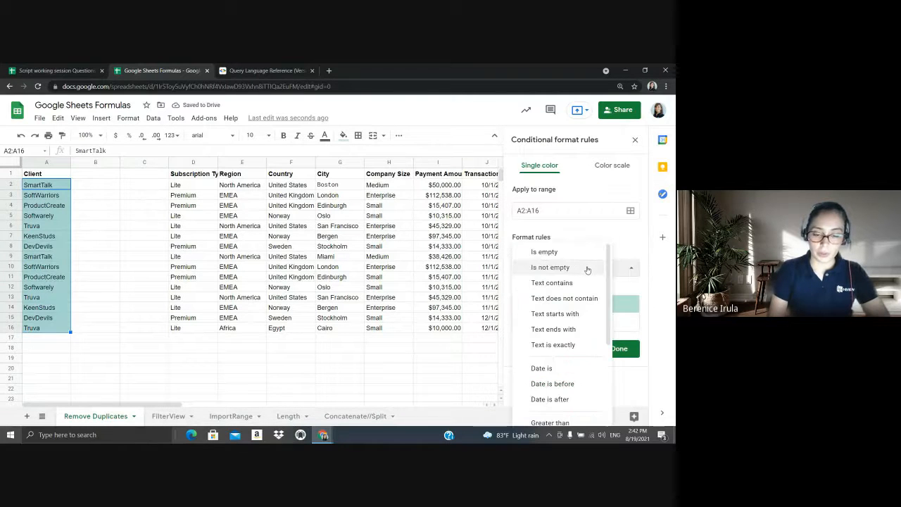
{"action": "scroll", "coordinate": [573, 281], "scroll_direction": "down", "scroll_amount": 3}
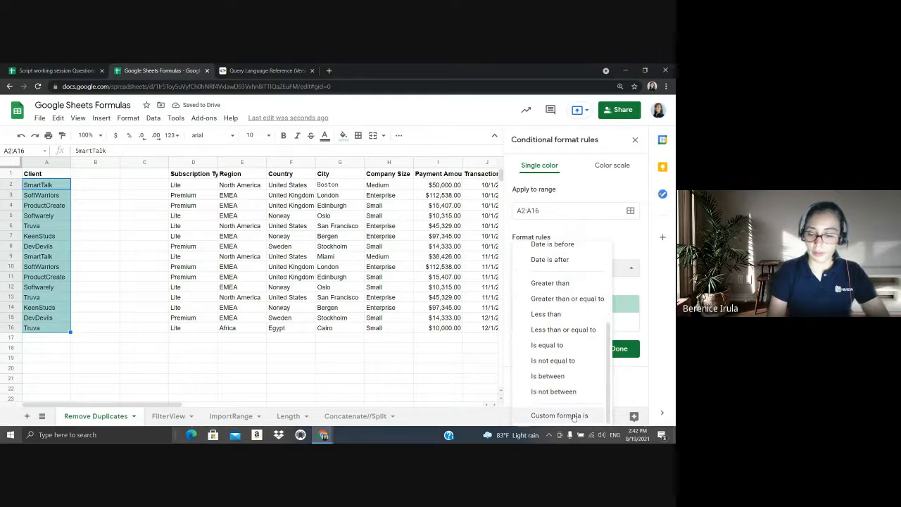
{"action": "left_click", "coordinate": [560, 416]}
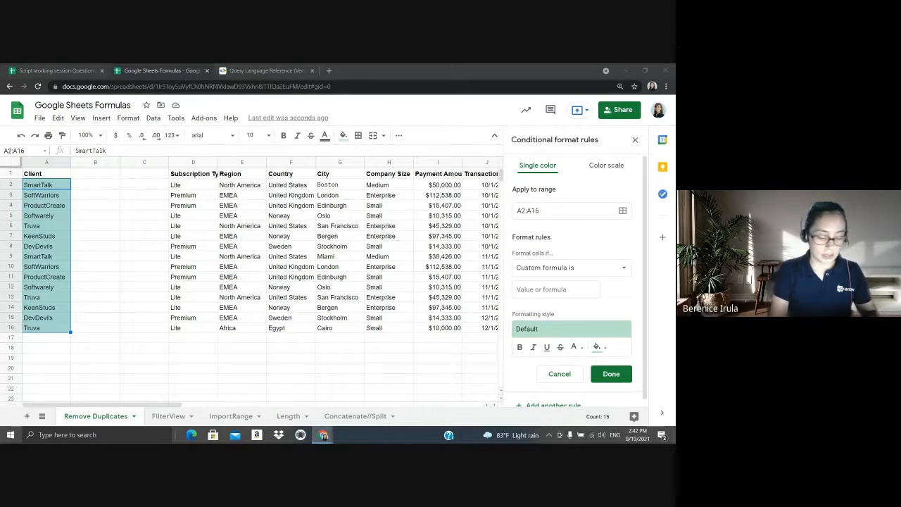
{"action": "left_click", "coordinate": [558, 290]}
{"action": "type", "text": "=countif(A1:A,A1)>1"}
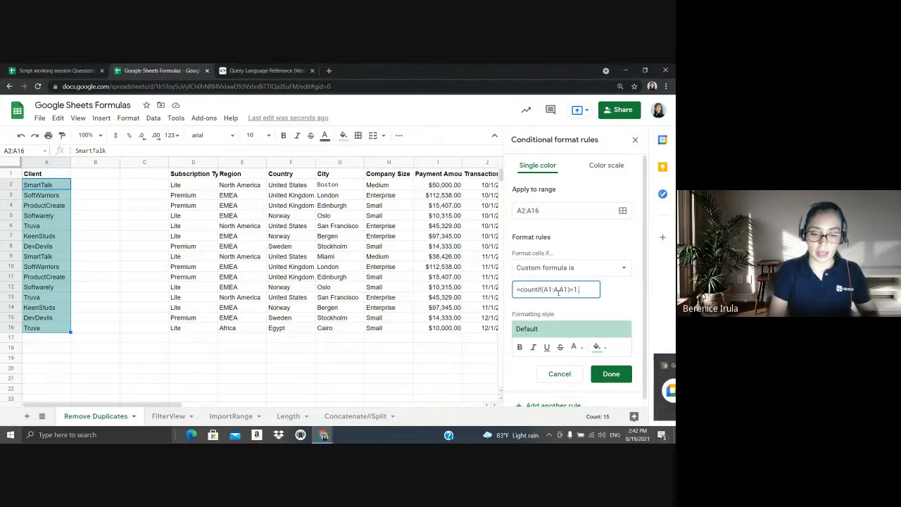
{"action": "left_click", "coordinate": [656, 365]}
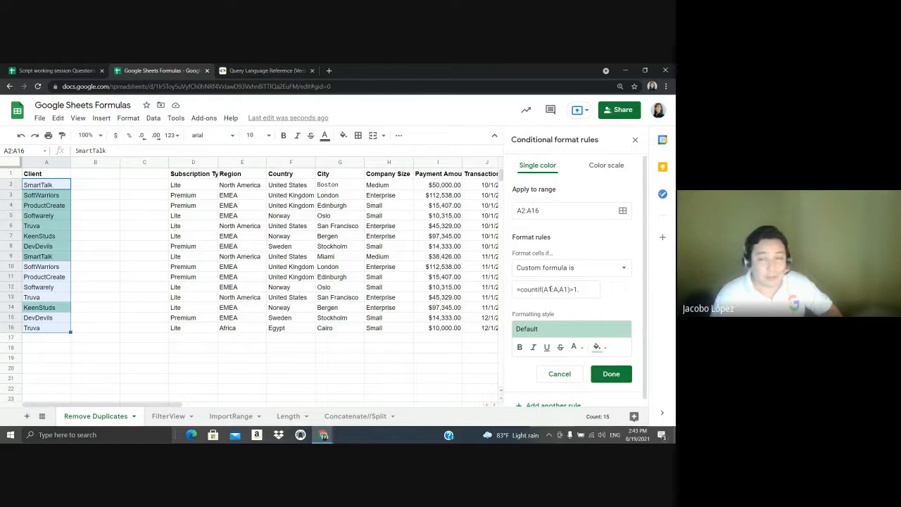
Set the duplicate rule's fill colour to light red and save the rule
{"action": "left_click", "coordinate": [598, 347]}
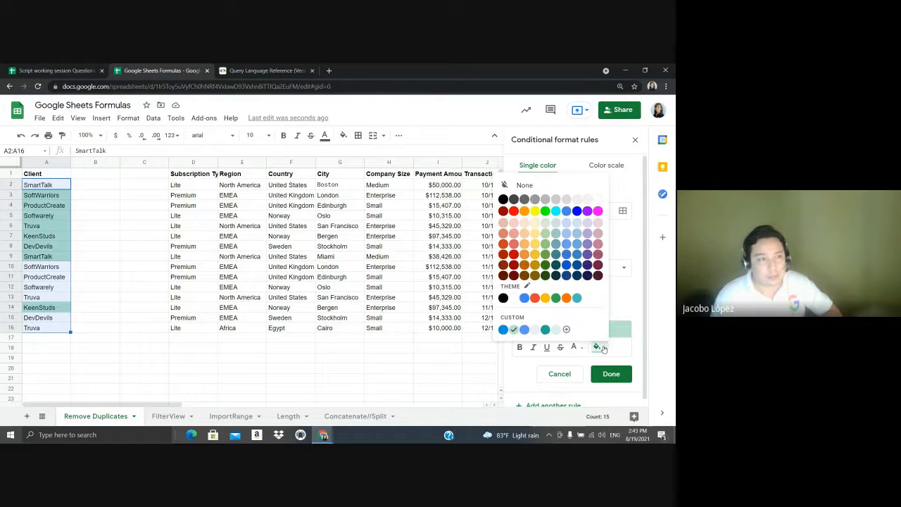
{"action": "left_click", "coordinate": [514, 223]}
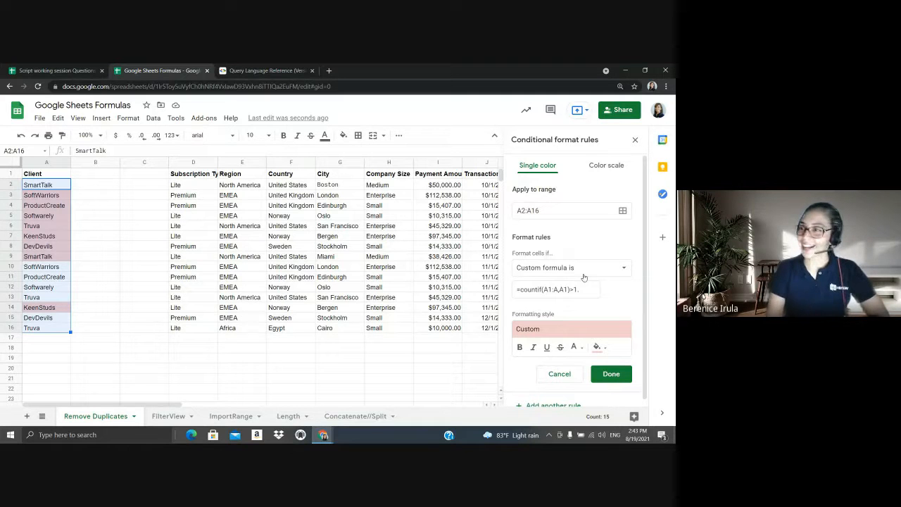
{"action": "left_click", "coordinate": [610, 373]}
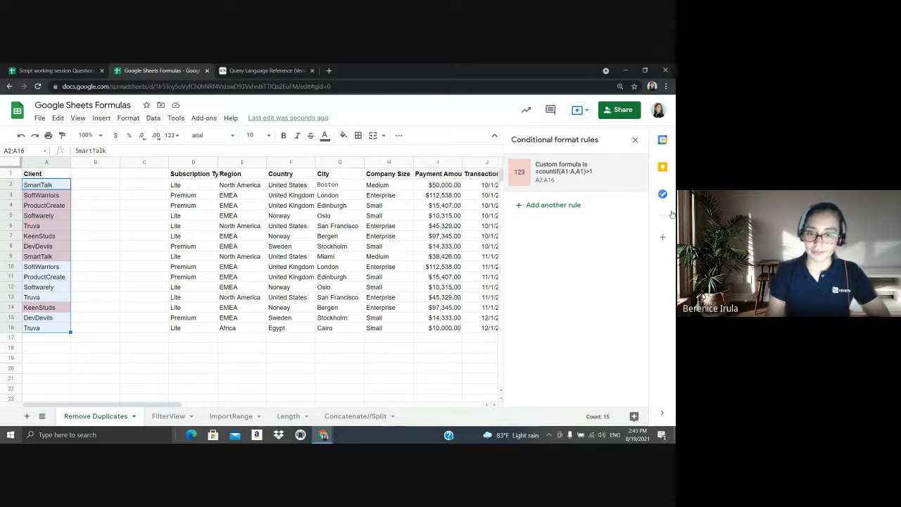
Restore the maximized browser window to a smaller size to reveal the slides behind it
{"action": "left_click", "coordinate": [645, 69]}
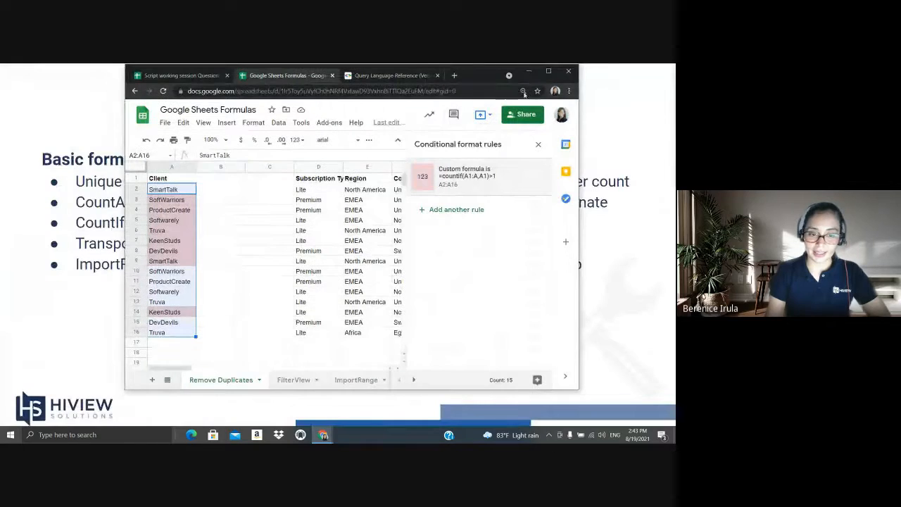